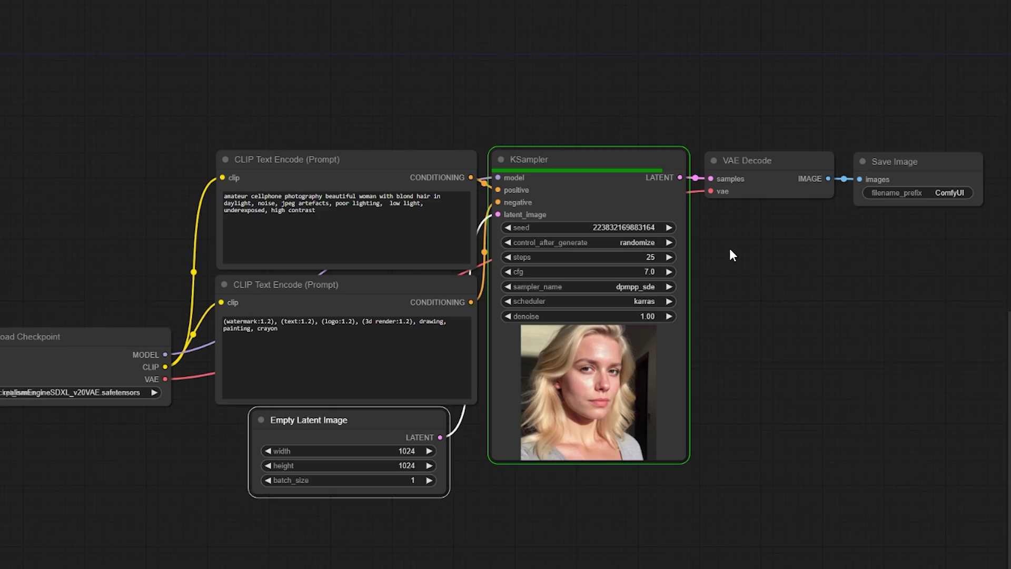
drag(815, 285, 682, 309)
scroll(880, 291, up, 5)
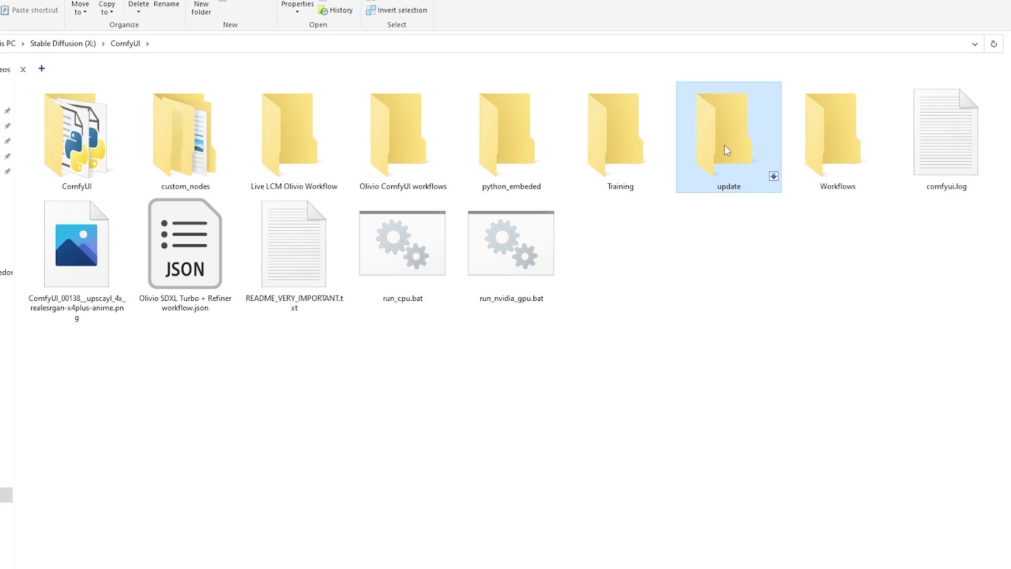
- Run update_comfyui.bat from the ComfyUI update folder and open the ComfyUI Manager
double_click(727, 151)
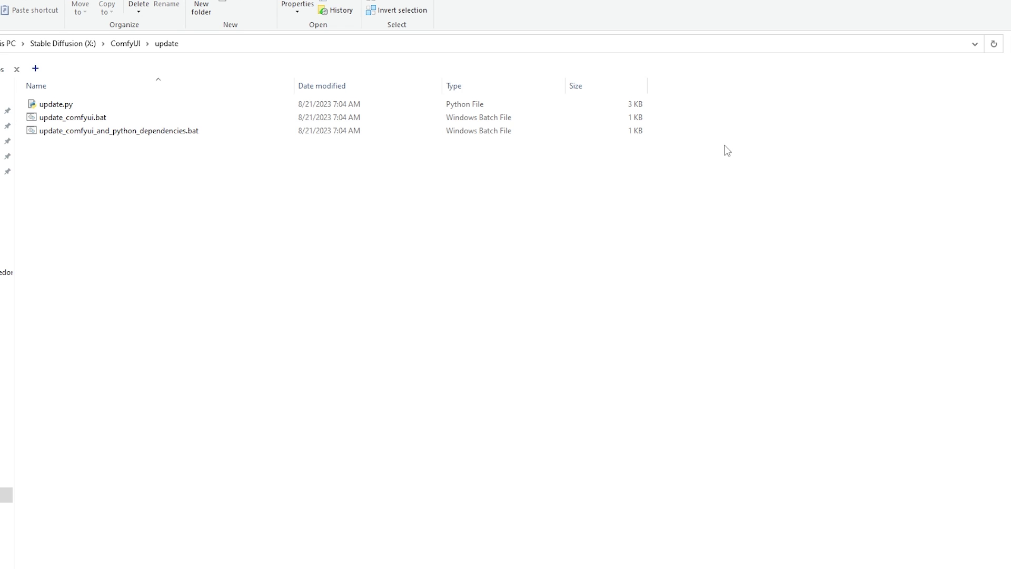
double_click(65, 117)
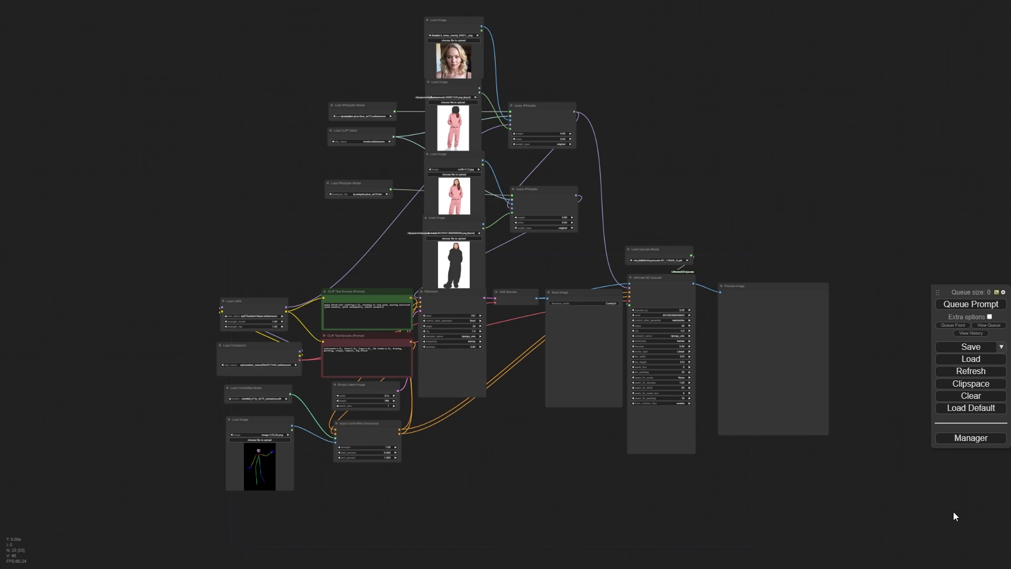
click(970, 438)
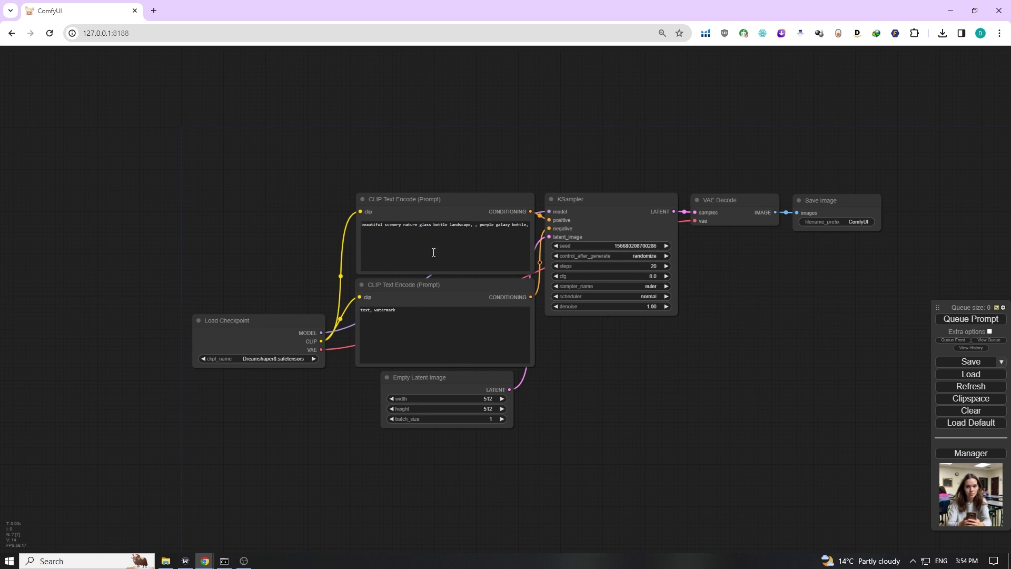
- Set the Load Checkpoint node's model to realismEngineSDXL_v20VAE.safetensors
scroll(238, 293, up, 4)
click(259, 329)
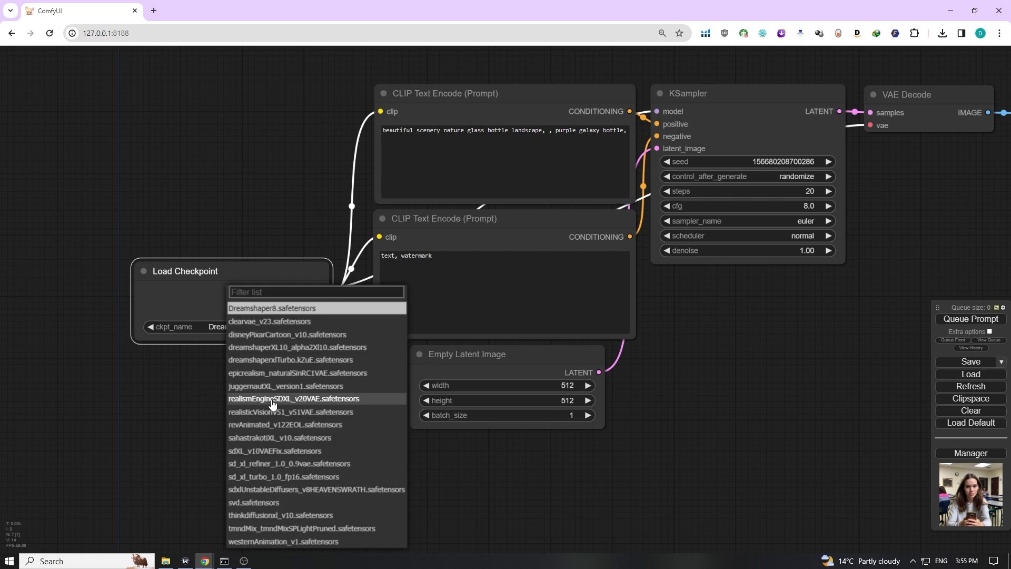
click(274, 398)
- Replace the positive prompt with "amateur cellphone photography beautiful woman with blond hair in daylight, noise, jpeg artefacts, poor lighting, low light, underexposed, high contrast"
drag(317, 184, 239, 236)
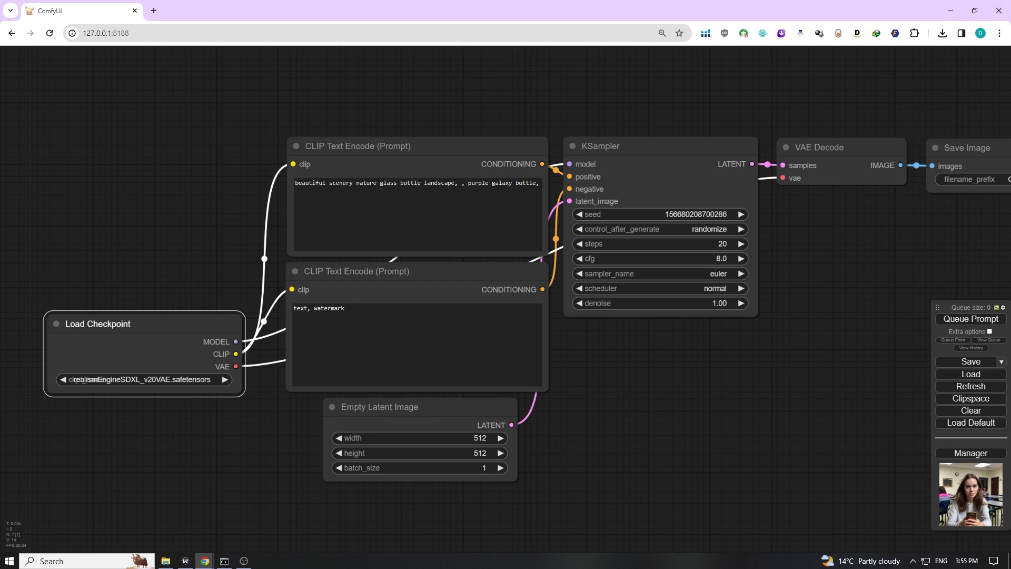
click(460, 209)
key(ctrl+a)
text(amateur cellphone photography beautiful woman with blond hair in daylight, noise, jpeg artefacts, poor lighting,  low light, underexposed, high contrast)
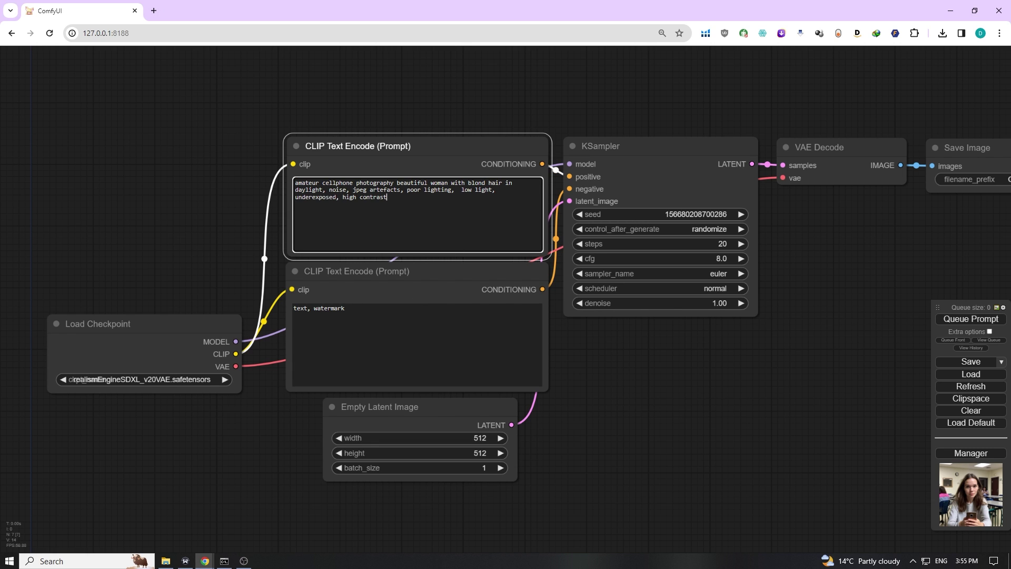
- Replace the negative prompt with "(watermark:1.2), (text:1.2), (logo:1.2), (3d render:1.2), drawing, painting, crayon"
key(alt+Tab)
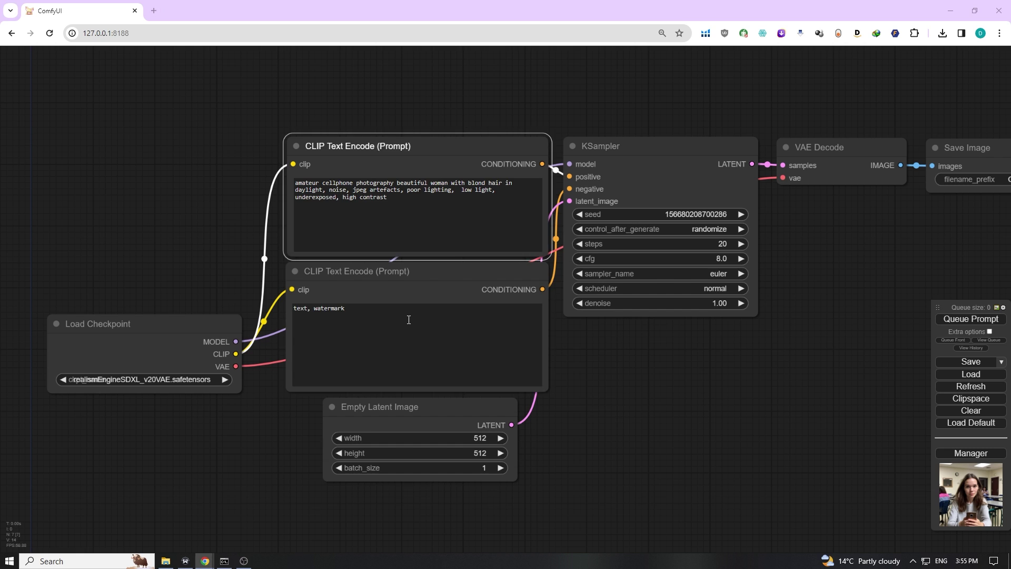
click(409, 320)
key(ctrl+a)
text((watermark:1.2), (text:1.2), (logo:1.2), (3d render:1.2), drawing, painting, crayon)
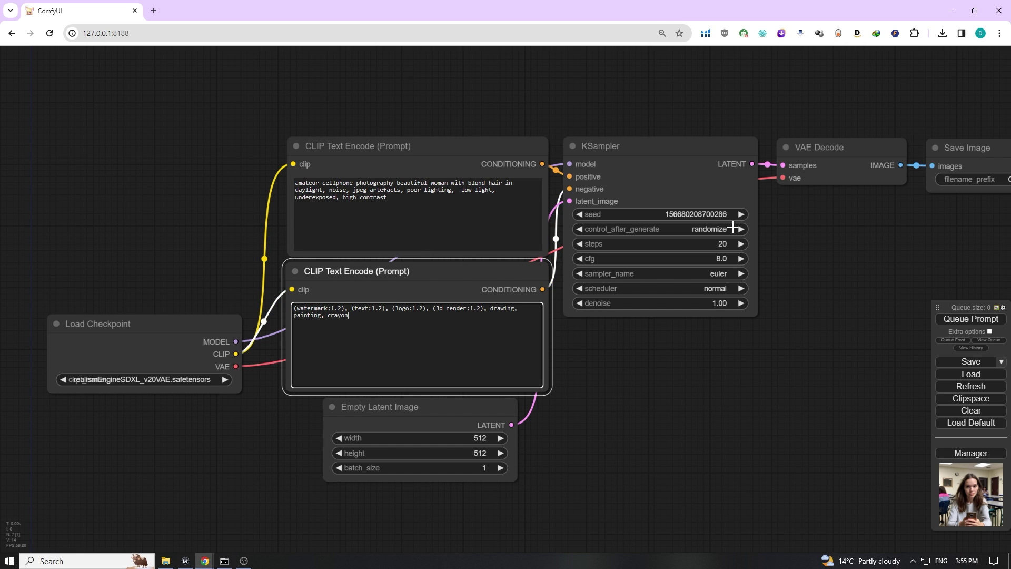
- Set the KSampler's steps to 25 and its cfg to 7
click(730, 245)
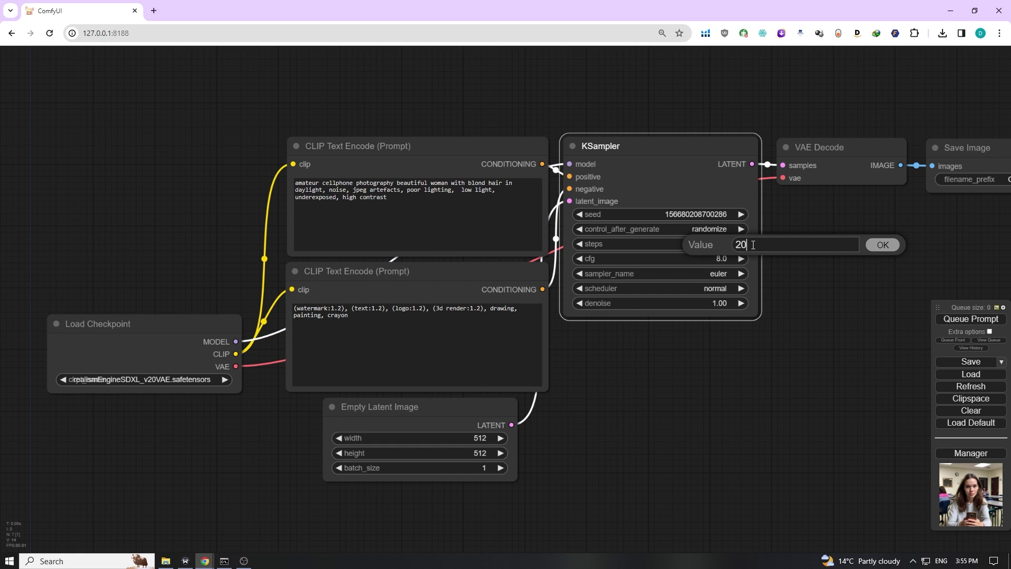
key(BackSpace)
text(5)
key(Return)
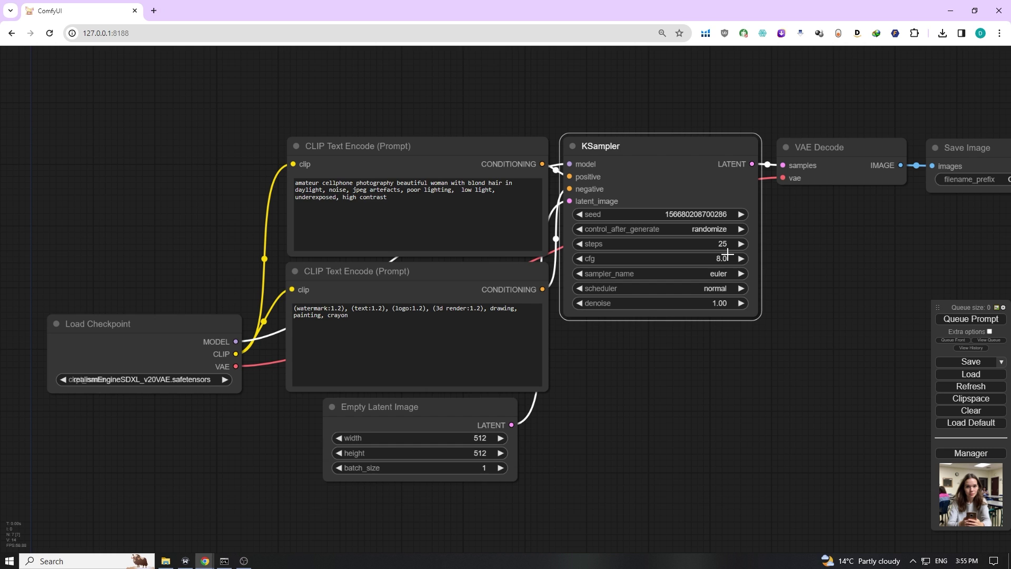
click(725, 258)
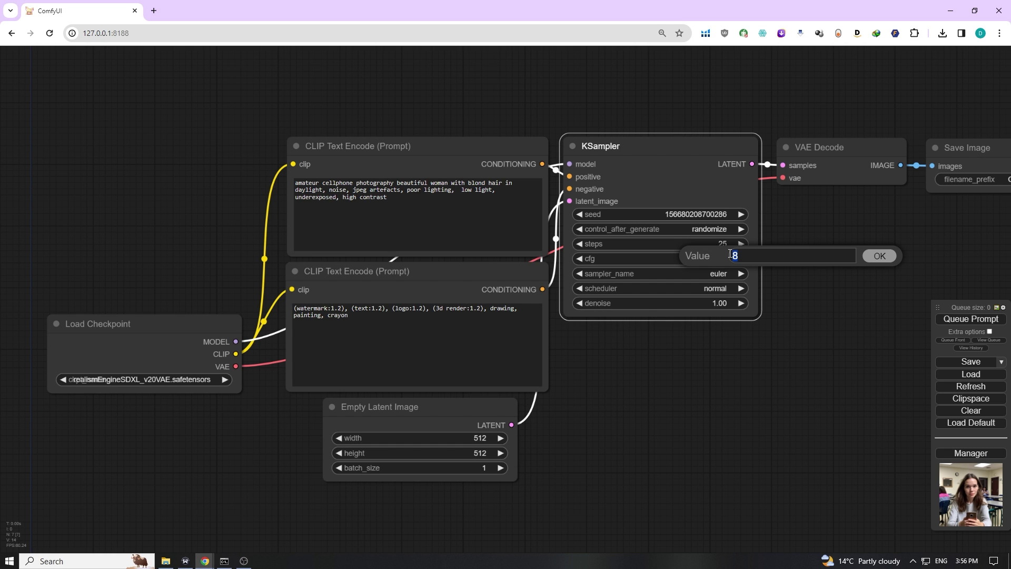
text(7)
key(Return)
- Set the KSampler's sampler to dpmpp_sde and its scheduler to karras
click(721, 273)
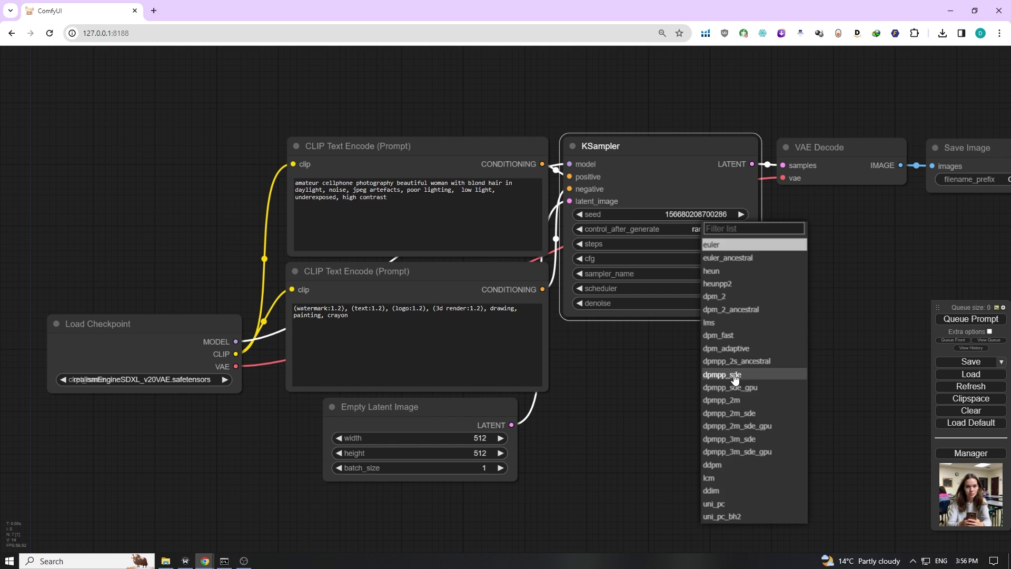
click(735, 376)
click(731, 292)
click(732, 298)
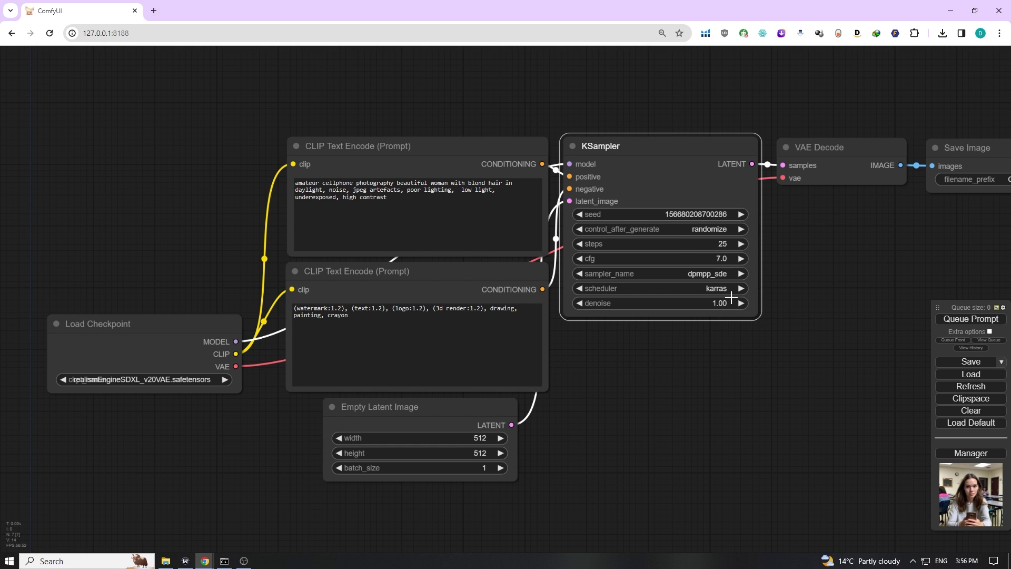
- Set the width and height of the Empty Latent Image node to 1024 each
click(481, 442)
double_click(531, 446)
text(1024)
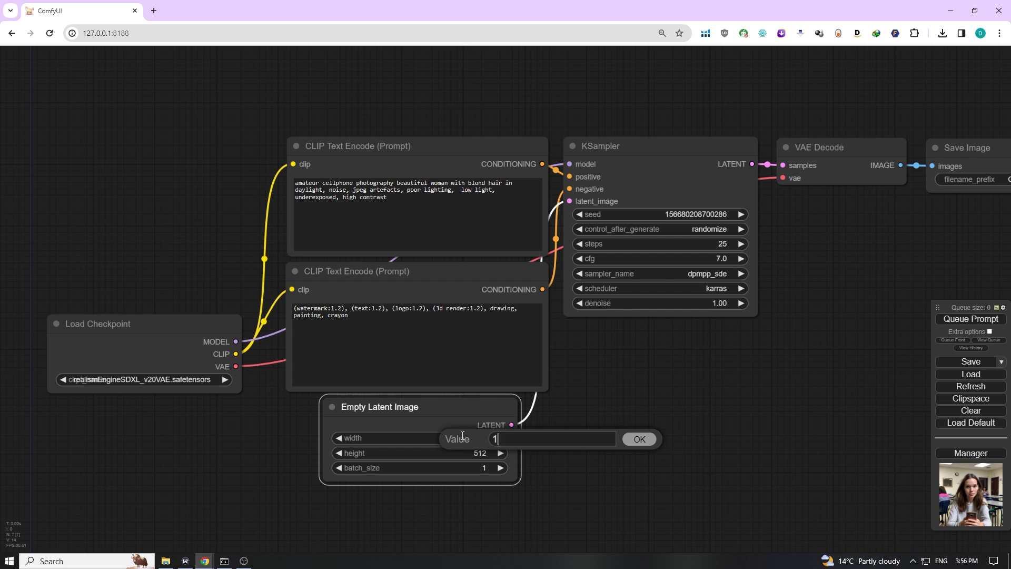
key(Return)
click(483, 453)
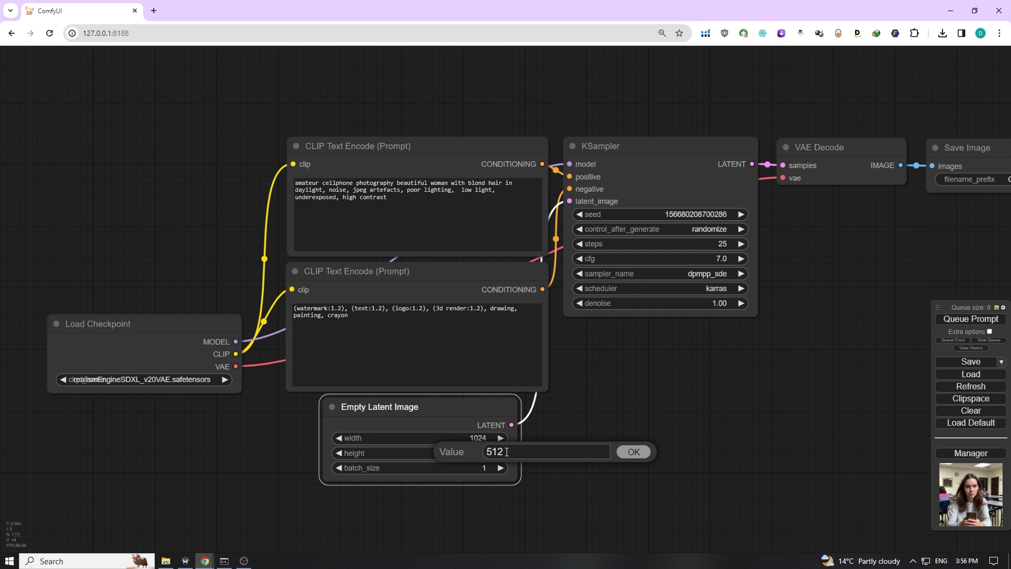
drag(507, 452, 375, 435)
text(1024)
key(Return)
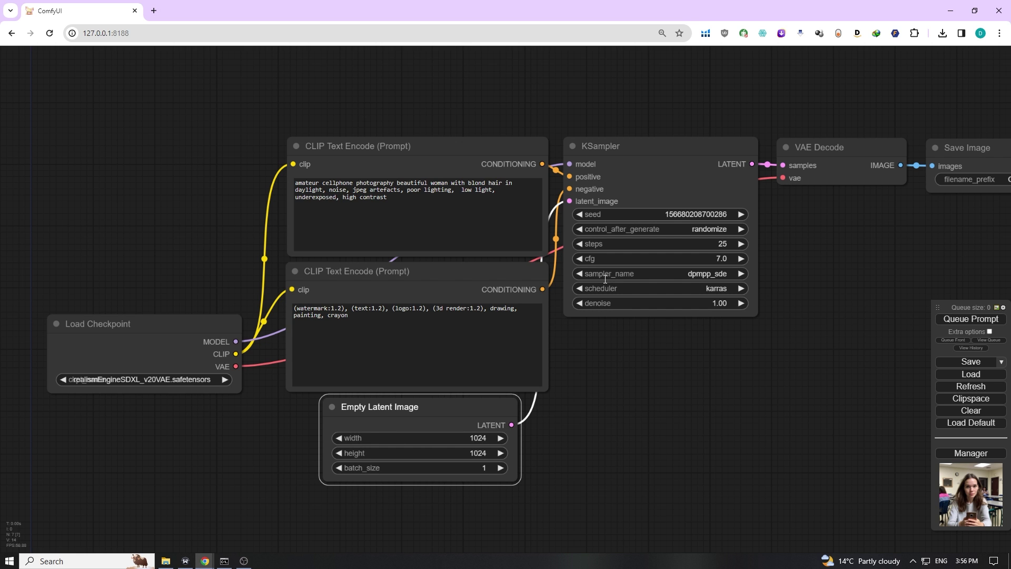
- Queue the prompt to generate a first image and examine the saved portrait up close
scroll(844, 293, down, 3)
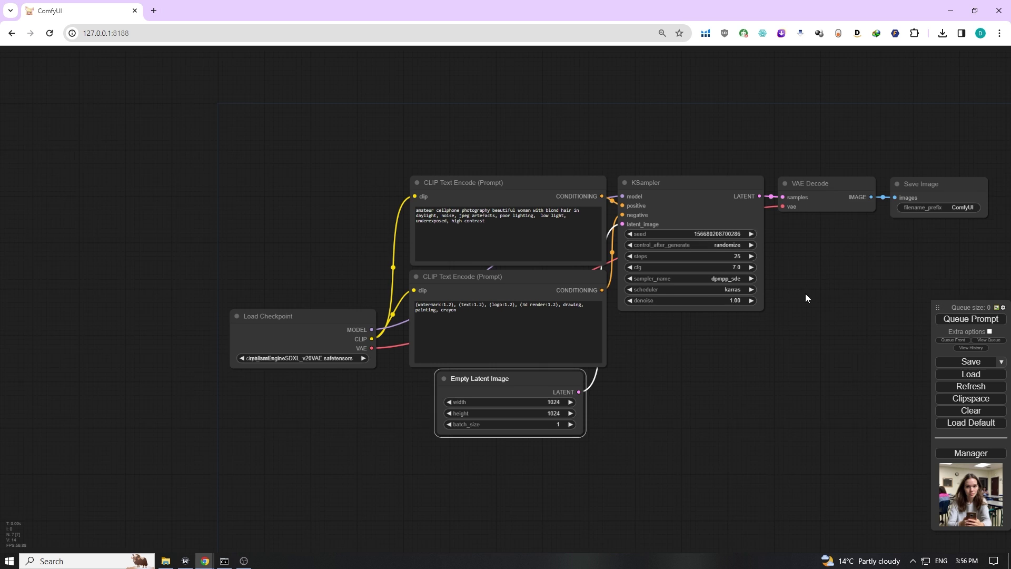
drag(806, 298, 729, 300)
key(ctrl+Return)
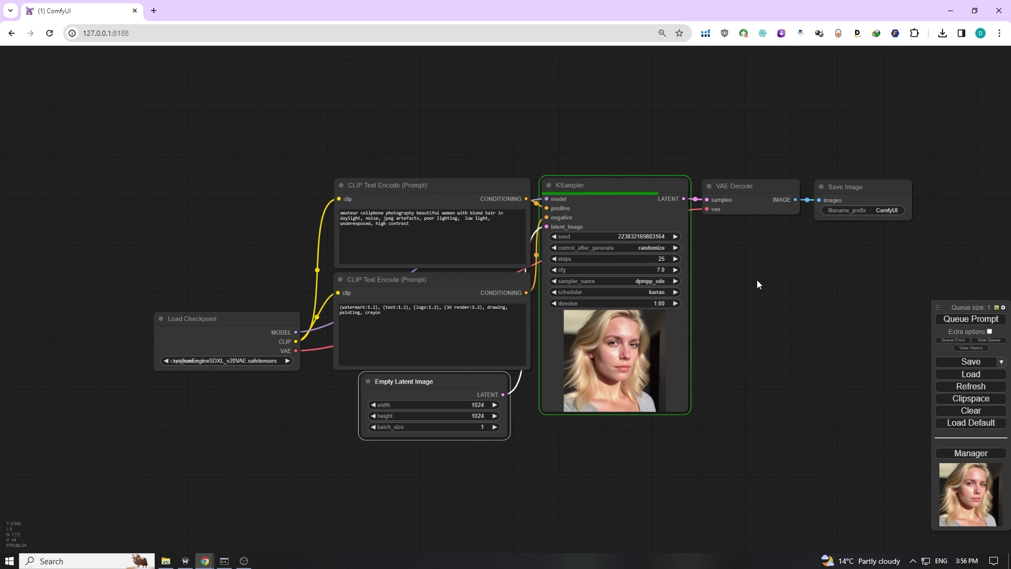
drag(784, 277, 684, 298)
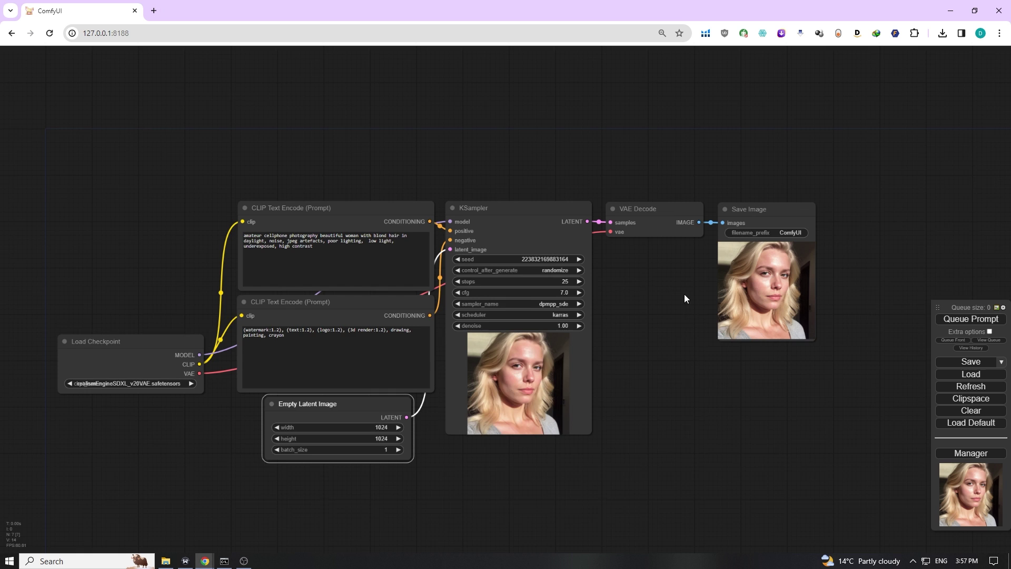
scroll(832, 281, up, 4)
scroll(759, 293, up, 12)
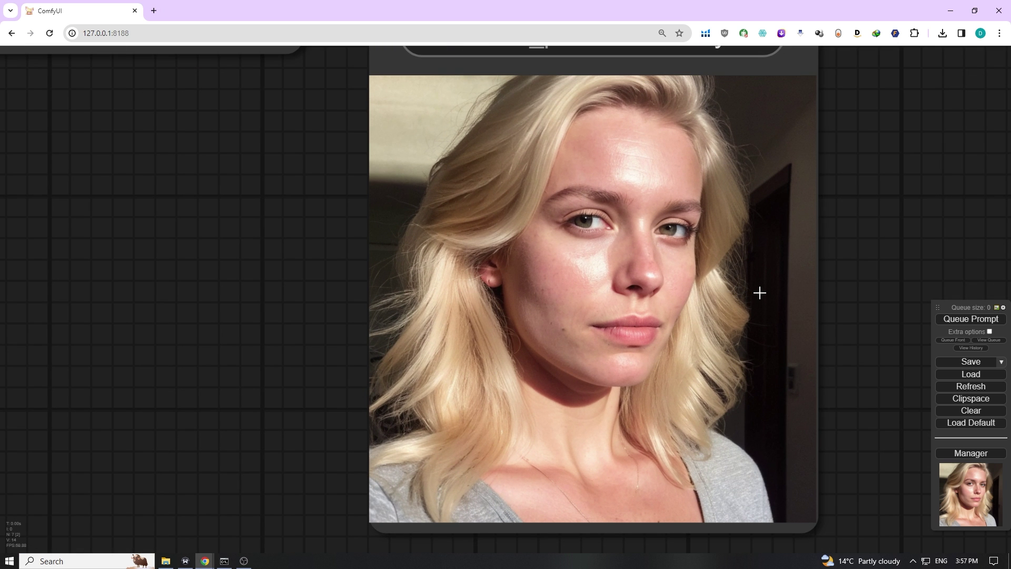
scroll(760, 292, down, 15)
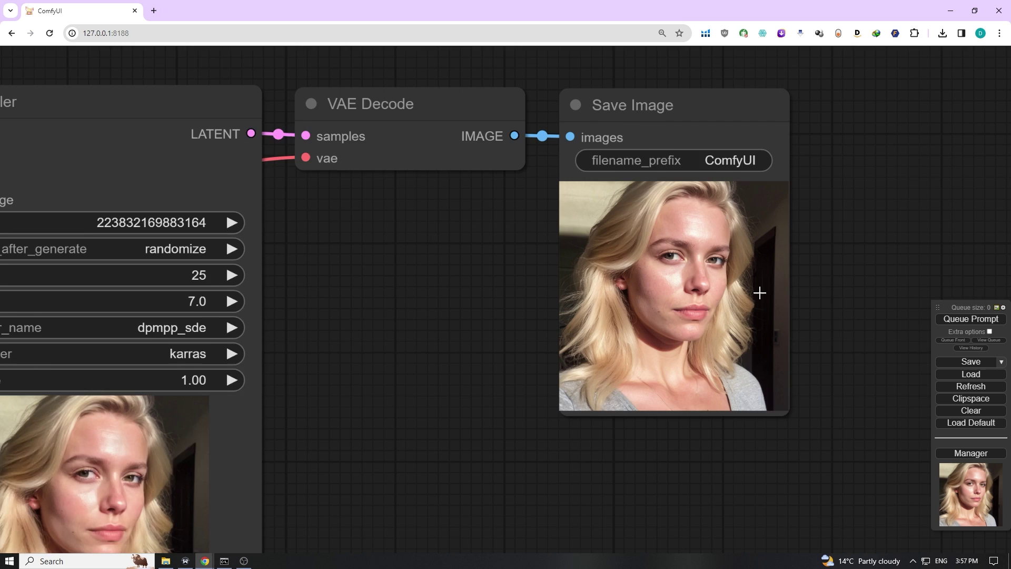
- Queue the prompt two more times and display the list of running and pending jobs
drag(573, 382, 711, 349)
scroll(710, 349, up, 2)
click(964, 320)
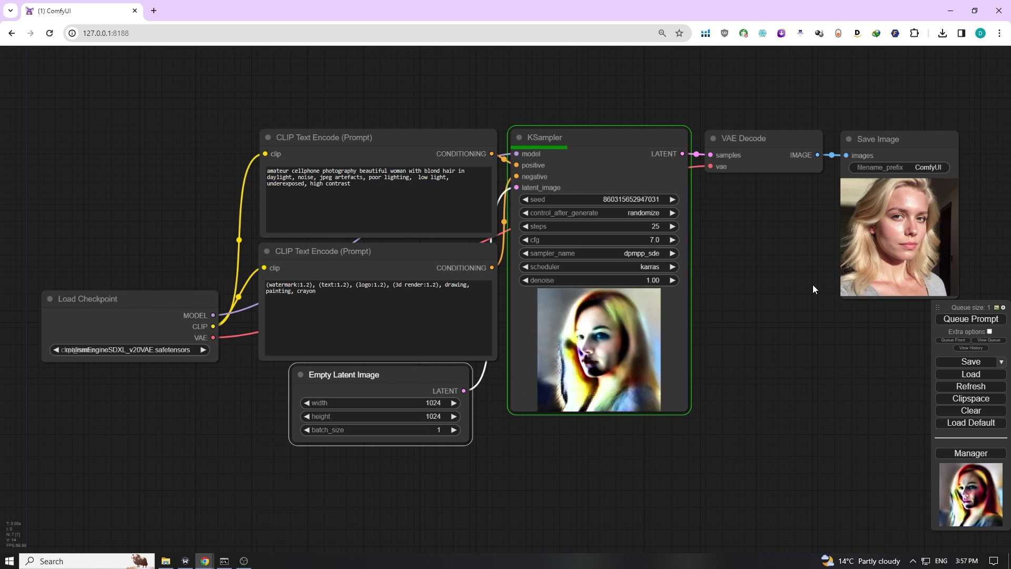
click(964, 320)
click(988, 340)
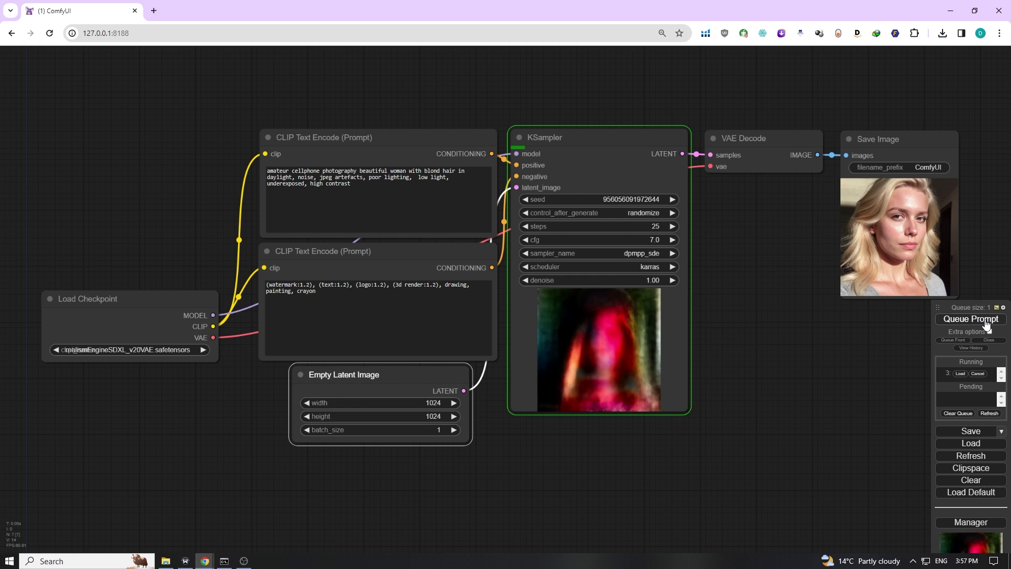
- Append ", (jennifer lawrence:1.2)" to the end of the positive prompt
click(423, 197)
text(, (jennifer lawrence)
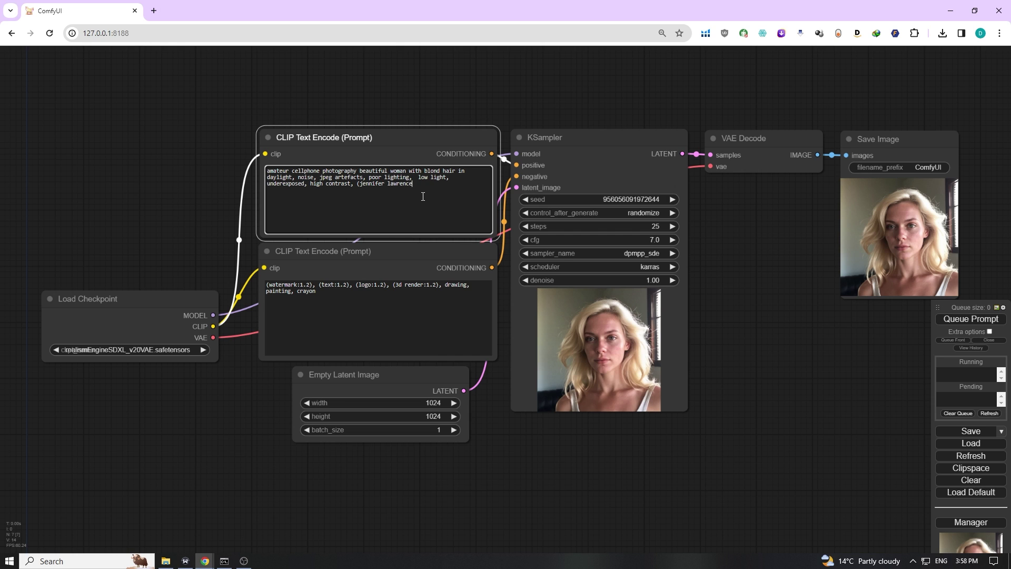
key(alt+Tab)
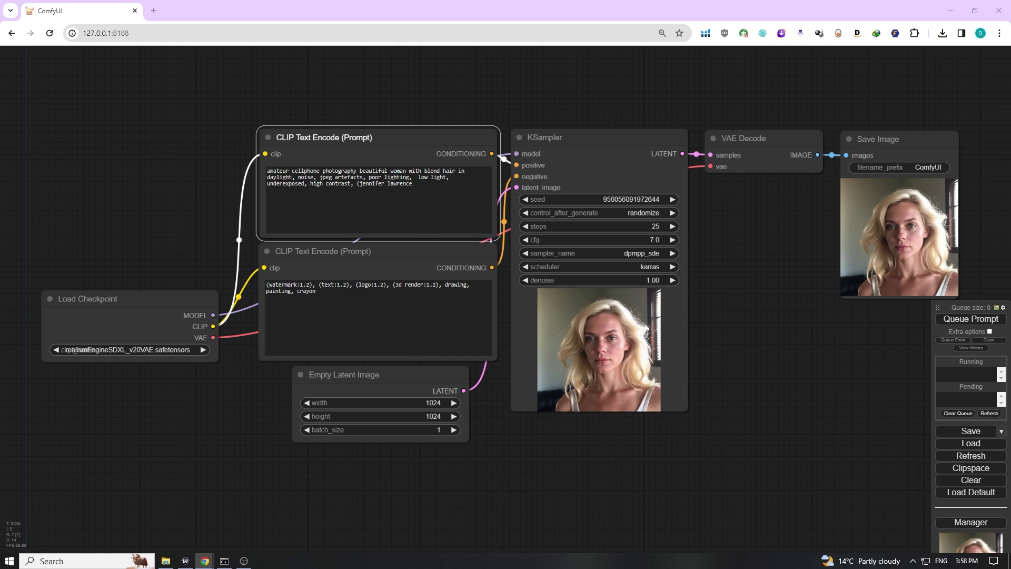
click(468, 173)
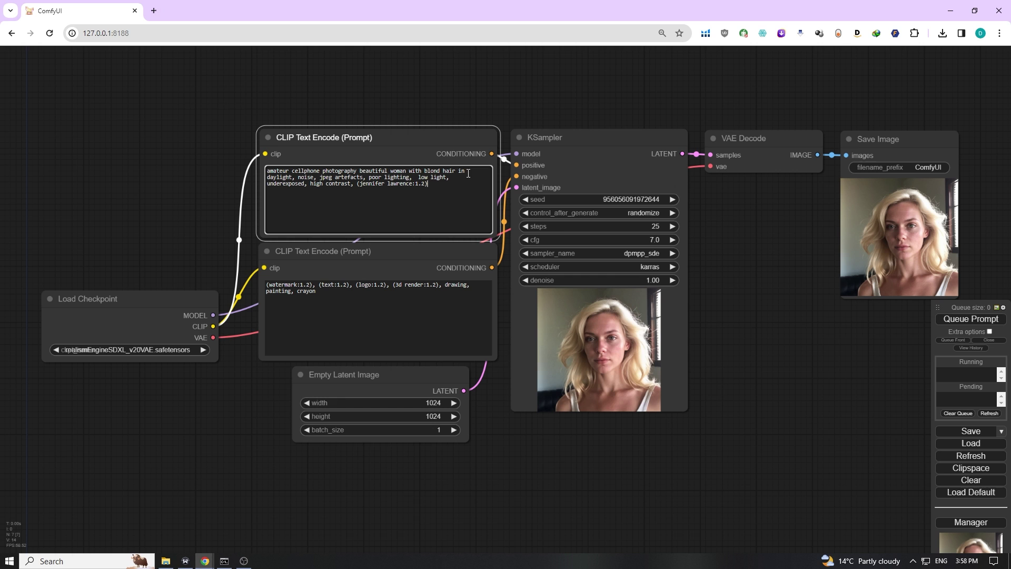
- Generate an image with the extended positive prompt and examine the face in the saved result
click(951, 320)
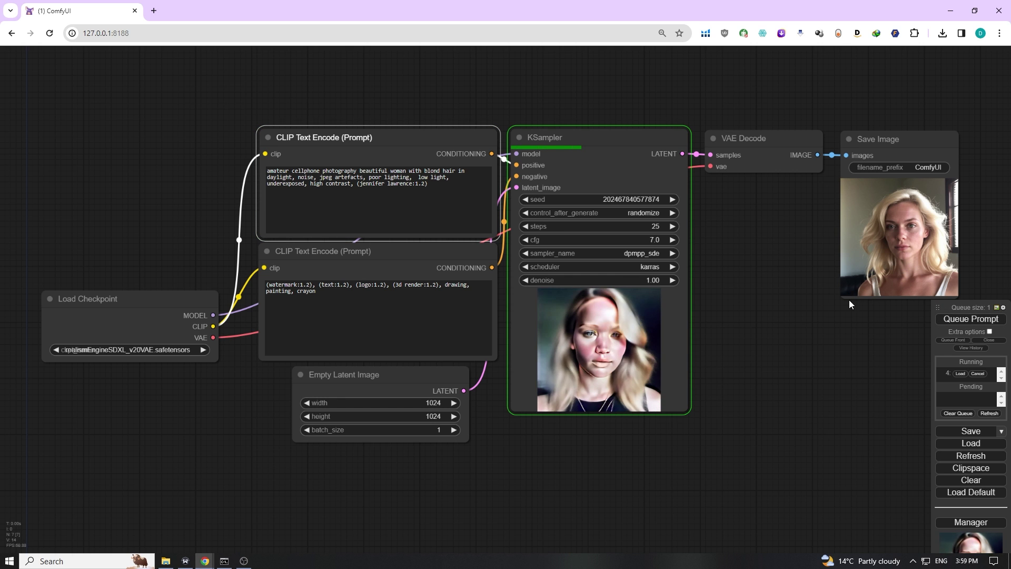
drag(805, 311, 585, 340)
scroll(718, 281, up, 9)
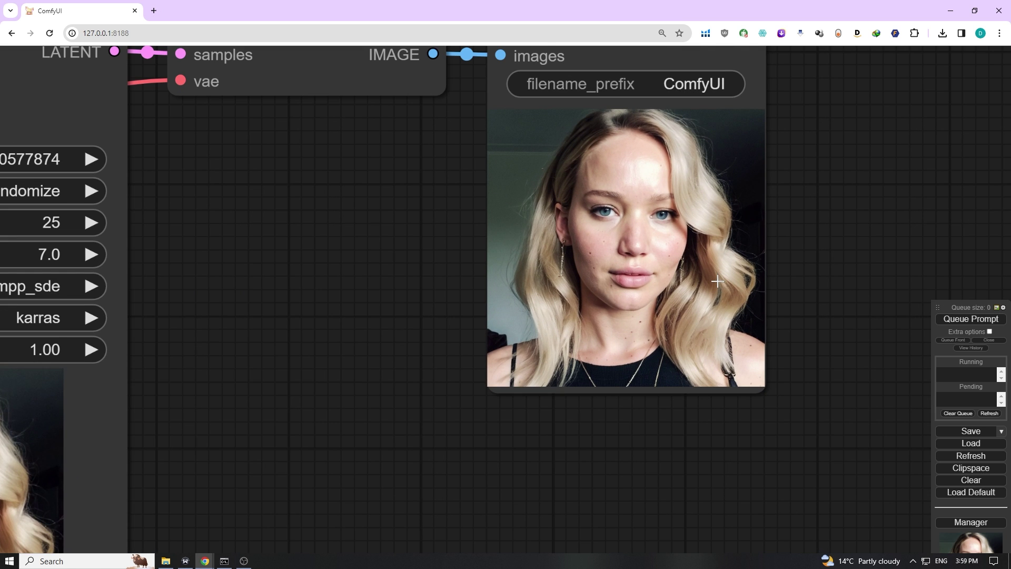
- Generate another variation from the same prompt and examine the new portrait up close
scroll(717, 281, down, 9)
click(967, 320)
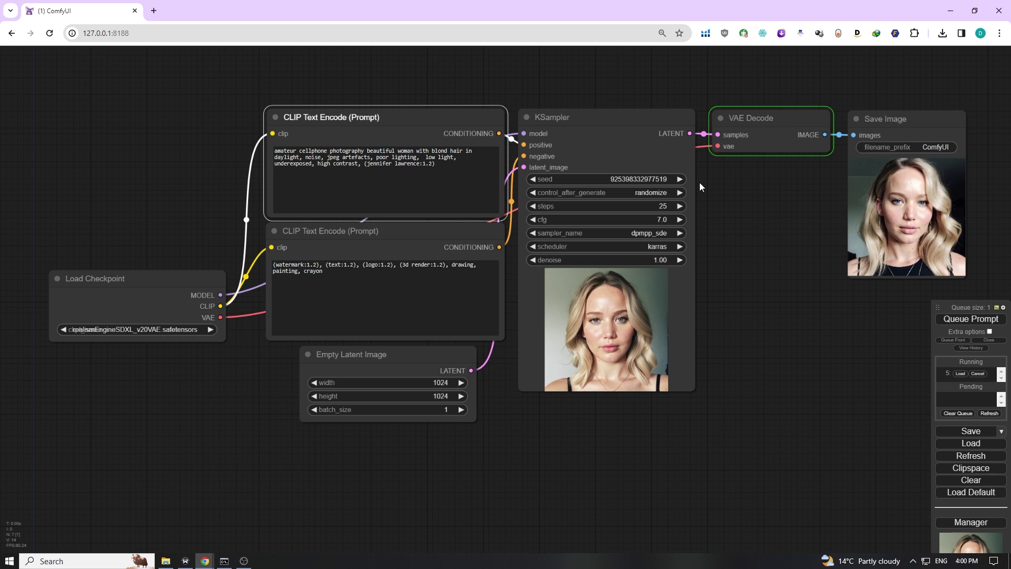
scroll(966, 220, up, 10)
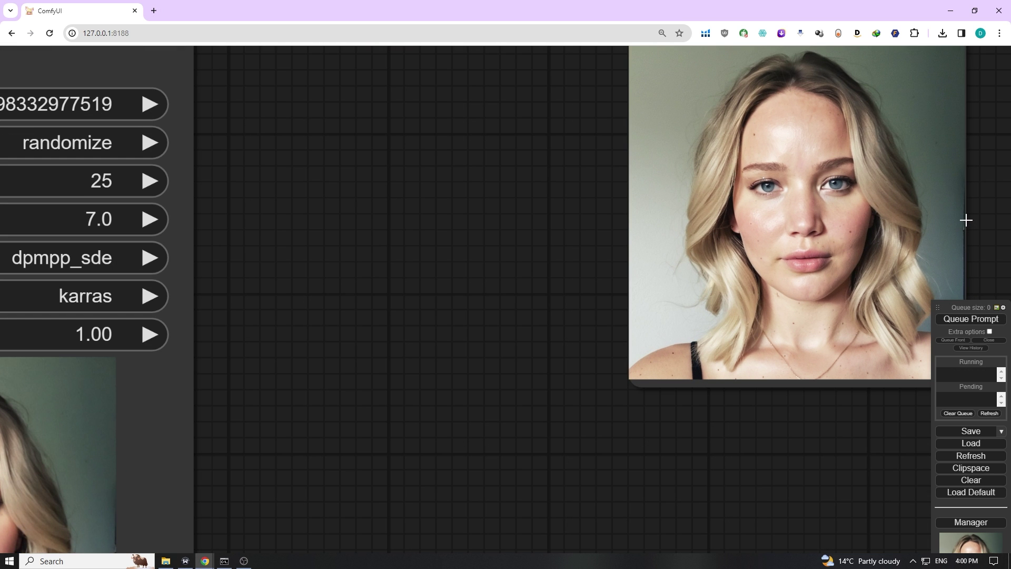
scroll(966, 220, down, 10)
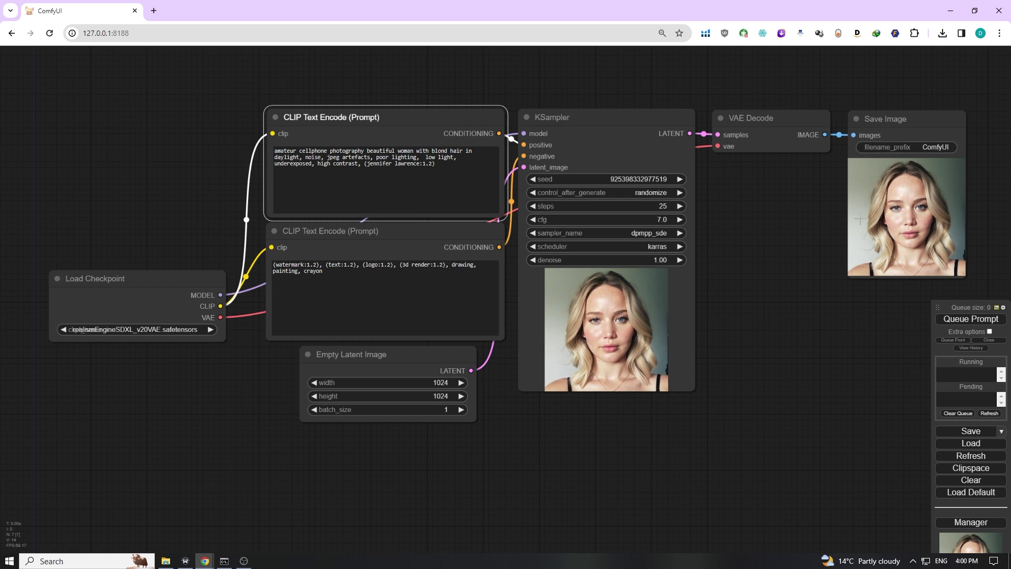
- Set the KSampler's control_after_generate option to fixed to keep the current seed
click(661, 192)
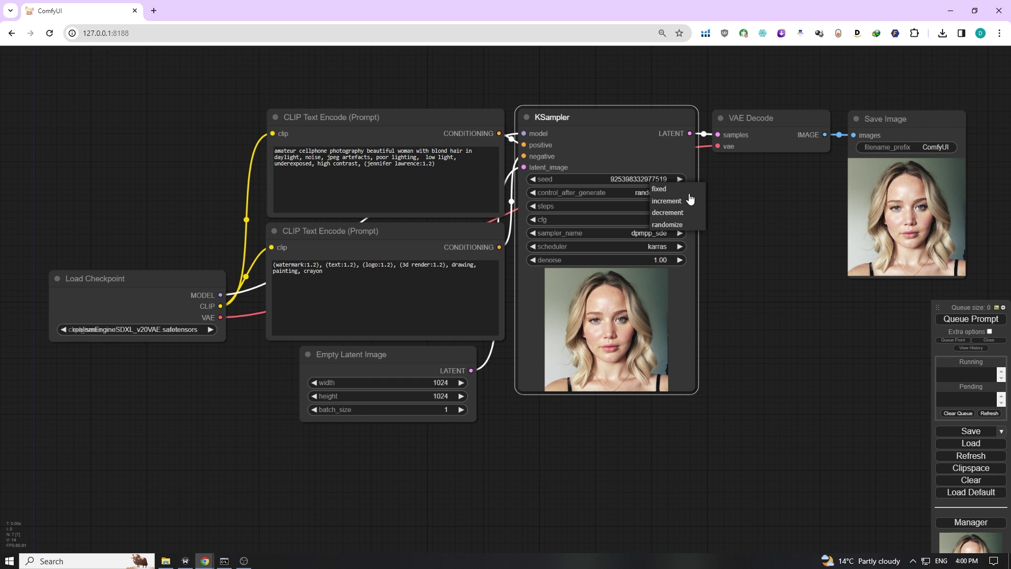
click(697, 188)
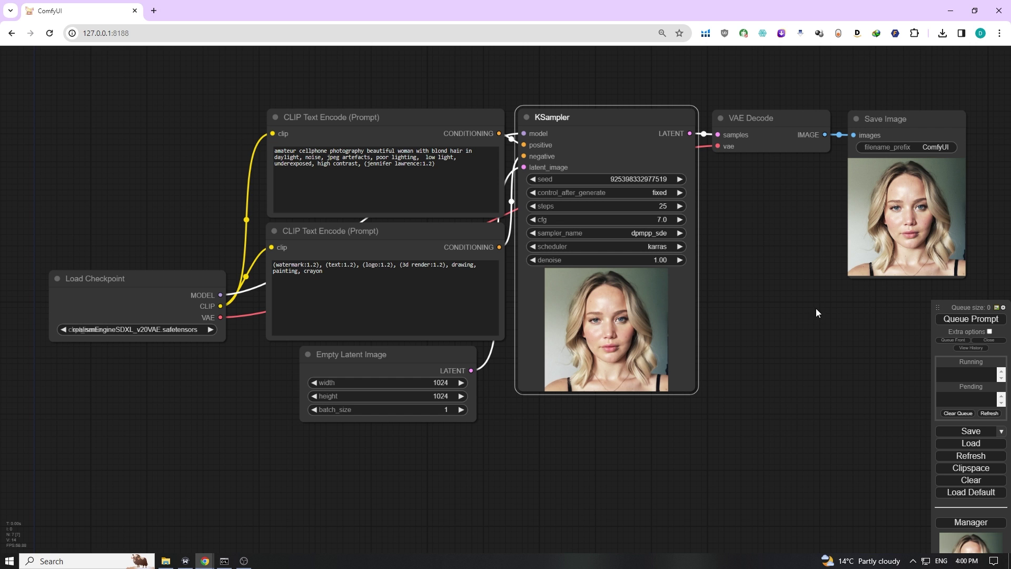
- Add an Ultimate SD Upscale node beside the Save Image node and feed it the VAE Decode image
drag(797, 200, 375, 289)
double_click(671, 206)
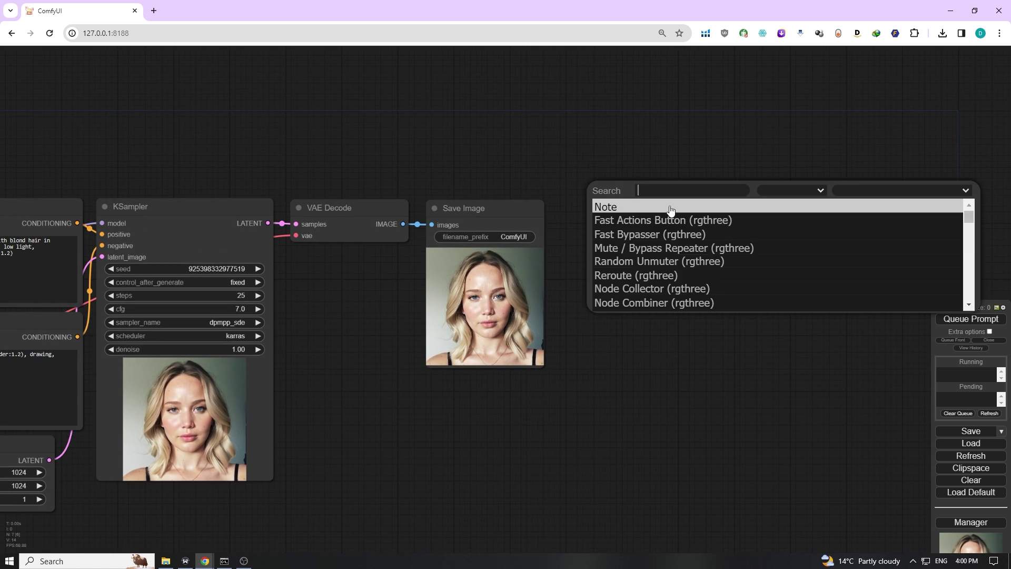
text(ultima)
click(679, 212)
drag(724, 203, 403, 223)
click(580, 136)
- Add a Load Upscale Model node with 4x_foolhardy_Remacri.pth above Save Image and connect it to the upscaler's upscale_model input
double_click(500, 132)
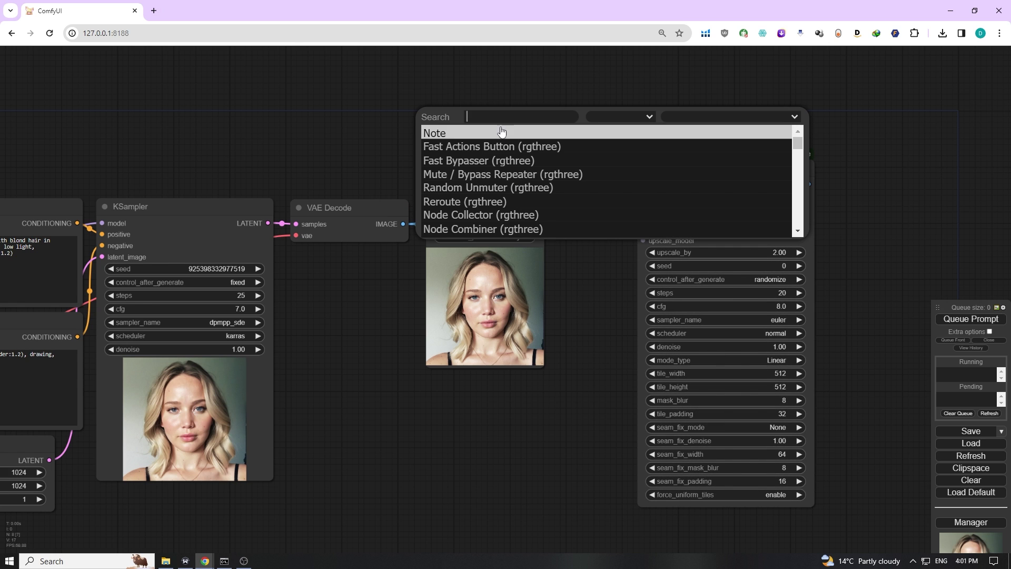
text(upscal)
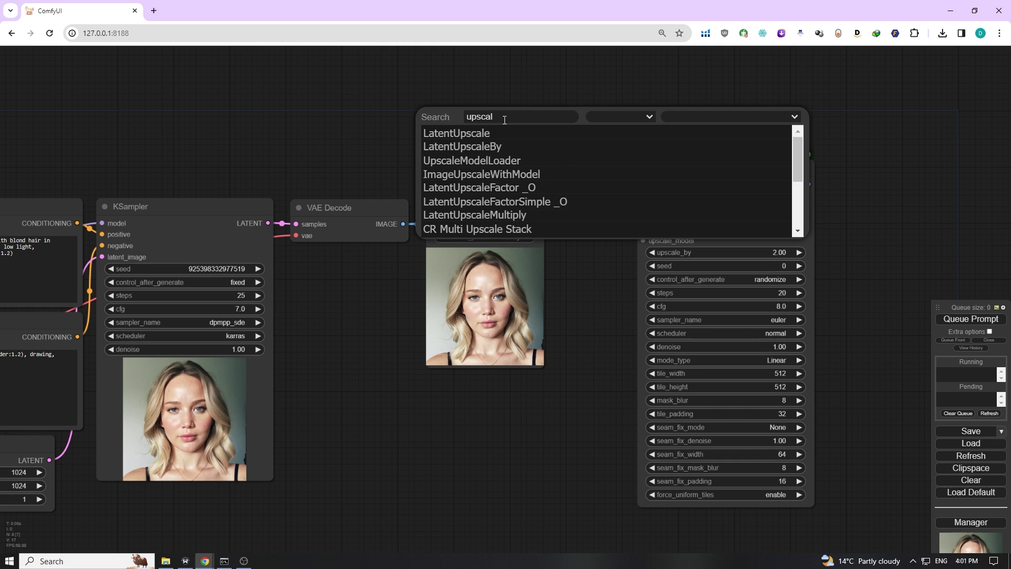
click(506, 160)
drag(607, 135, 495, 129)
click(493, 148)
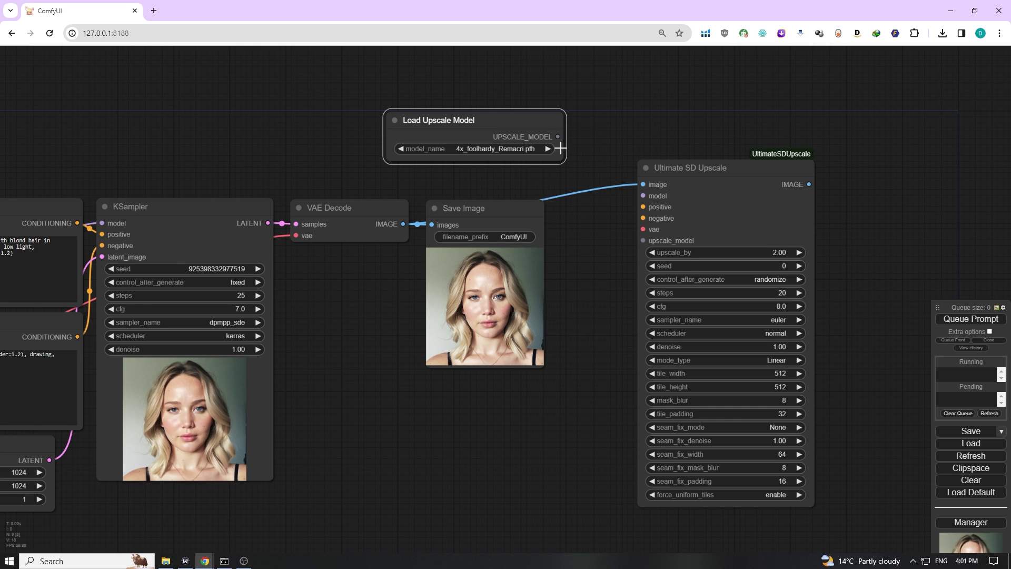
drag(559, 136, 643, 240)
- Connect the checkpoint's model and VAE plus the positive and negative conditioning to Ultimate SD Upscale, and output its image to a new Preview Image node
scroll(497, 179, down, 3)
drag(454, 178, 609, 174)
drag(127, 329, 762, 188)
drag(334, 209, 762, 196)
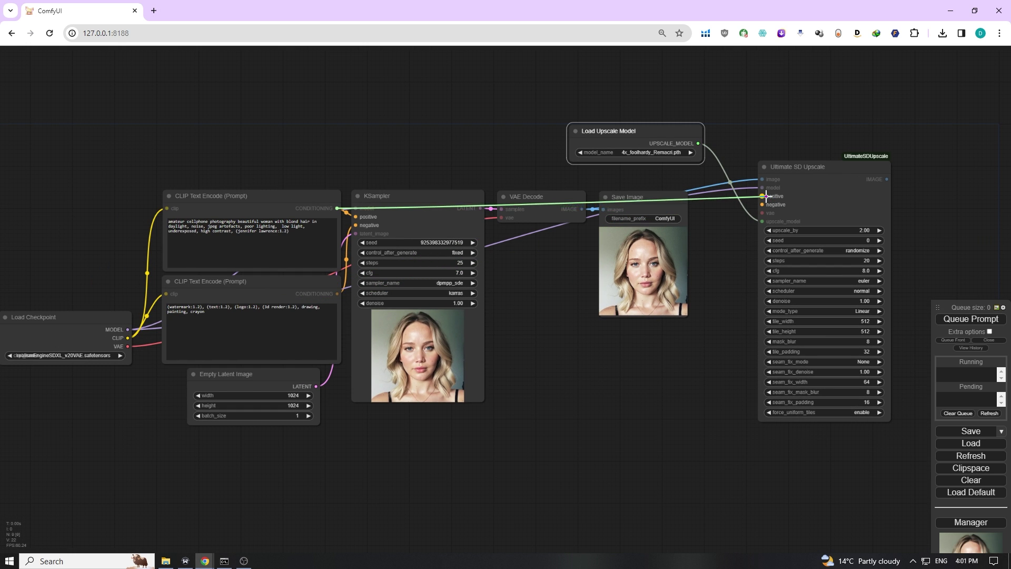
drag(337, 294, 762, 205)
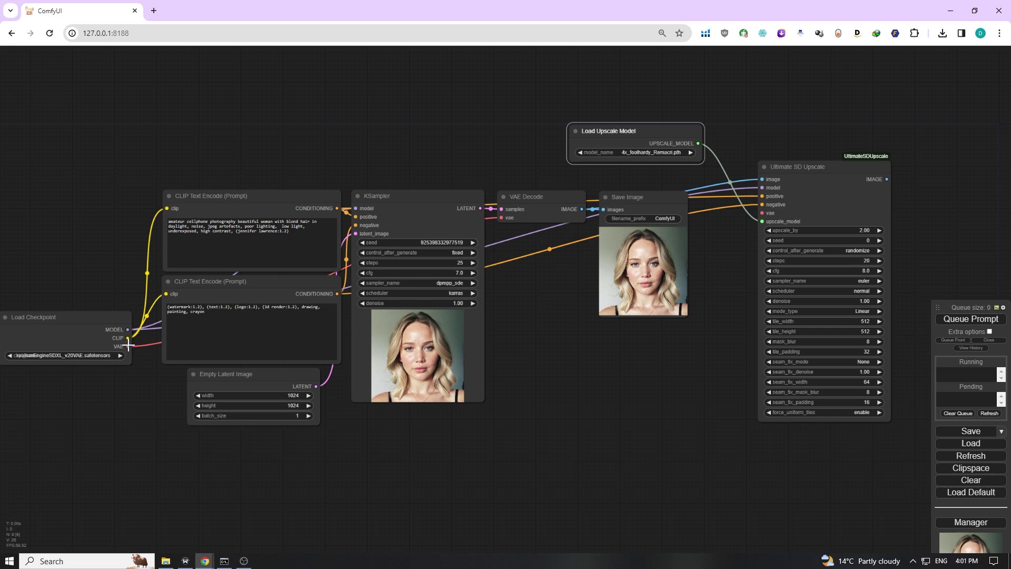
drag(128, 346, 762, 213)
drag(898, 186, 635, 176)
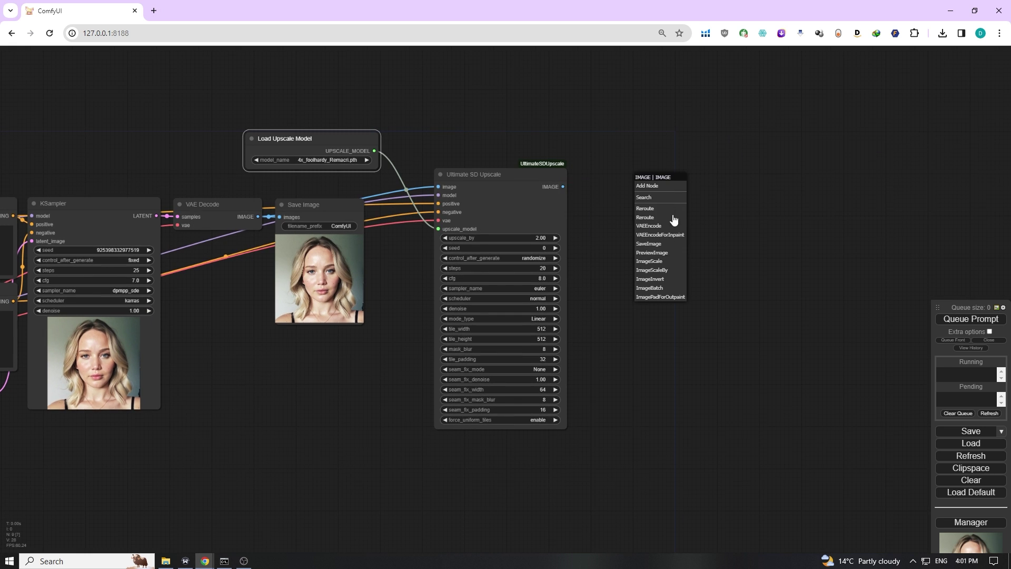
click(665, 252)
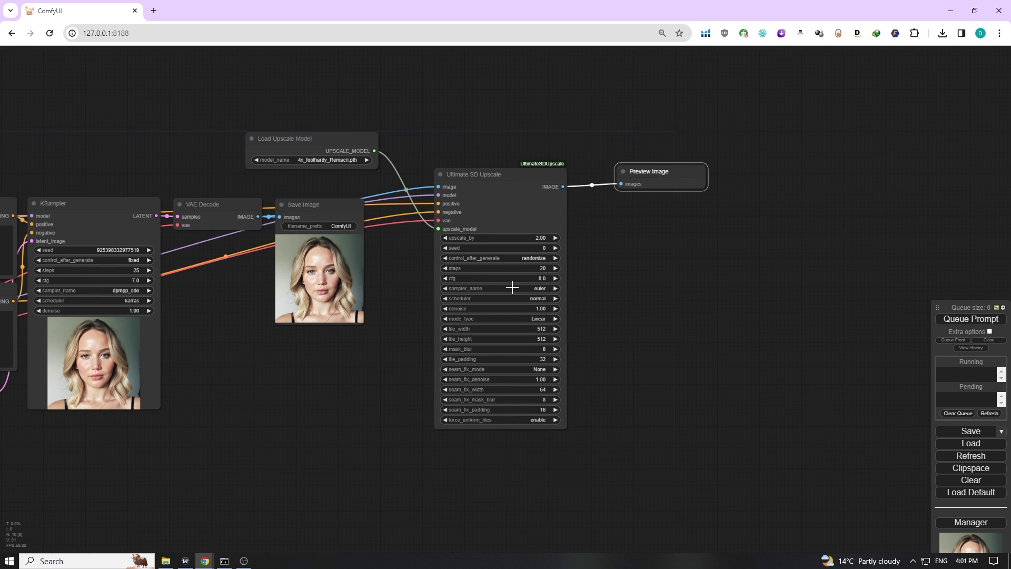
- Set the upscaler's cfg to 5.0, sampler_name to dpmpp_sde, scheduler to karras and denoise to 0.20
scroll(512, 287, up, 3)
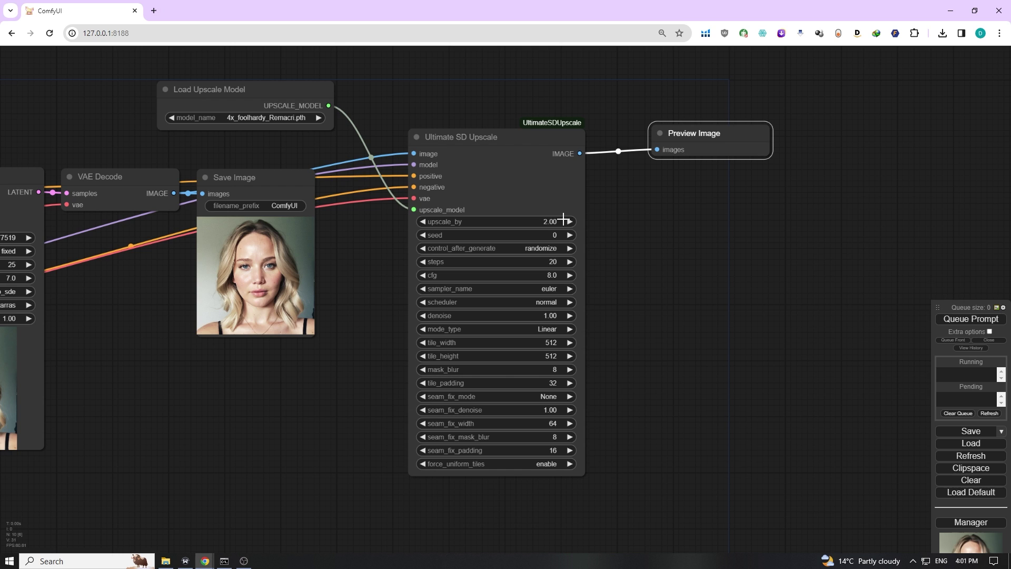
click(547, 274)
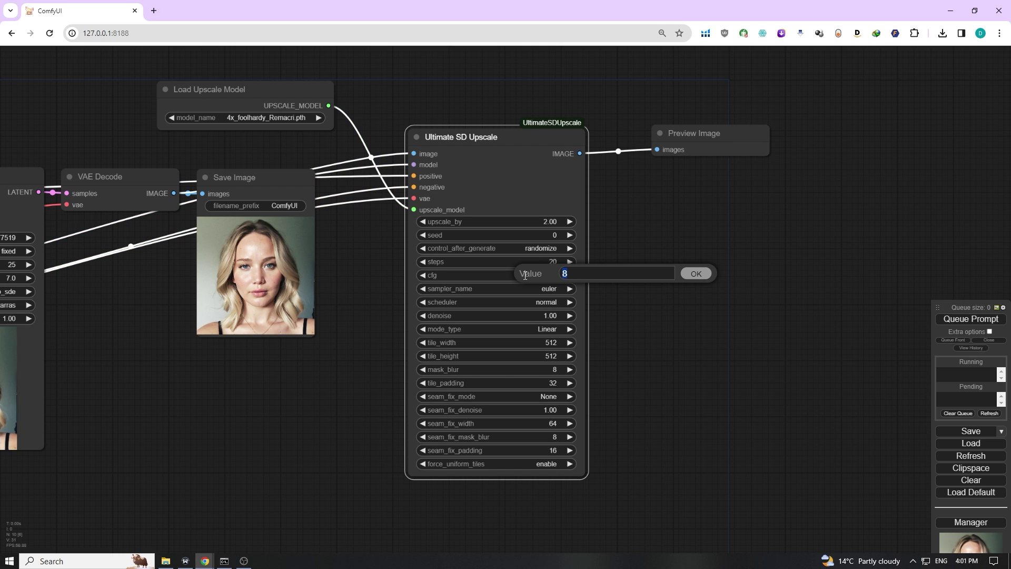
text(8)
key(Return)
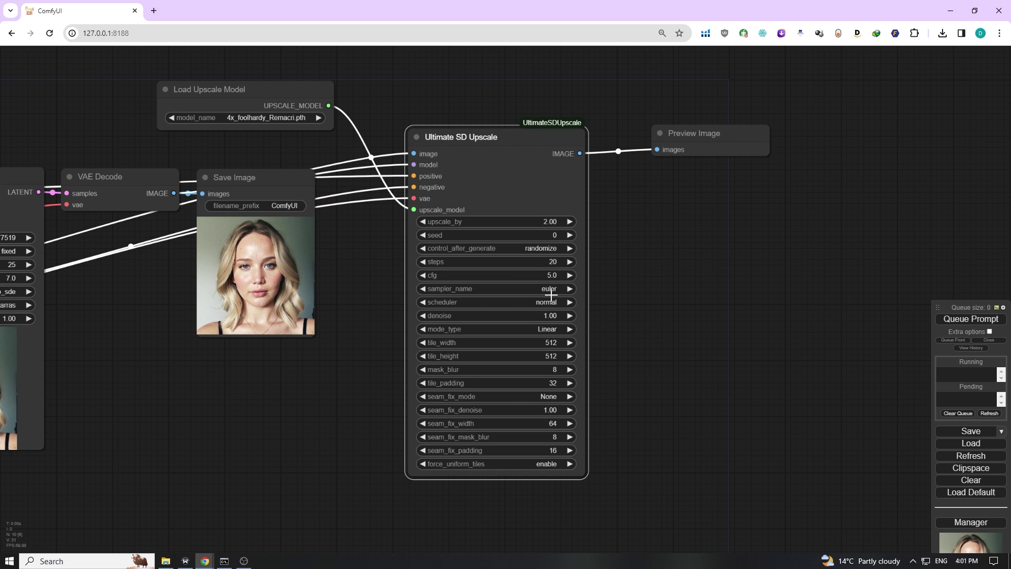
click(551, 294)
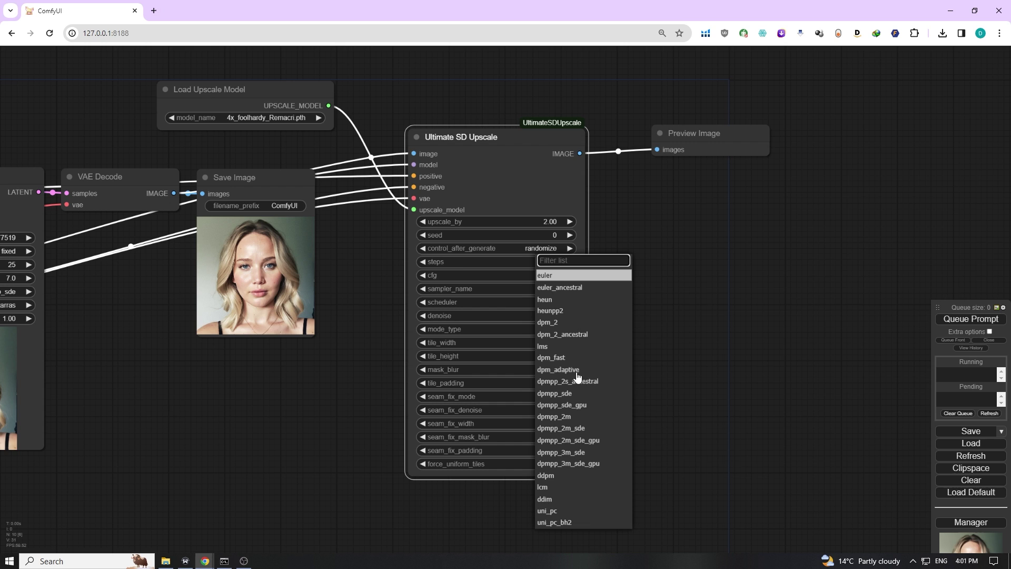
click(584, 394)
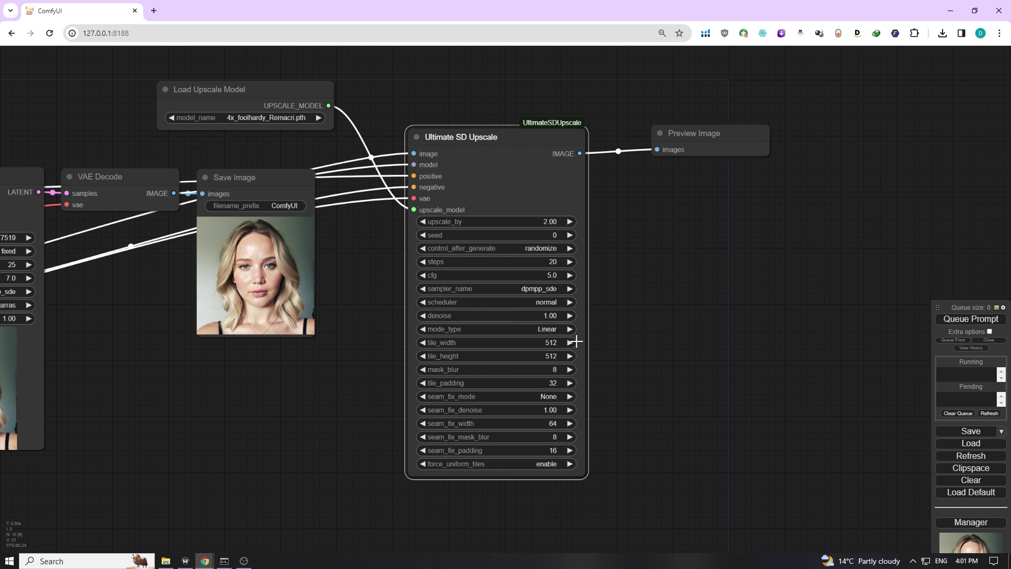
click(553, 303)
click(588, 346)
click(554, 316)
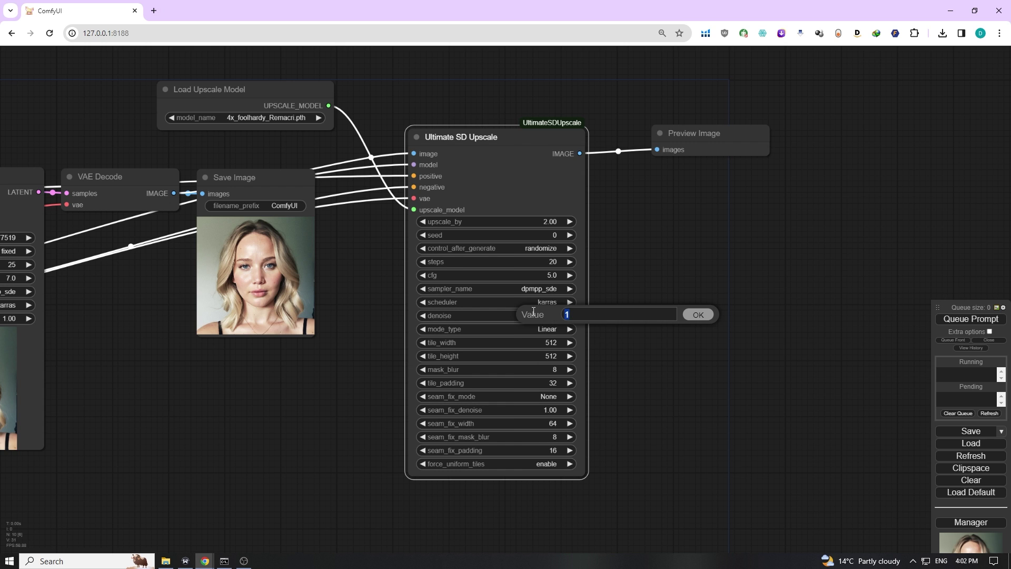
text(0.2)
key(Return)
- Set both tile_width and tile_height of the Ultimate SD Upscale node to 768
click(553, 342)
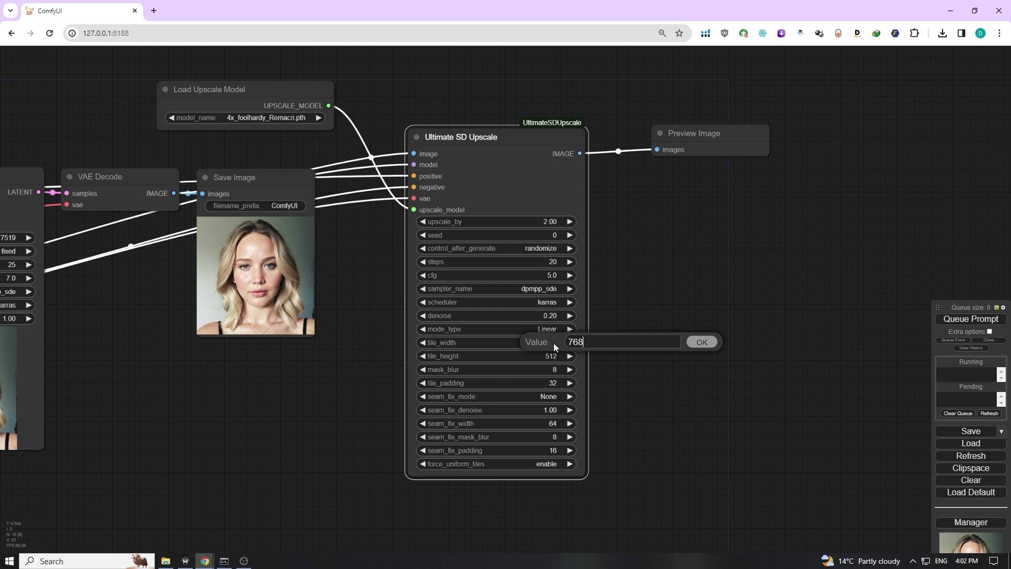
text(768)
key(Return)
click(553, 356)
text(768)
key(Return)
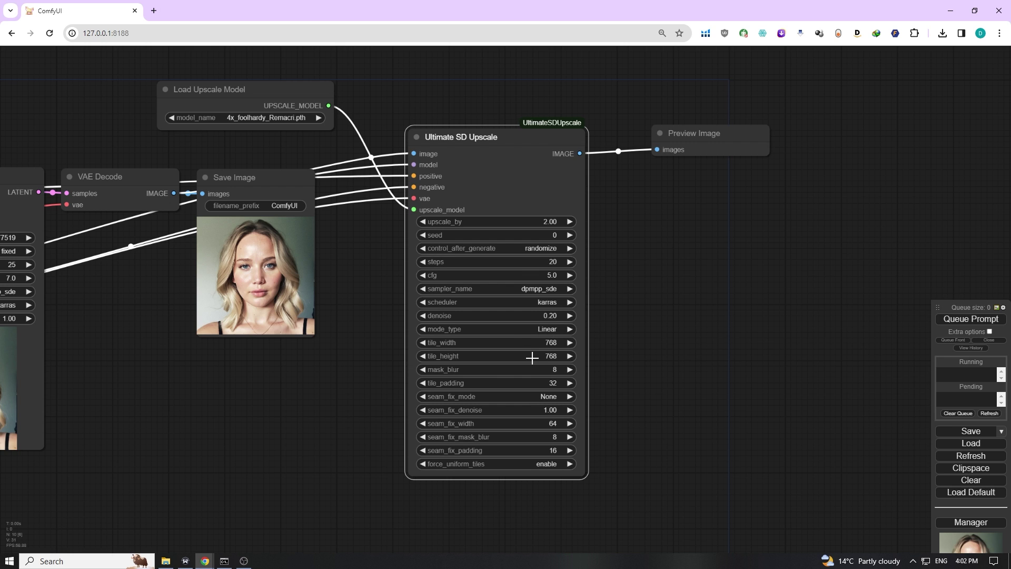
- Run the workflow and examine the upscaled portrait in the Preview Image node up close
click(967, 319)
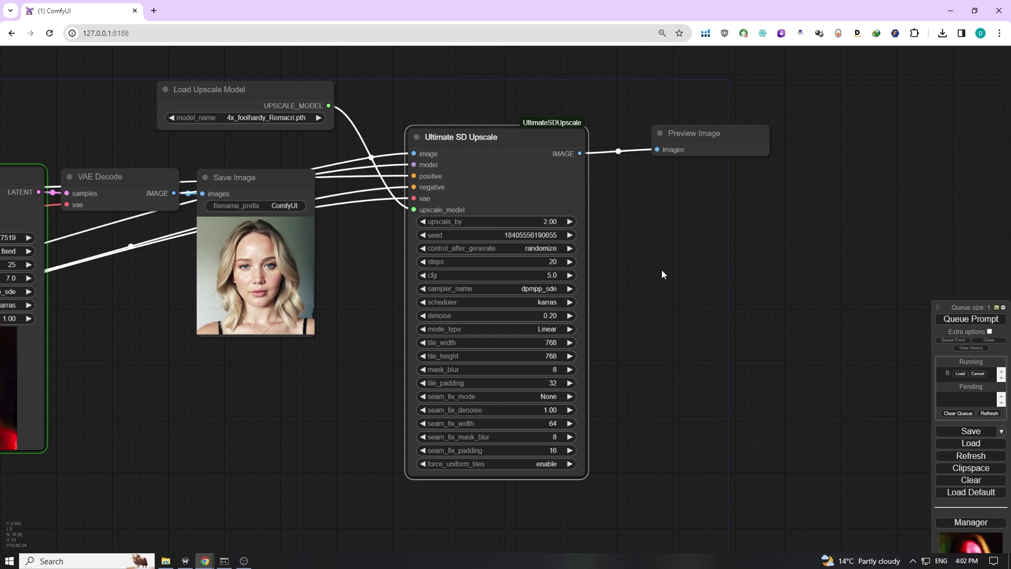
scroll(323, 383, down, 3)
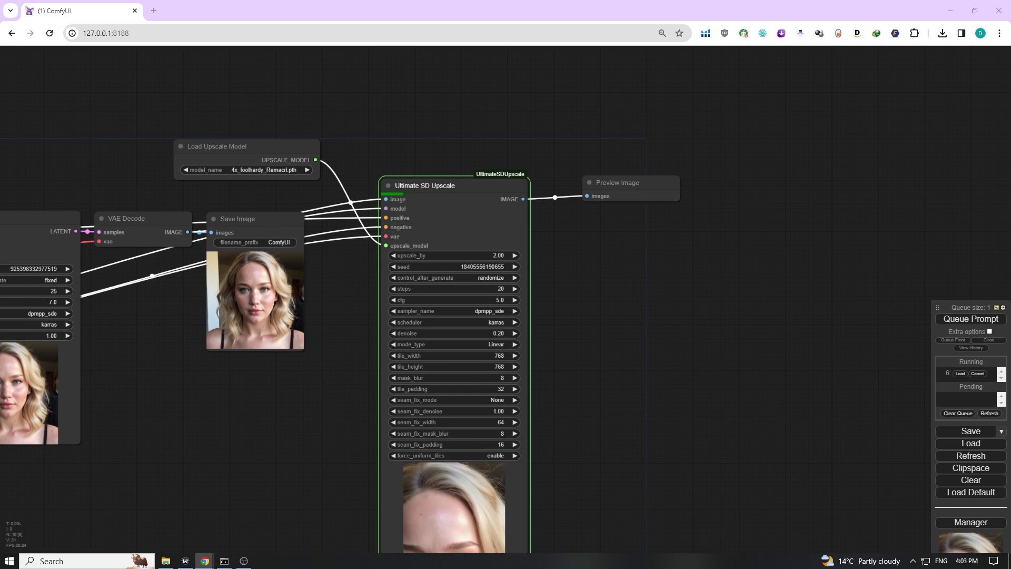
drag(315, 385, 315, 358)
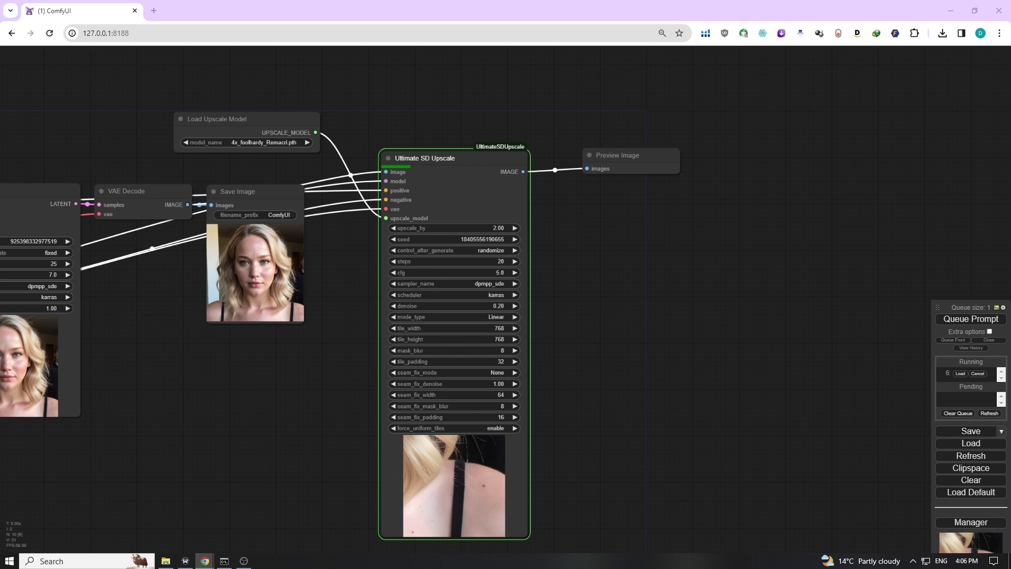
scroll(645, 218, up, 10)
scroll(645, 218, up, 3)
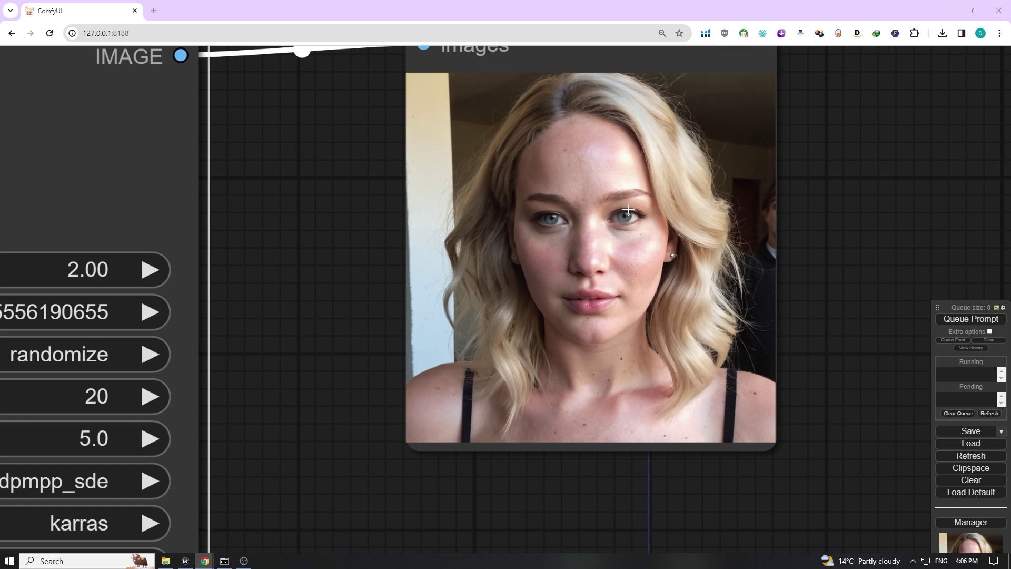
scroll(628, 211, down, 4)
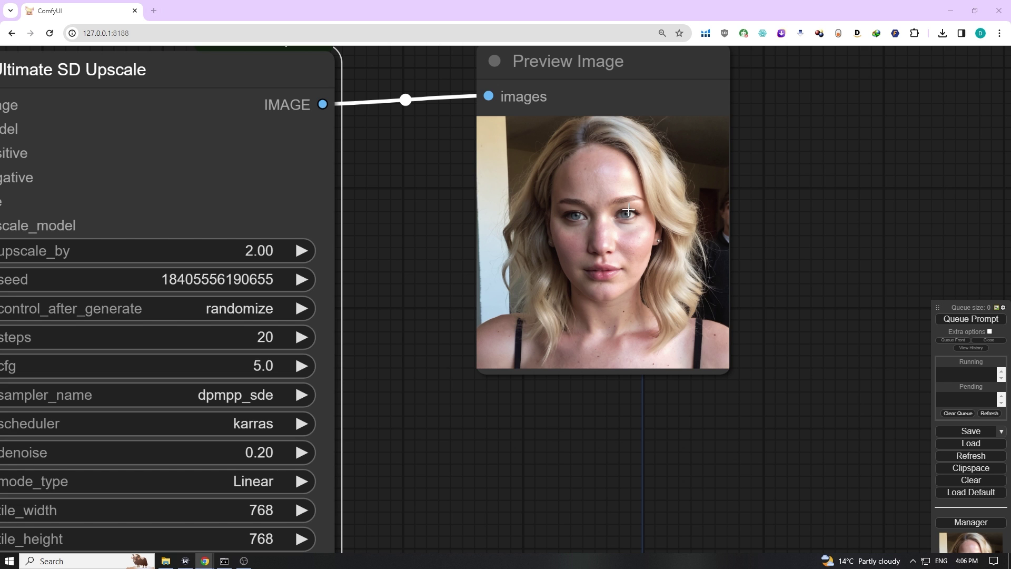
scroll(628, 211, down, 4)
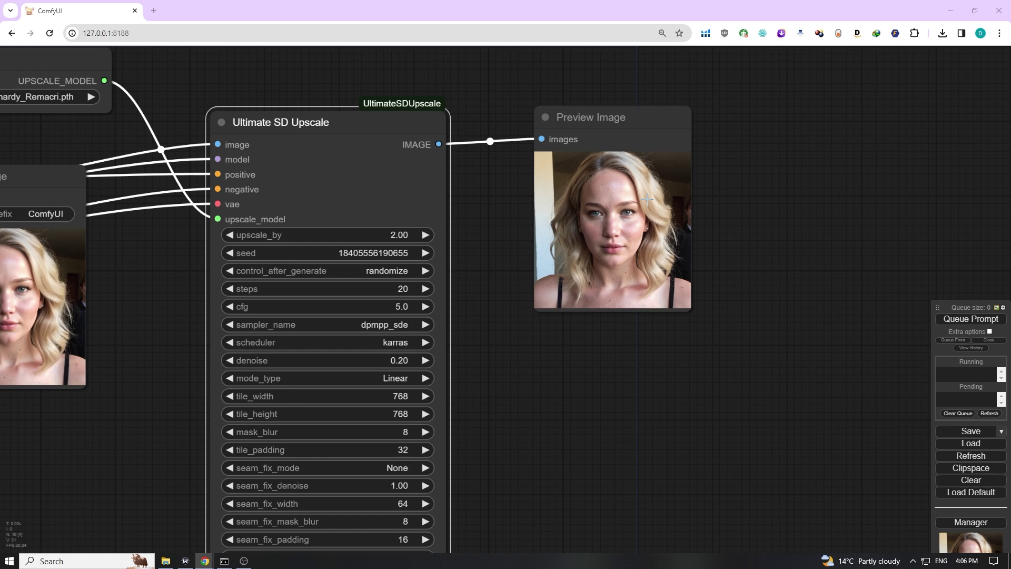
scroll(647, 199, down, 5)
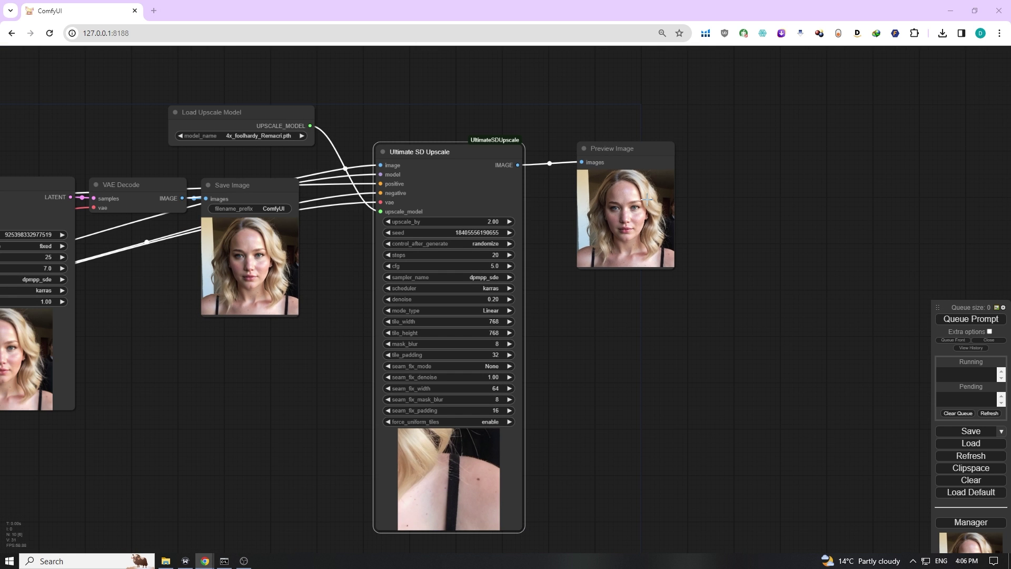
scroll(647, 199, down, 2)
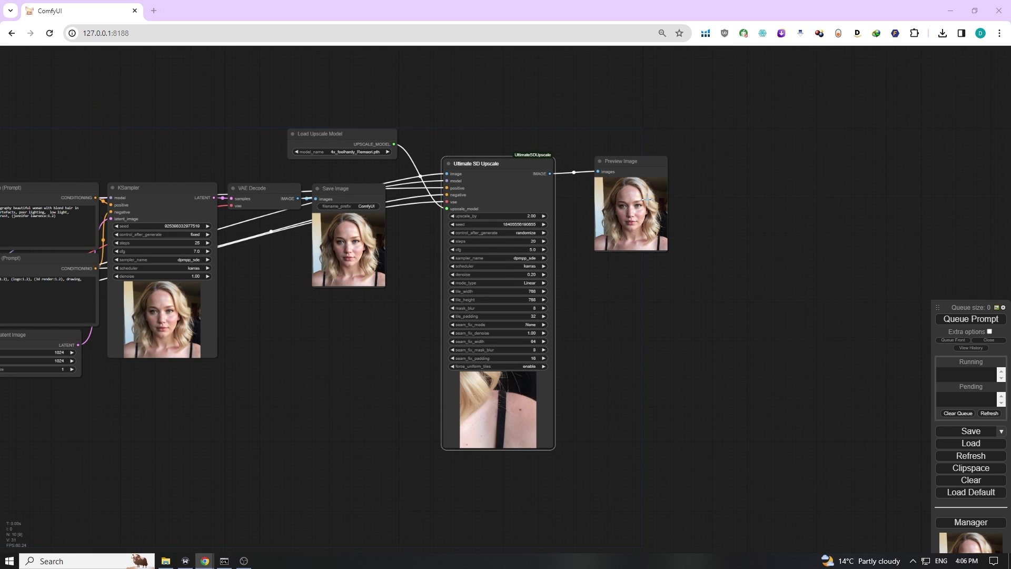
scroll(648, 199, up, 2)
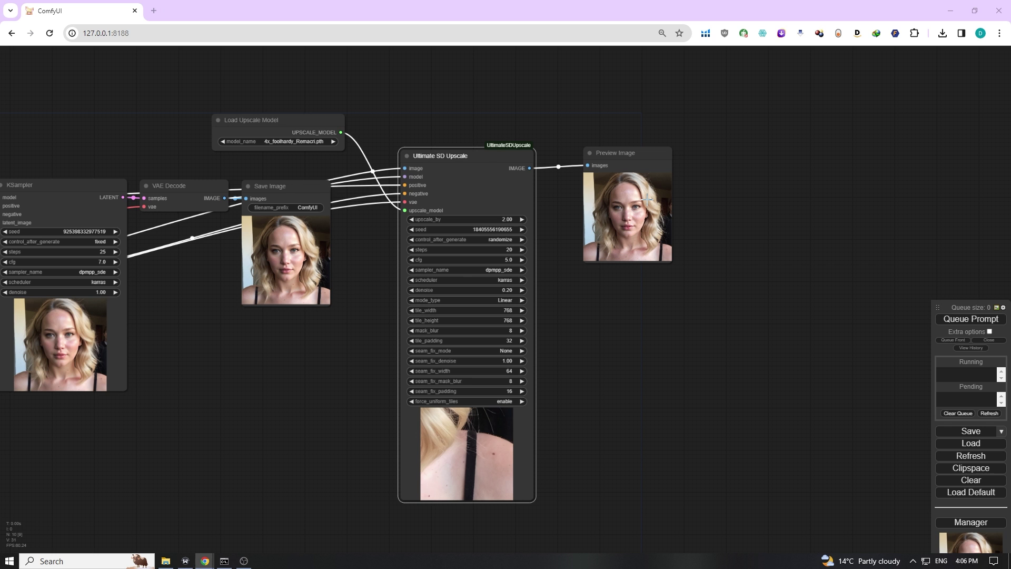
drag(610, 310, 700, 294)
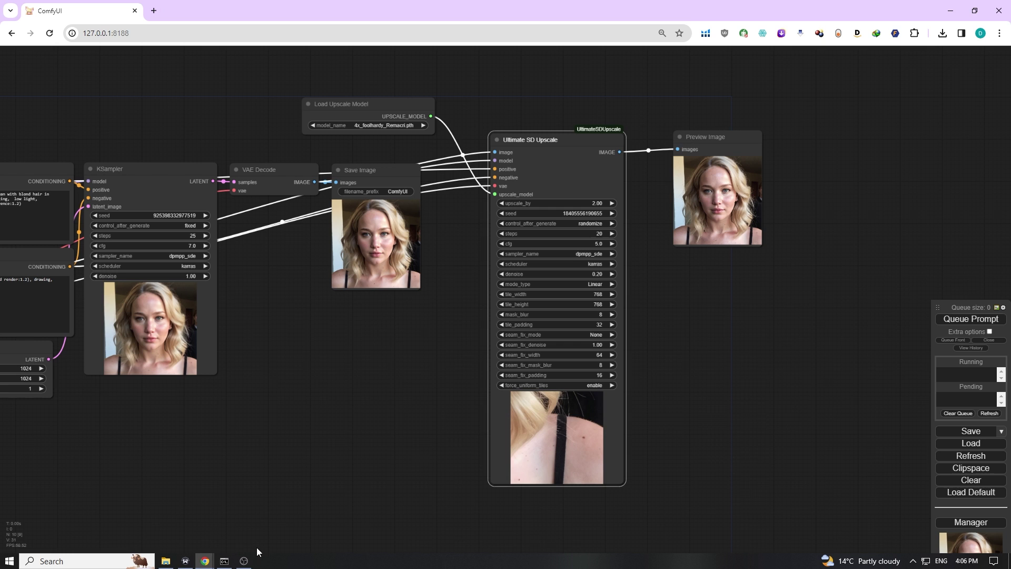
- Show the browser in full screen and add a Load Image node with model 2 test (5).jpg above the prompt nodes
key(F11)
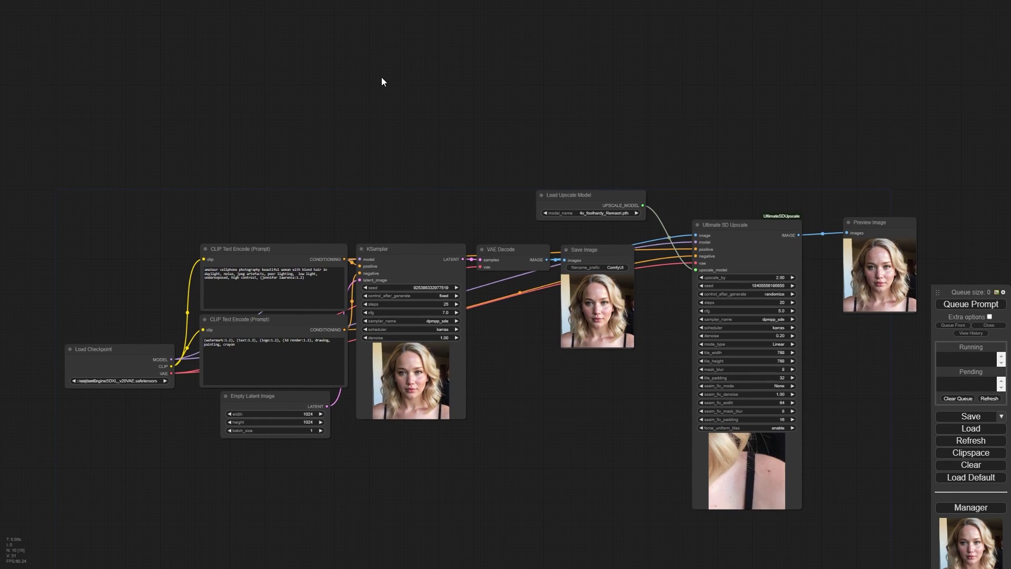
double_click(306, 90)
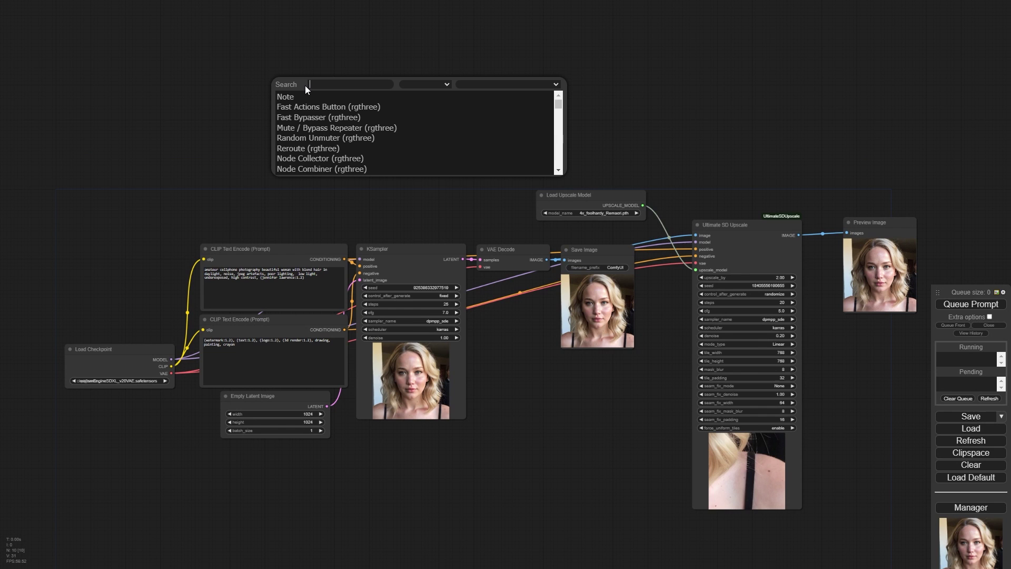
text(load)
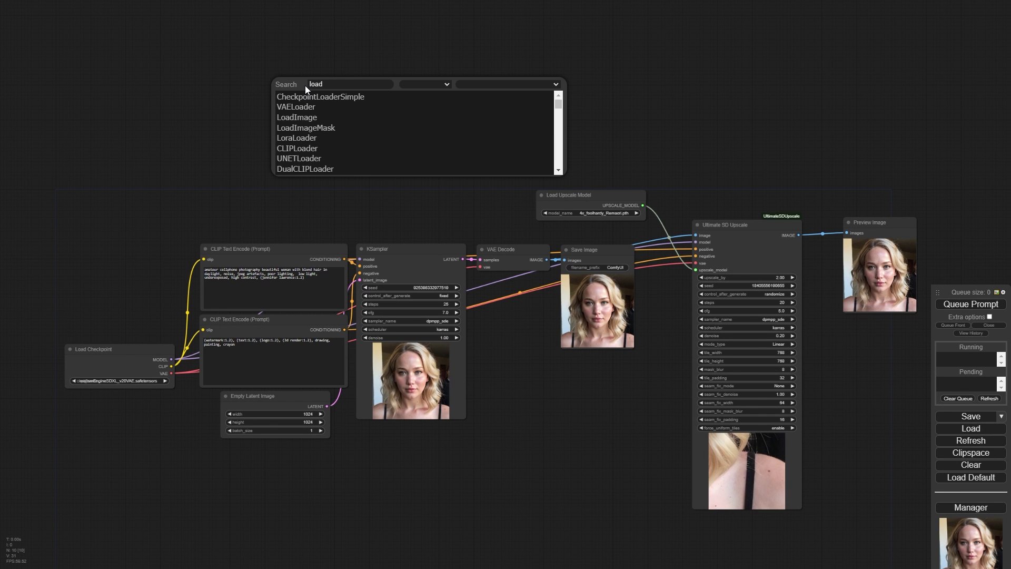
click(316, 117)
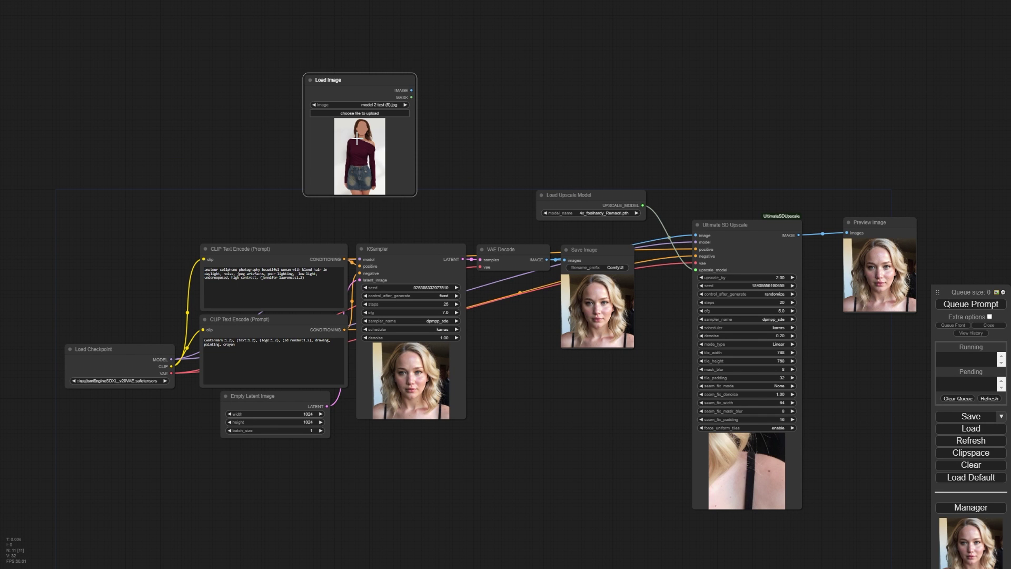
scroll(365, 139, up, 7)
scroll(381, 136, up, 7)
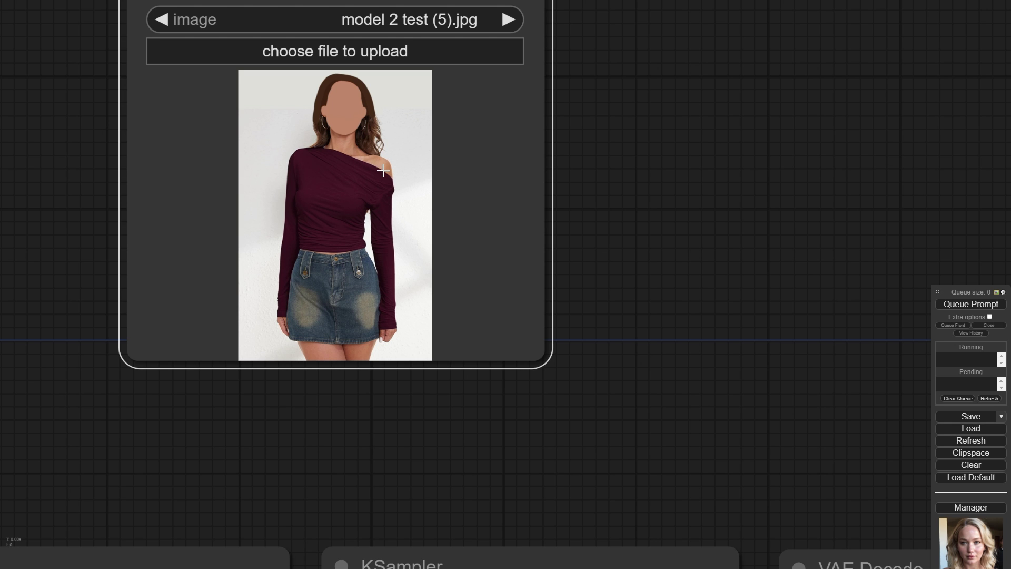
- Add a second Load Image node holding the generated blonde portrait and stack it above the first Load Image node
scroll(383, 171, down, 8)
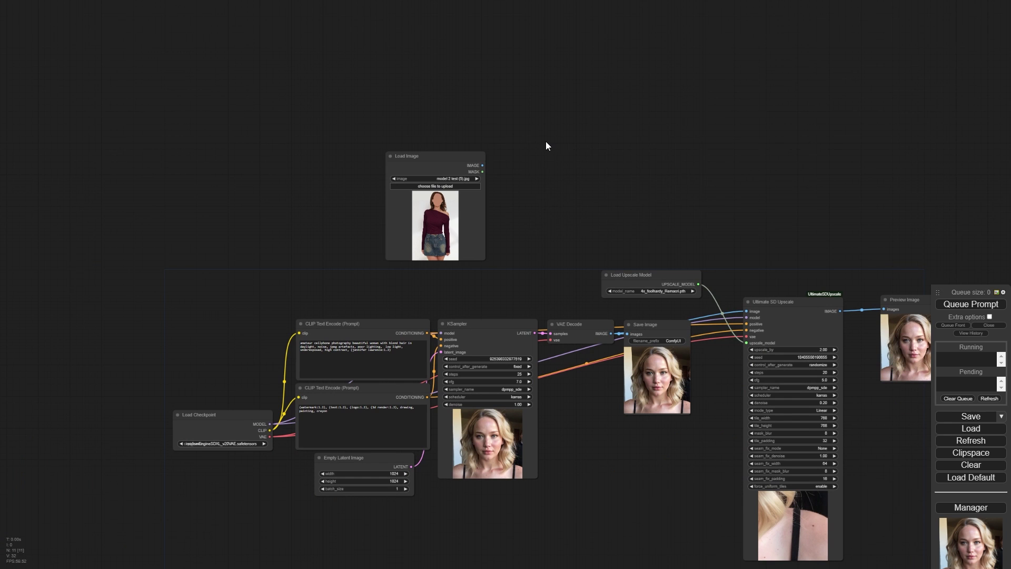
double_click(546, 140)
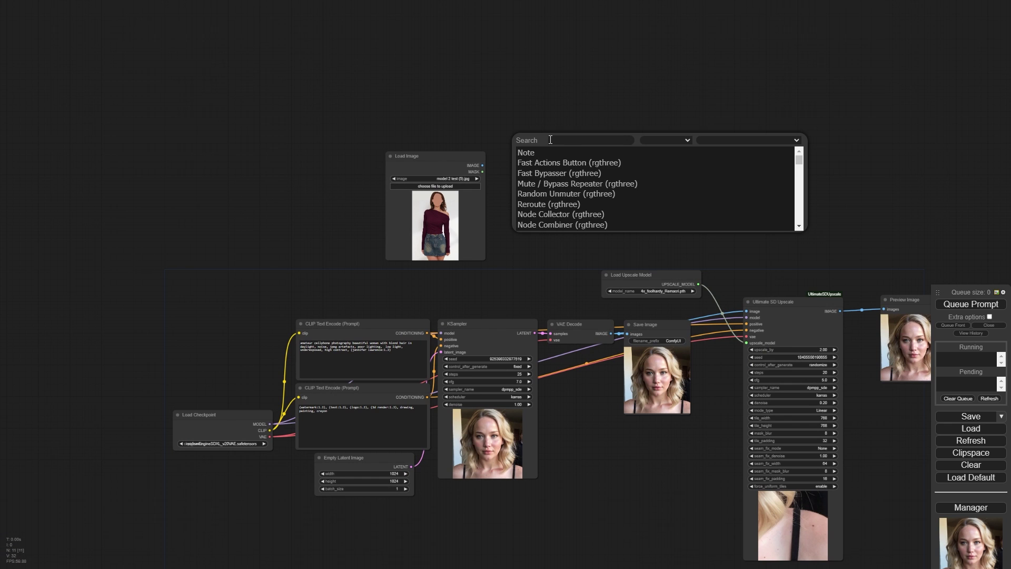
text(load)
click(588, 169)
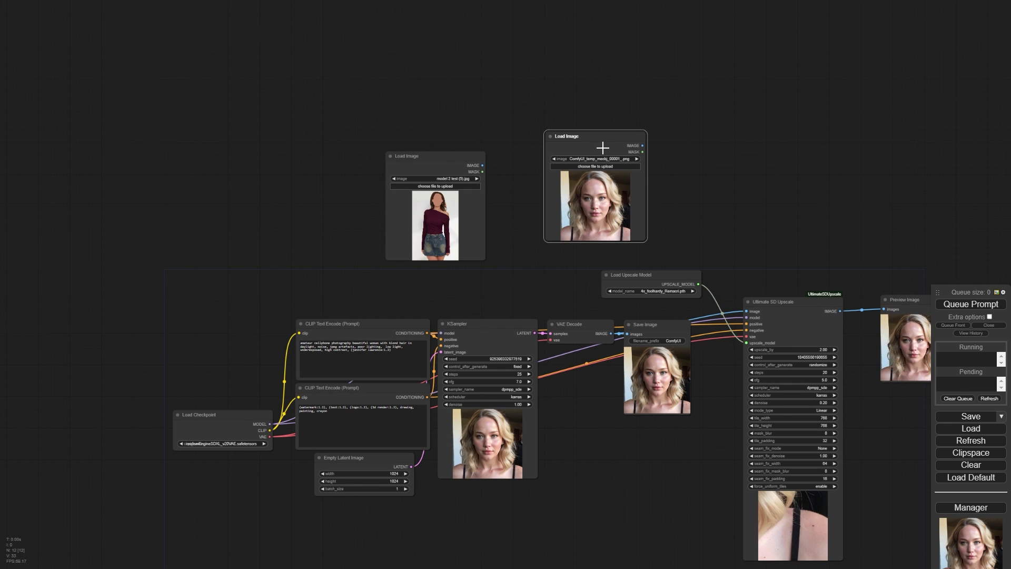
drag(602, 148, 441, 45)
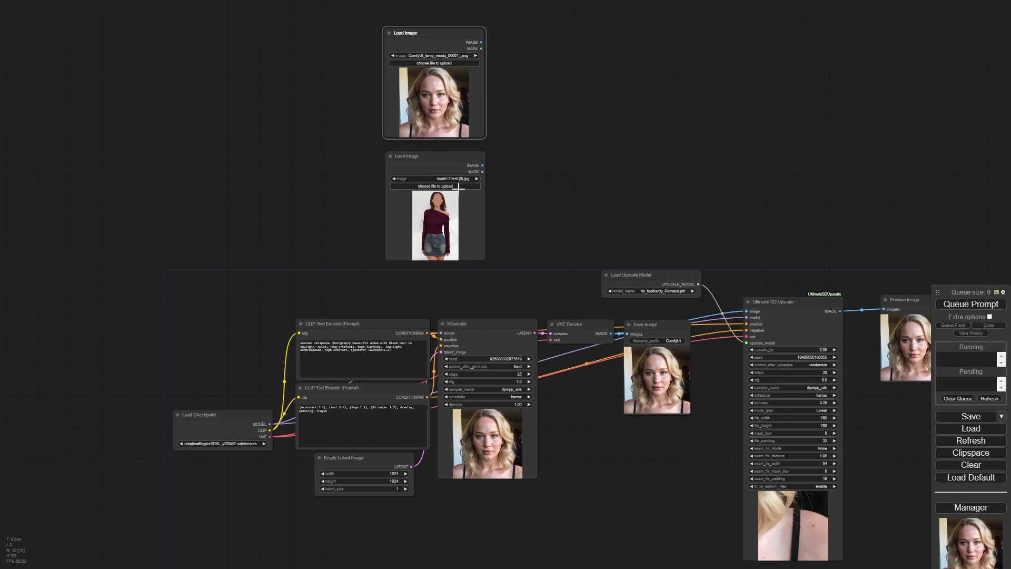
click(446, 161)
- Add an Apply IPAdapter node next to the Load Image node holding the blonde portrait
drag(557, 149, 537, 140)
double_click(541, 133)
text(ipada)
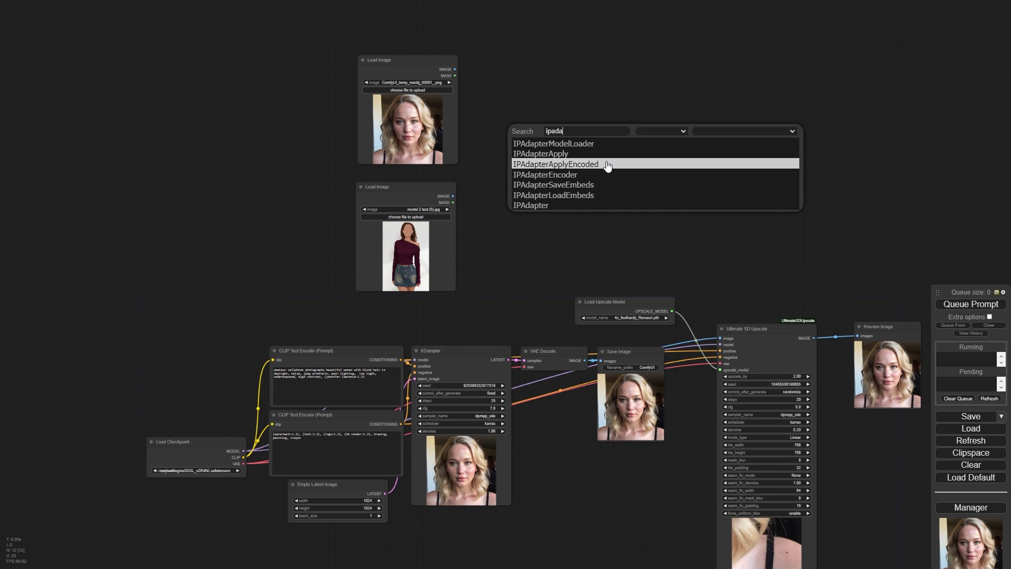
click(600, 154)
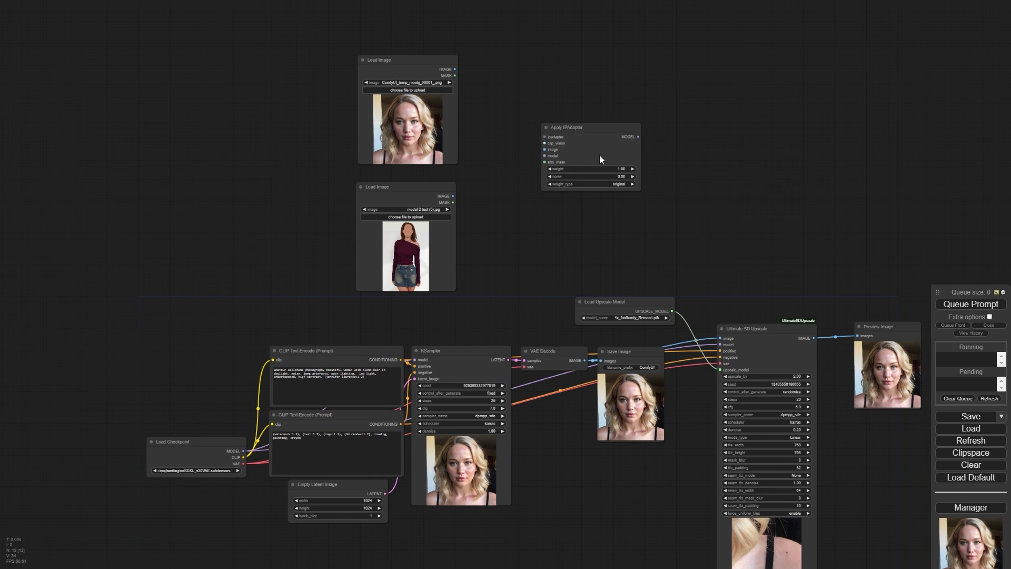
drag(567, 140, 574, 116)
- Spread the two Load Image nodes apart and add a second Apply IPAdapter node beside the clothed-model image
scroll(574, 116, up, 4)
drag(353, 41, 359, 37)
drag(499, 136, 503, 204)
drag(583, 166, 577, 129)
drag(376, 100, 442, 74)
drag(383, 292, 468, 317)
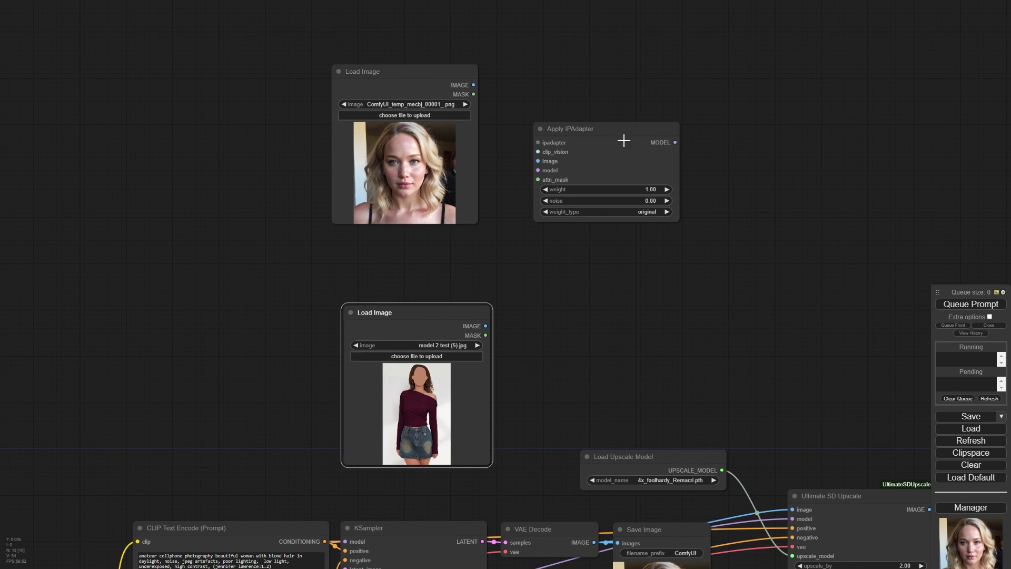
drag(423, 81, 435, 34)
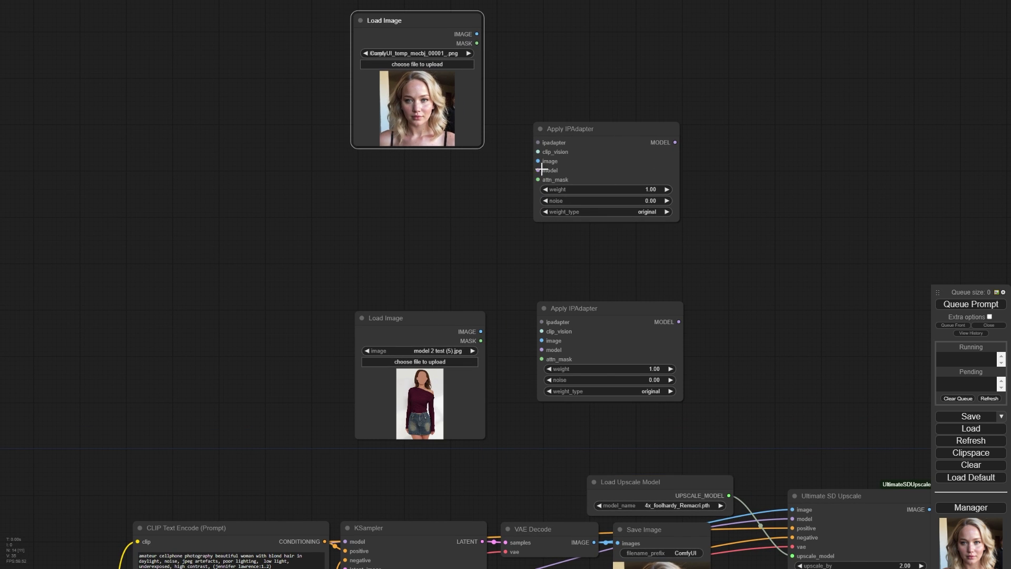
- Feed the upper Apply IPAdapter's ipadapter input from a new Load IPAdapter Model node set to ip-adapter-plus-face_sd15.safetensors
drag(537, 142, 211, 137)
click(258, 170)
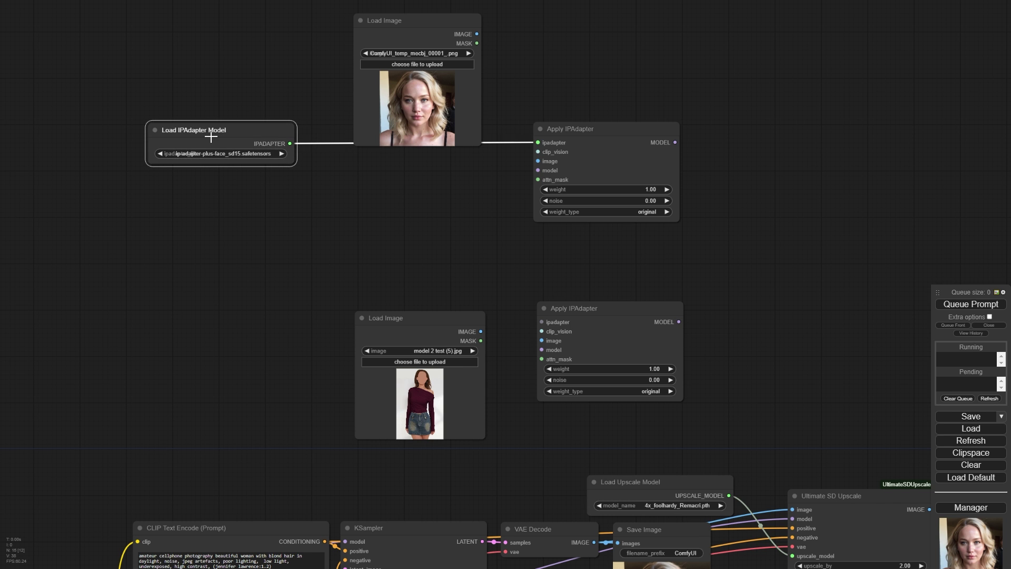
scroll(196, 159, up, 5)
click(213, 154)
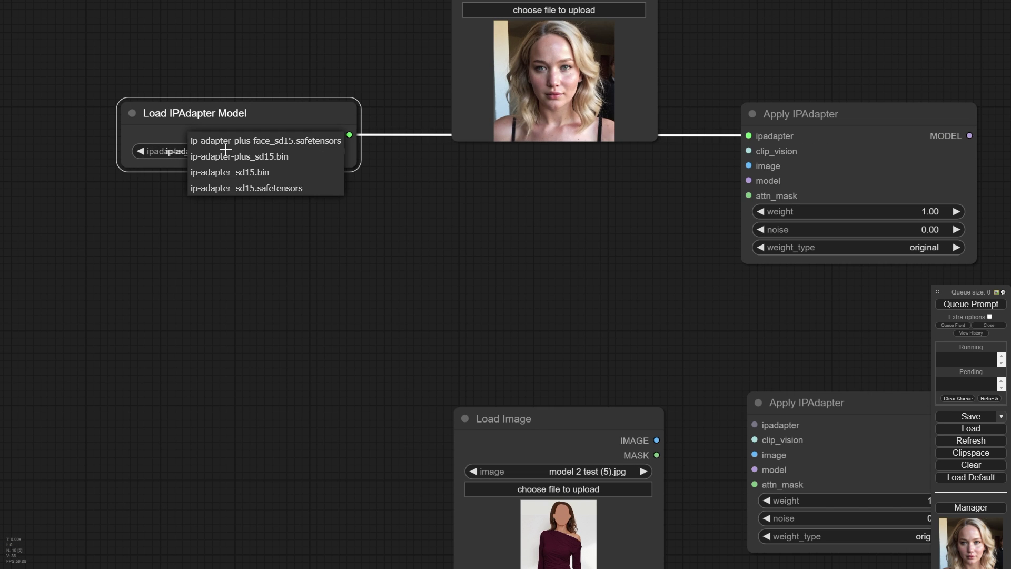
click(247, 148)
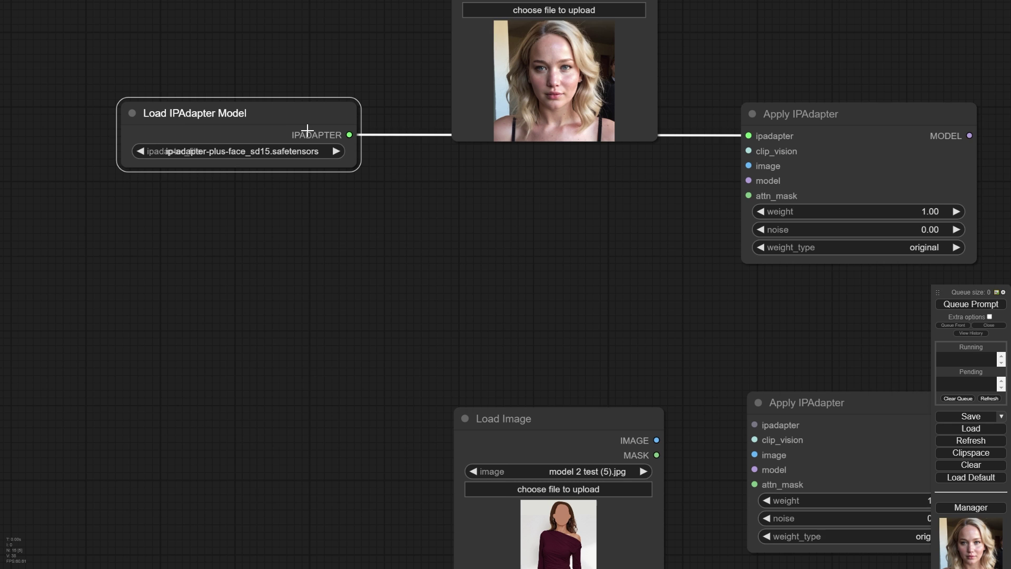
- Feed the lower Apply IPAdapter's ipadapter input from a new Load IPAdapter Model node set to ip-adapter-plus_sd15.bin
drag(579, 295, 584, 254)
drag(760, 384, 279, 373)
click(305, 416)
drag(400, 363, 254, 347)
click(266, 388)
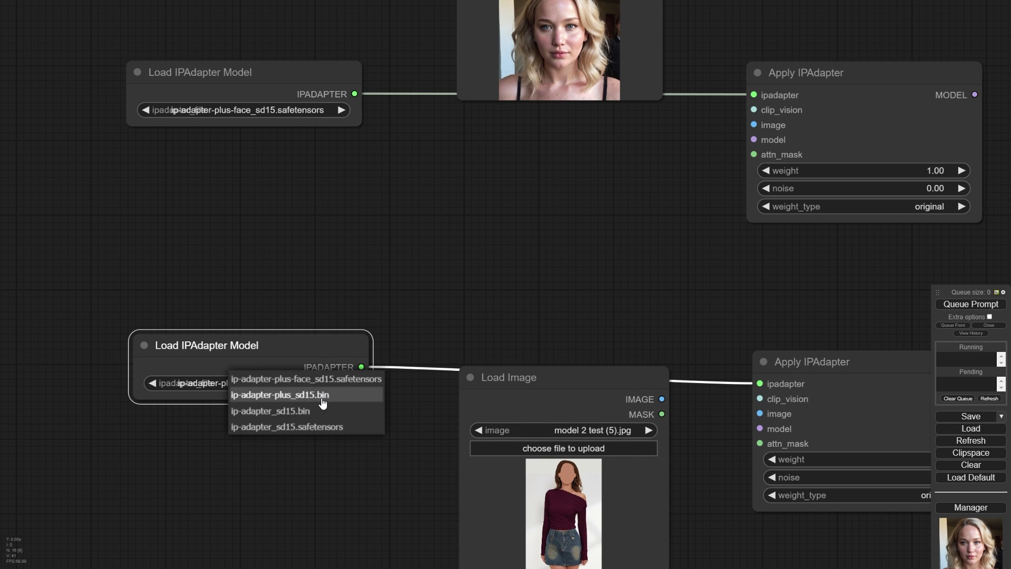
click(323, 397)
drag(366, 352, 346, 345)
- Add a Load CLIP Vision node under the upper IPAdapter loader and connect it to the clip_vision inputs of both Apply IPAdapter nodes
drag(748, 112, 278, 148)
click(295, 198)
drag(338, 143, 183, 166)
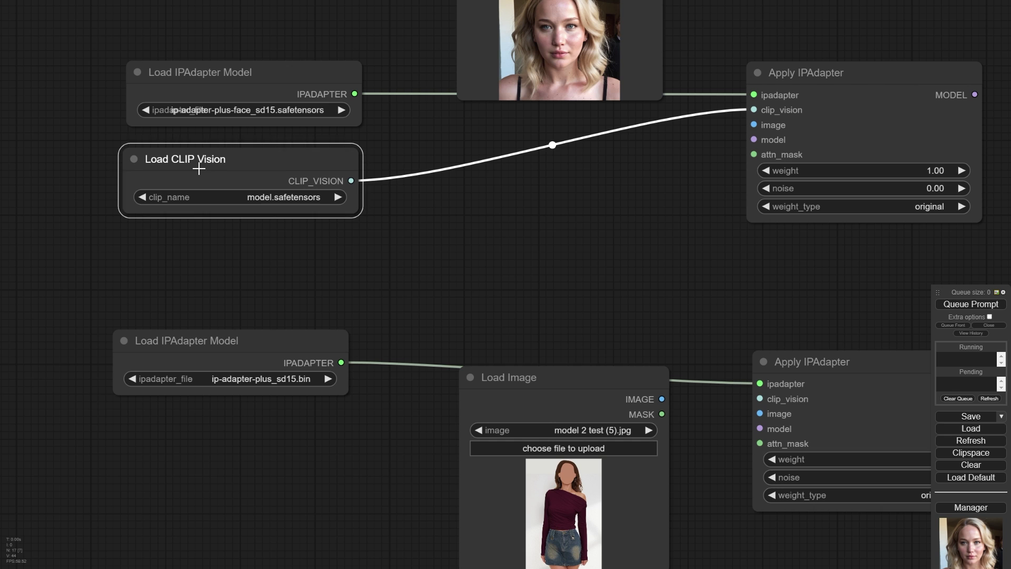
drag(351, 181, 760, 398)
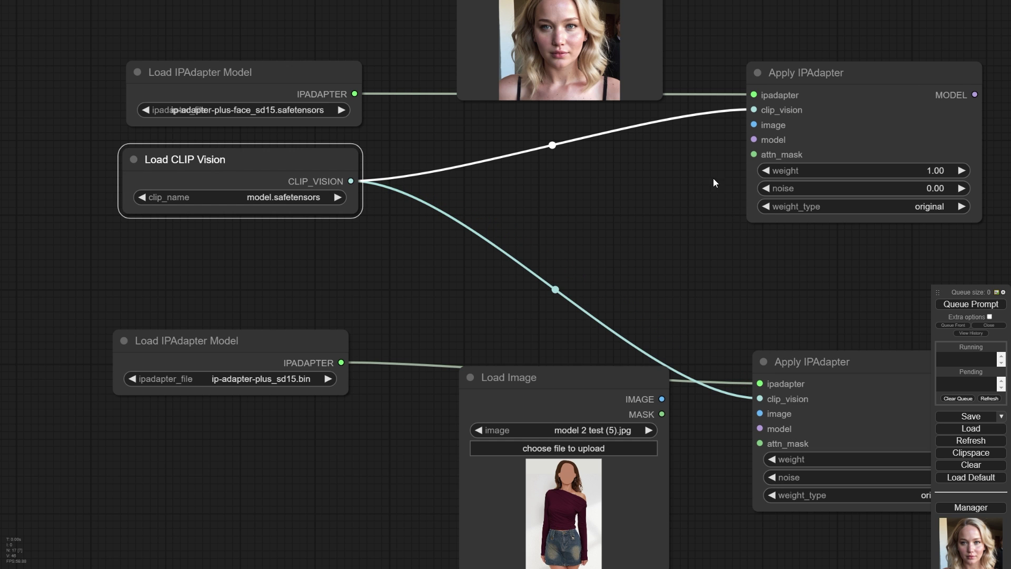
- Connect the portrait and clothed-model Load Image outputs to the image inputs of the upper and lower Apply IPAdapter nodes respectively
drag(713, 178, 535, 278)
drag(477, 20, 575, 223)
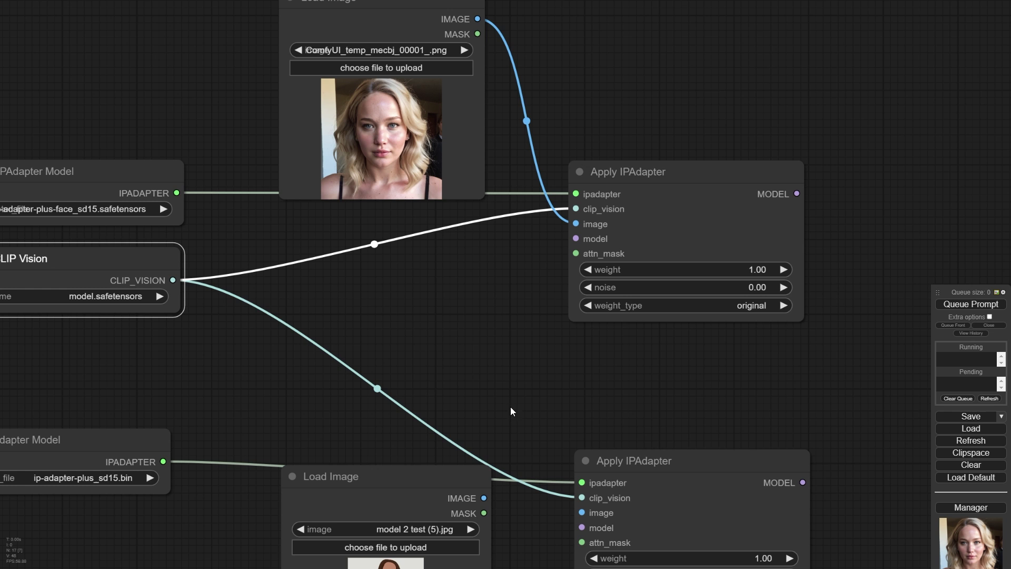
scroll(501, 447, down, 3)
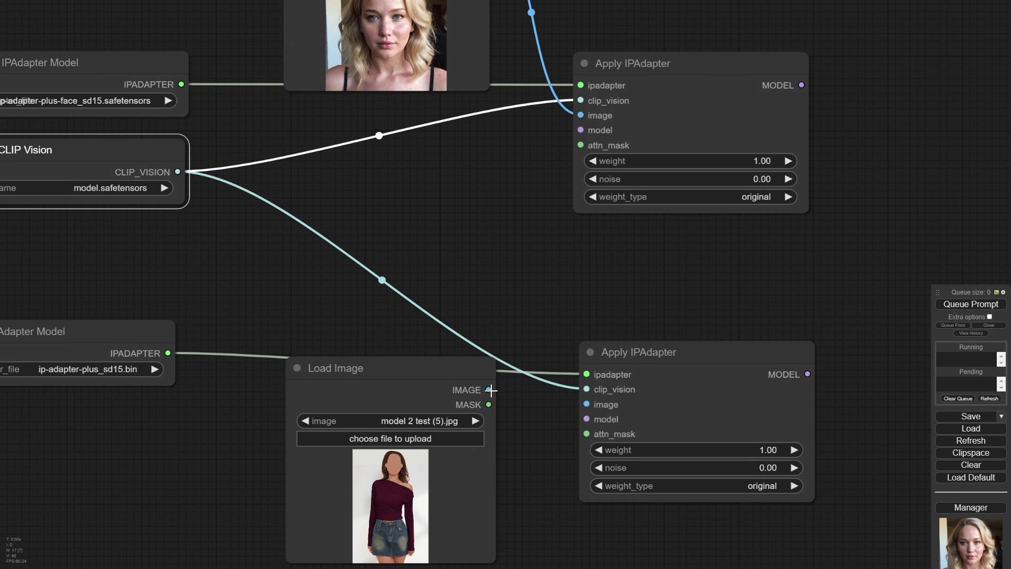
drag(490, 390, 586, 404)
scroll(511, 241, down, 2)
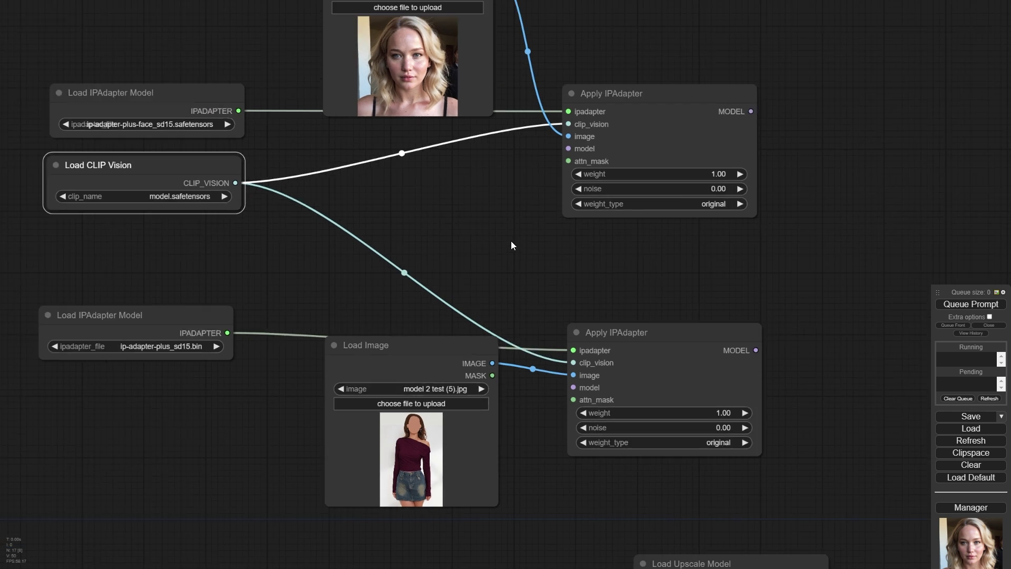
- Connect the Load Checkpoint MODEL output to the upper Apply IPAdapter and that node's MODEL output to the lower Apply IPAdapter
scroll(511, 241, down, 3)
drag(511, 241, 540, 152)
scroll(529, 109, down, 3)
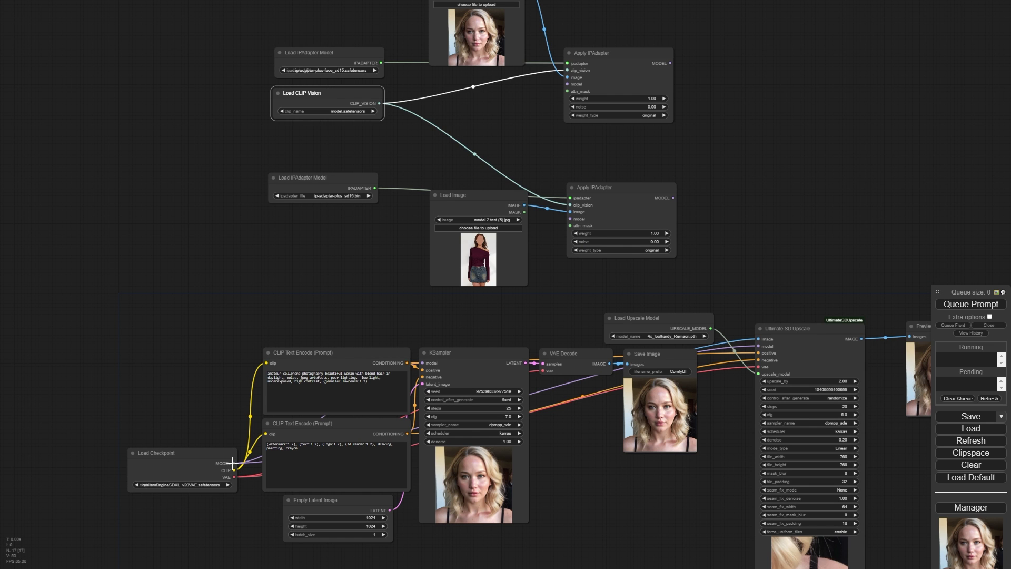
drag(232, 463, 567, 84)
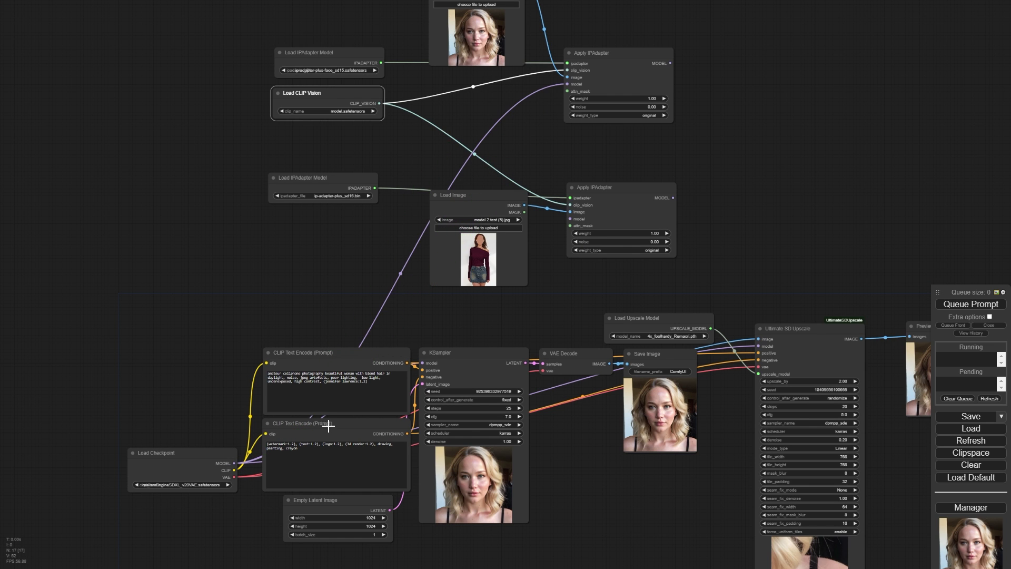
scroll(549, 158, up, 4)
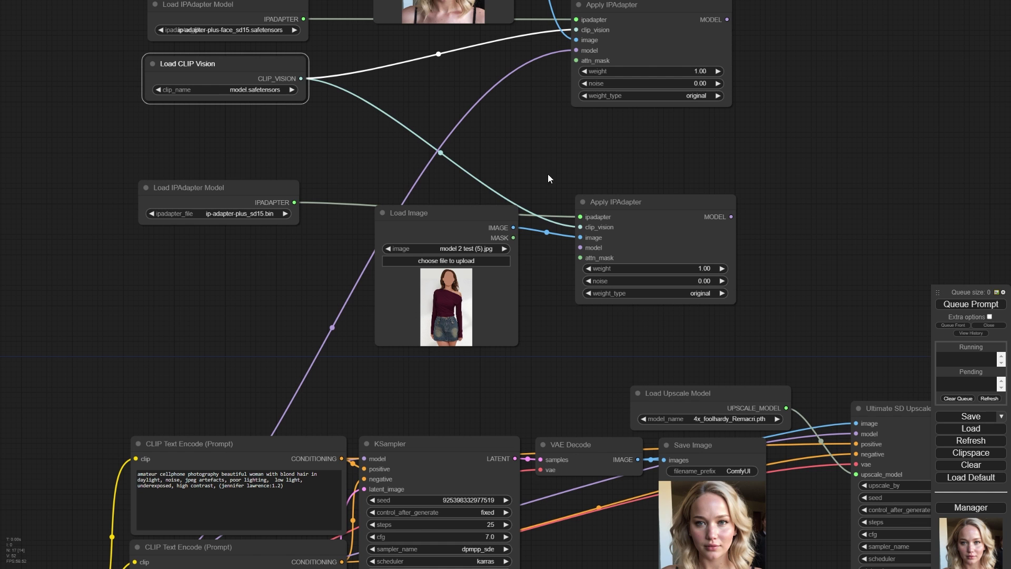
drag(727, 19, 580, 248)
- Duplicate the clothed-model Load Image node, shrink the copy and place it between the portrait and clothed-model nodes
click(413, 337)
key(ctrl+c)
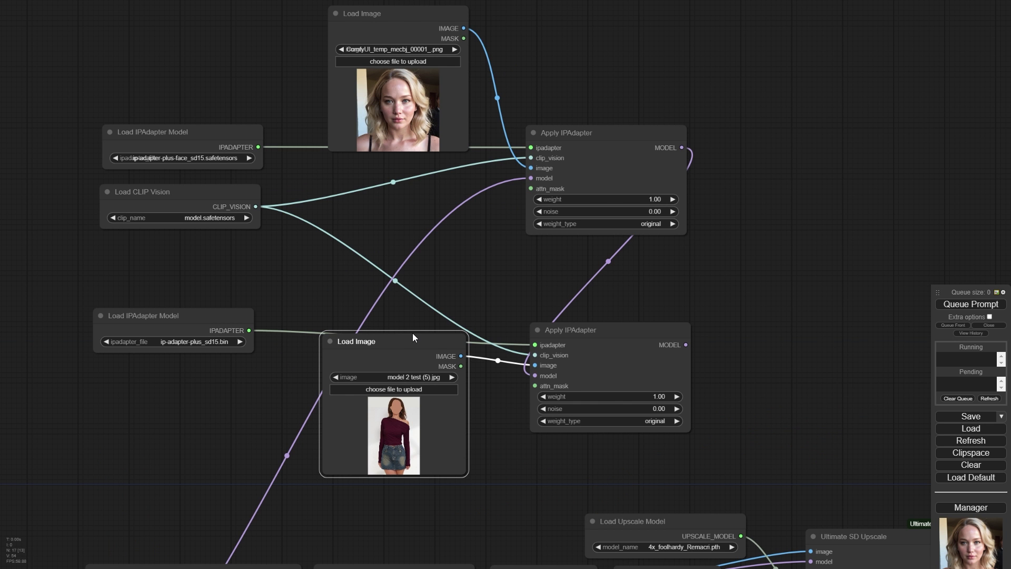
click(398, 232)
key(ctrl+v)
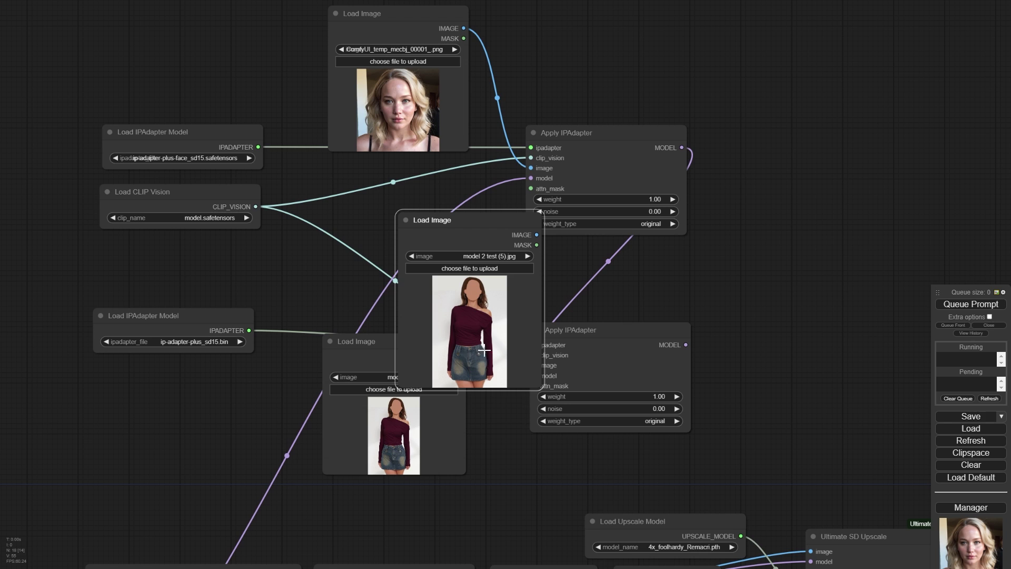
drag(498, 222, 440, 162)
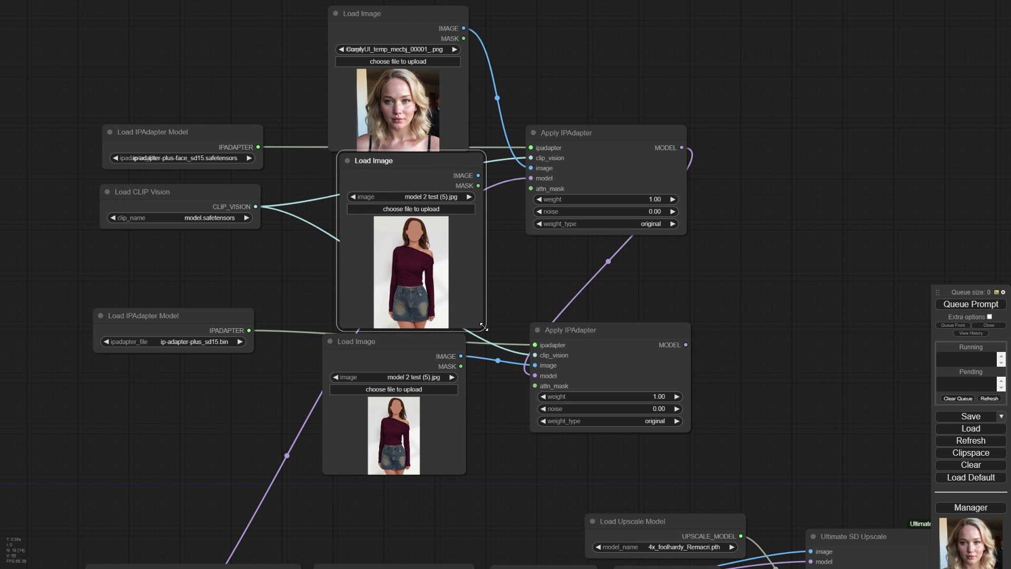
drag(483, 327, 472, 298)
drag(424, 164, 418, 177)
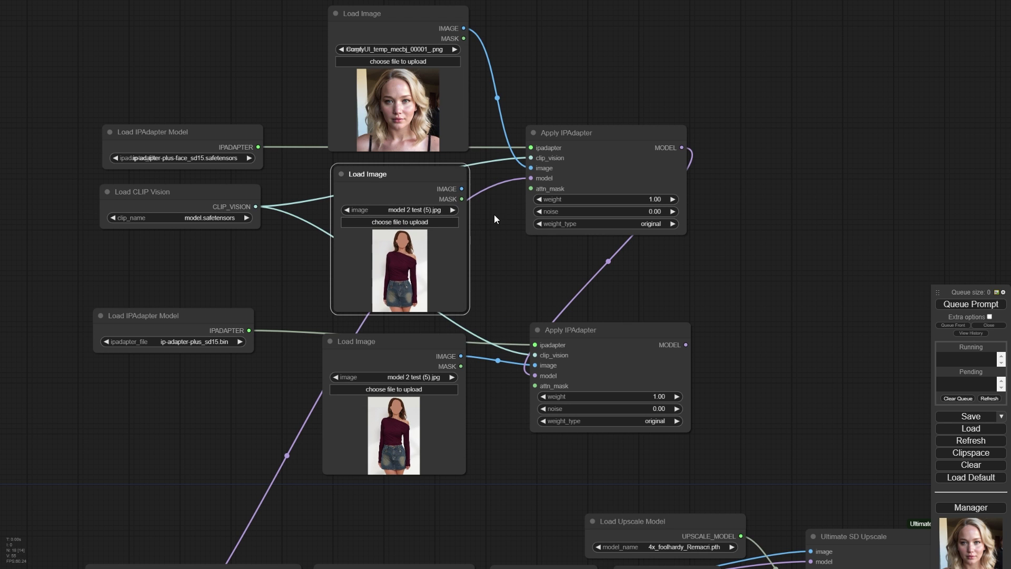
- Paint a mask over the head and hair of the duplicated model image in the MaskEditor and save it to the node
right_click(406, 260)
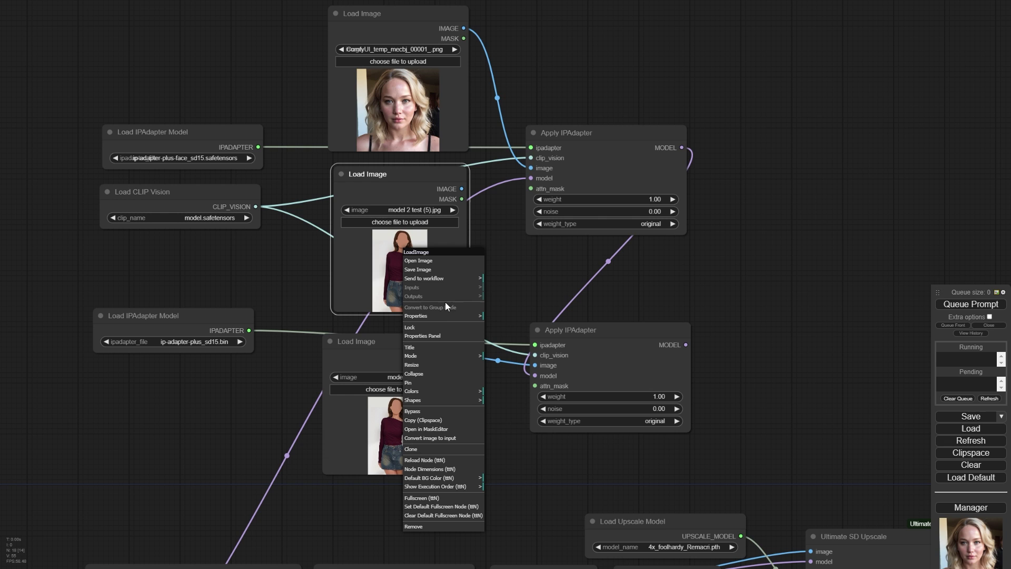
click(430, 428)
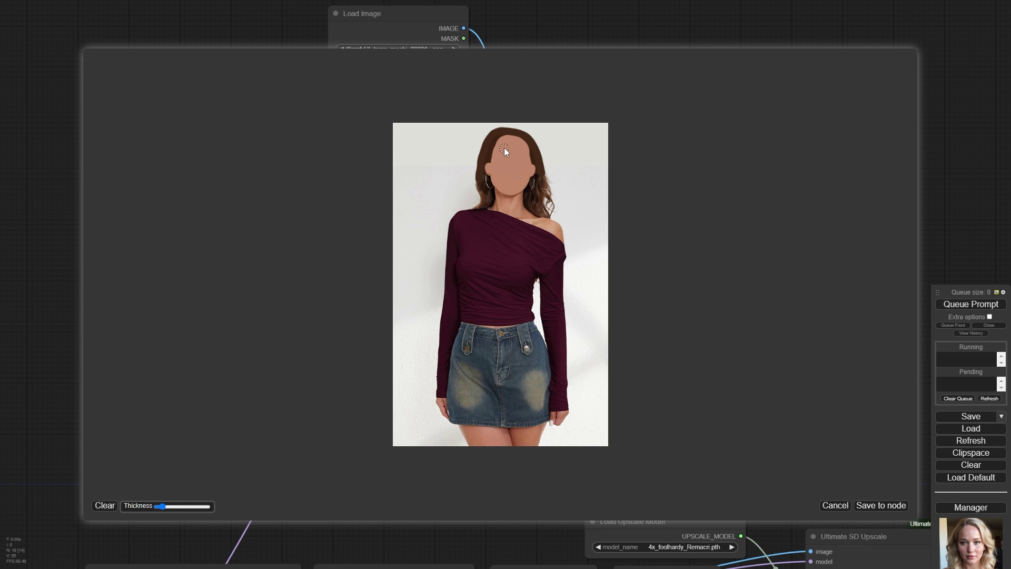
mouse_move(485, 198)
mouse_down()
mouse_move(491, 146)
mouse_move(510, 136)
mouse_move(544, 208)
mouse_move(522, 184)
mouse_move(513, 200)
mouse_move(501, 162)
mouse_move(519, 175)
mouse_move(505, 150)
mouse_move(524, 144)
mouse_move(541, 169)
mouse_up()
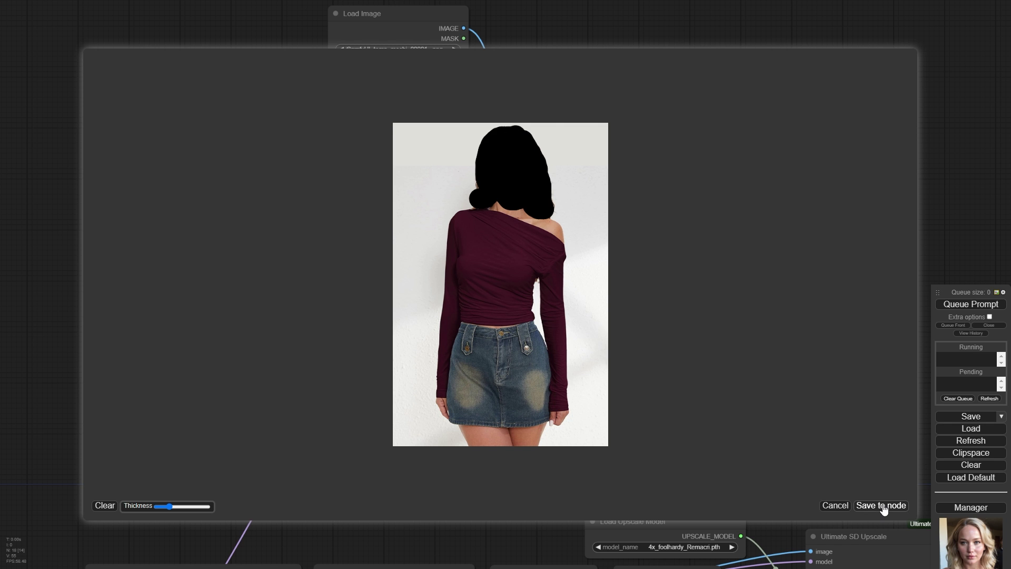
click(884, 509)
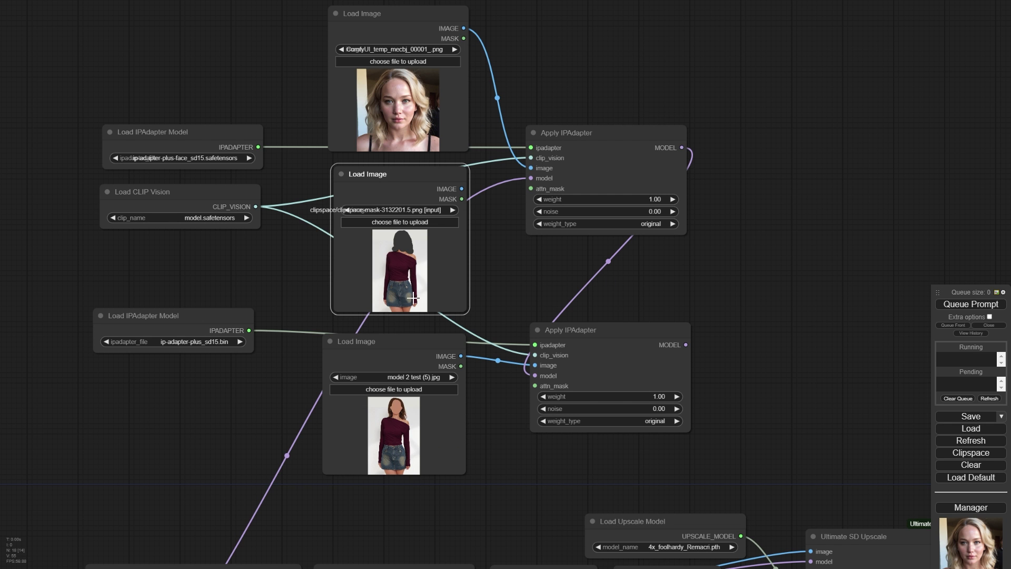
- Duplicate the head-masked Load Image node and place the copy below the unmasked clothed-model node
drag(414, 187, 401, 186)
key(ctrl+c)
drag(474, 263, 474, 90)
key(ctrl+v)
drag(453, 15, 419, 263)
drag(484, 100, 467, 228)
scroll(467, 226, down, 4)
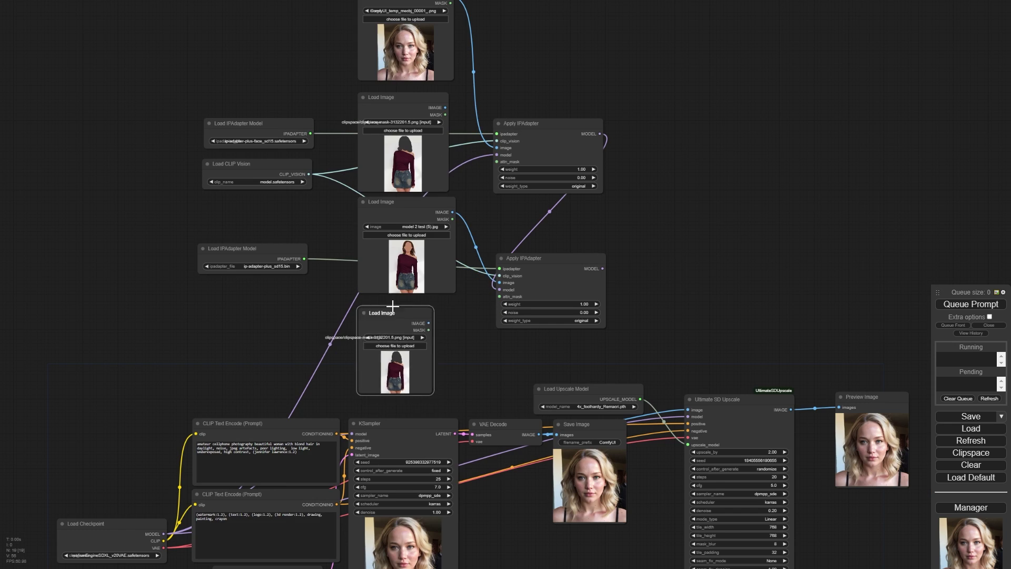
- Replace the head mask in the bottom Load Image node with a mask painted over the top and skirt, and save it
right_click(395, 313)
click(413, 292)
click(105, 505)
mouse_move(477, 219)
mouse_down()
mouse_move(559, 390)
mouse_move(478, 231)
mouse_move(453, 302)
mouse_move(457, 416)
mouse_move(525, 299)
mouse_move(528, 406)
mouse_move(497, 375)
mouse_up()
click(881, 505)
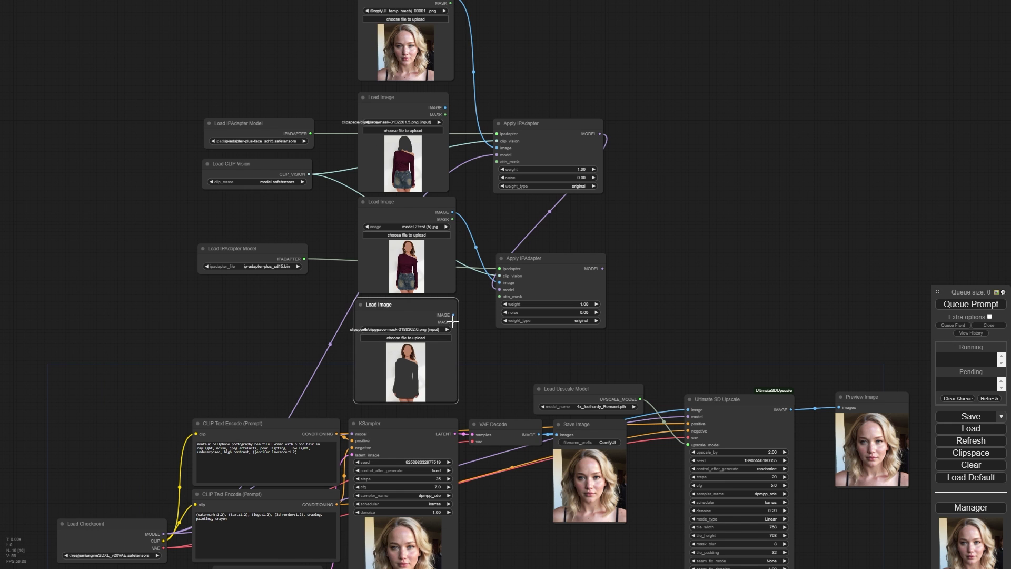
- Connect the clothing mask to the lower and the head mask to the upper Apply IPAdapter's attn_mask, and set both weights to 0.85
drag(453, 321, 499, 297)
drag(447, 115, 497, 161)
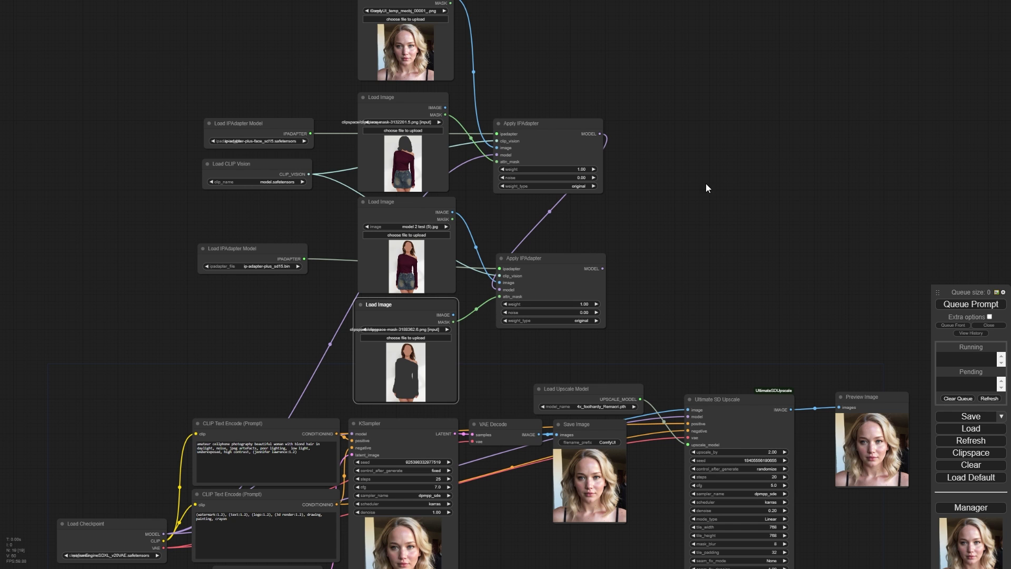
click(581, 168)
text(0.)
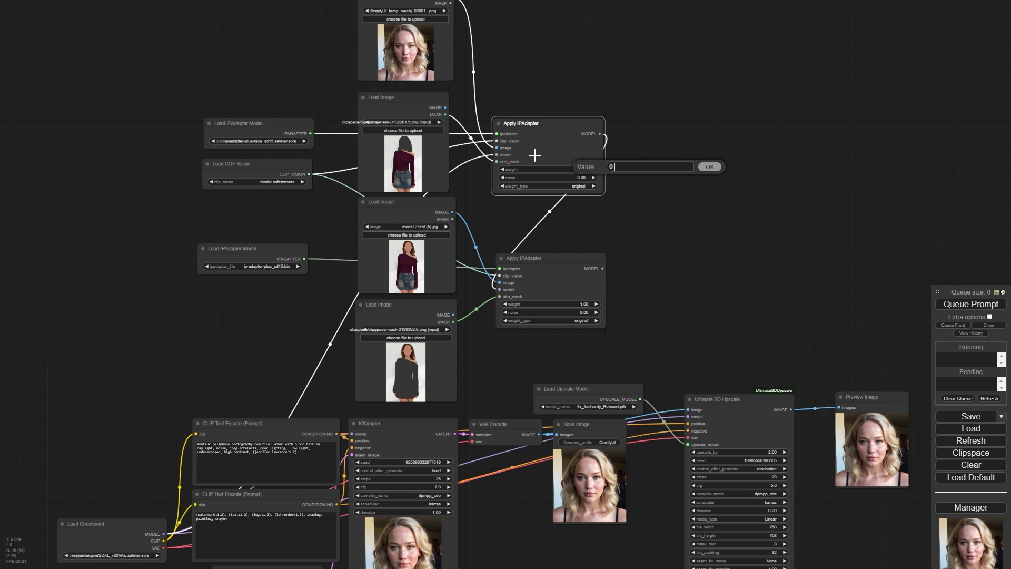
text(8)
key(Return)
scroll(624, 308, up, 4)
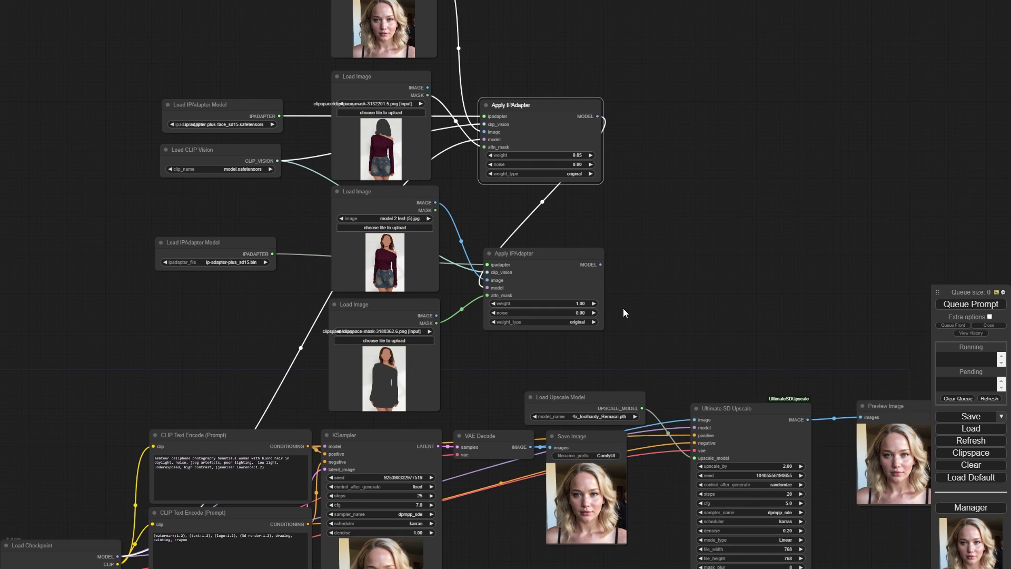
click(577, 302)
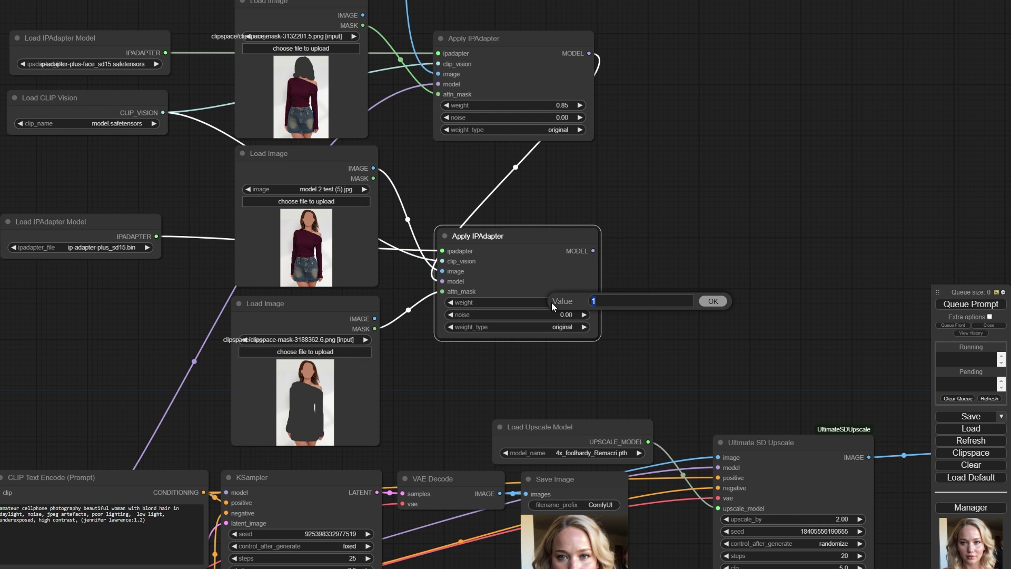
text(0.85)
key(Return)
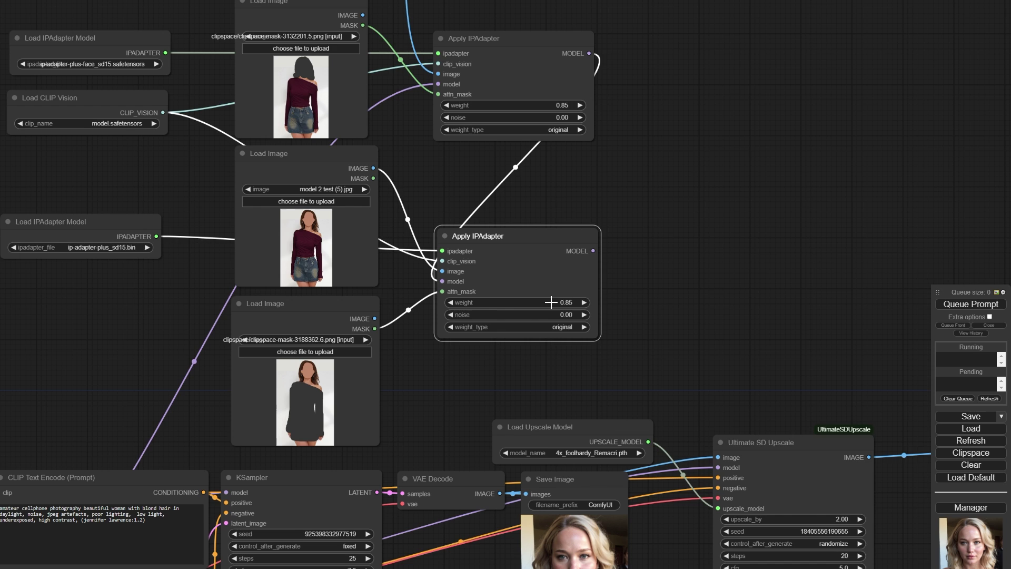
- Set the Load Checkpoint node to epicrealism_naturalSinRC1VAE.safetensors, enlarge the node and move it away from the prompt nodes
drag(415, 339, 802, 87)
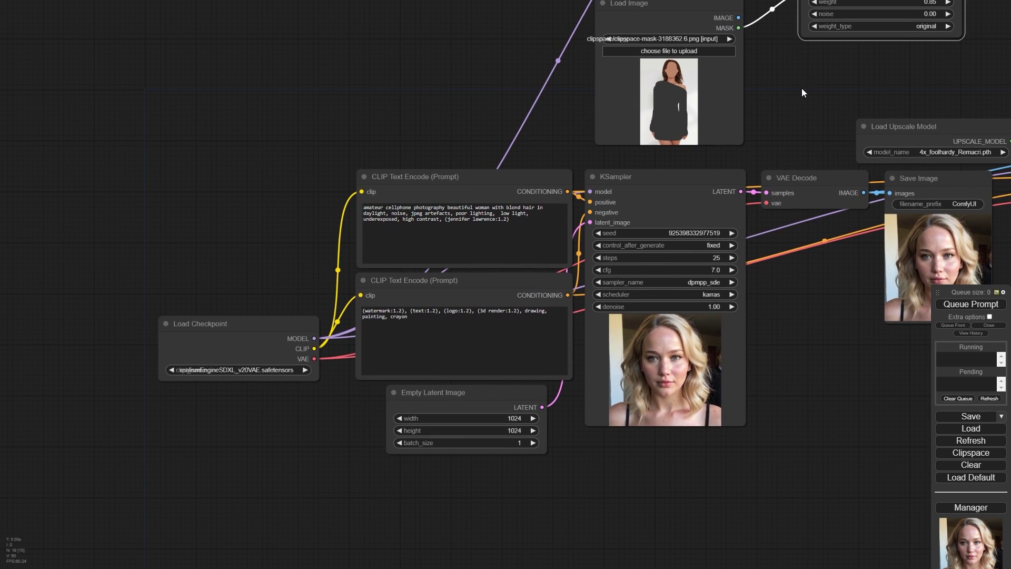
click(252, 371)
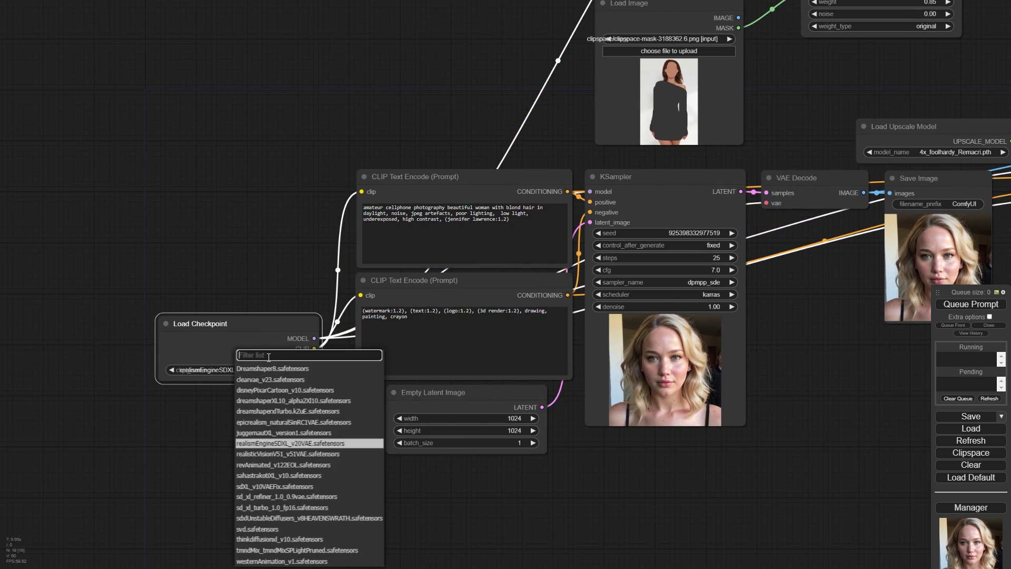
click(265, 422)
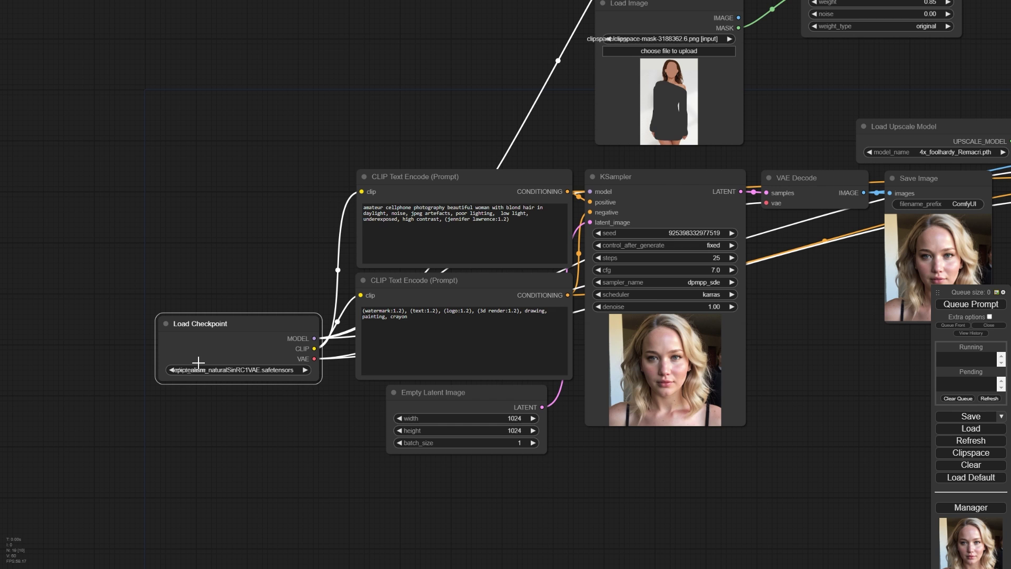
drag(317, 379, 358, 398)
drag(290, 336, 241, 315)
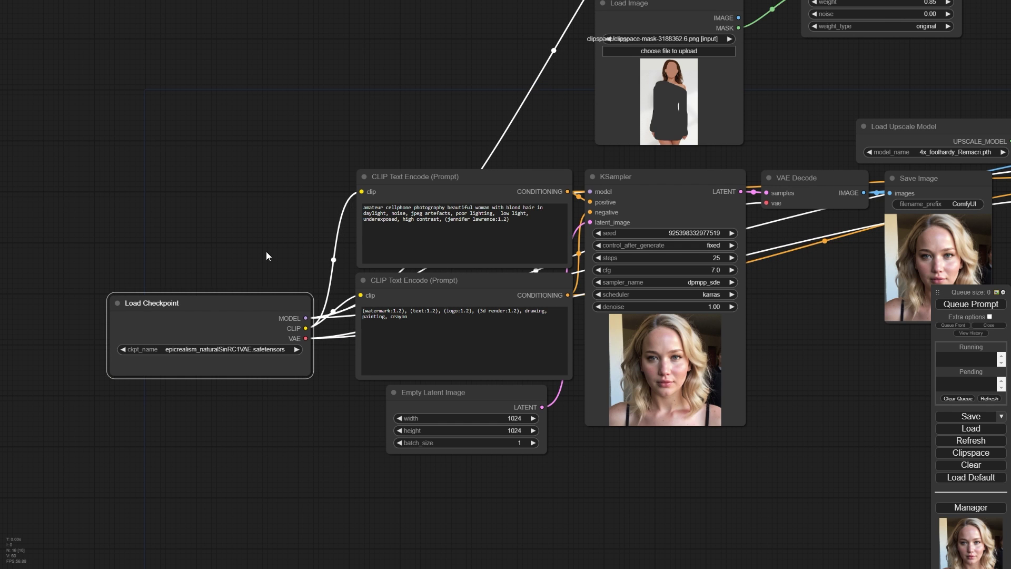
- Add a LoraLoader node above Load Checkpoint, feed it the checkpoint's MODEL and CLIP, and connect its CLIP output to both prompt nodes
double_click(184, 199)
text(lora)
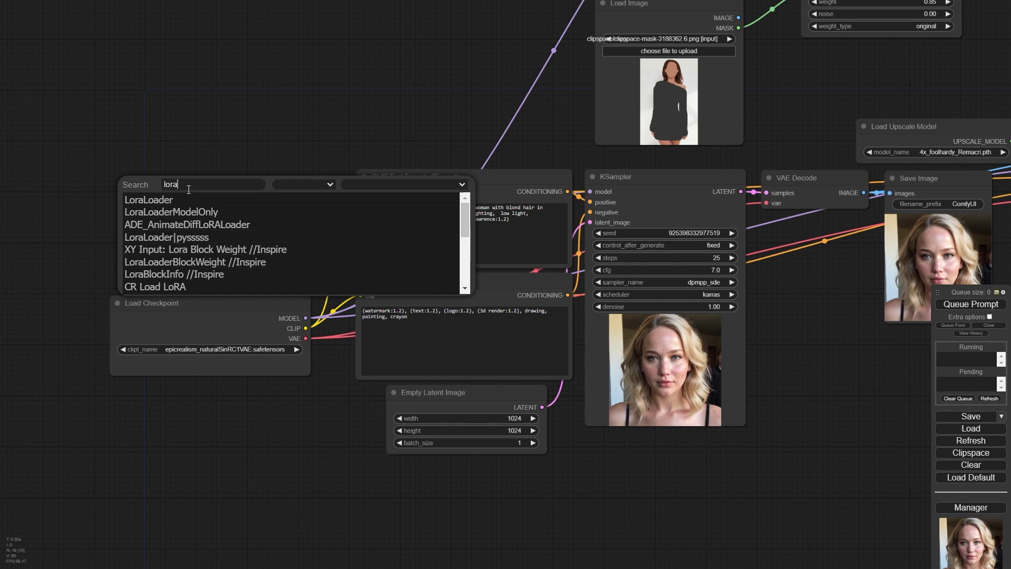
click(188, 199)
drag(244, 199, 179, 210)
drag(273, 224, 361, 192)
drag(273, 223, 360, 295)
mouse_move(306, 318)
mouse_down()
mouse_move(123, 214)
mouse_move(306, 329)
mouse_up()
- Set the Load LoRA node's lora_name to epiCRealismHelper.safetensors
click(198, 235)
text(help)
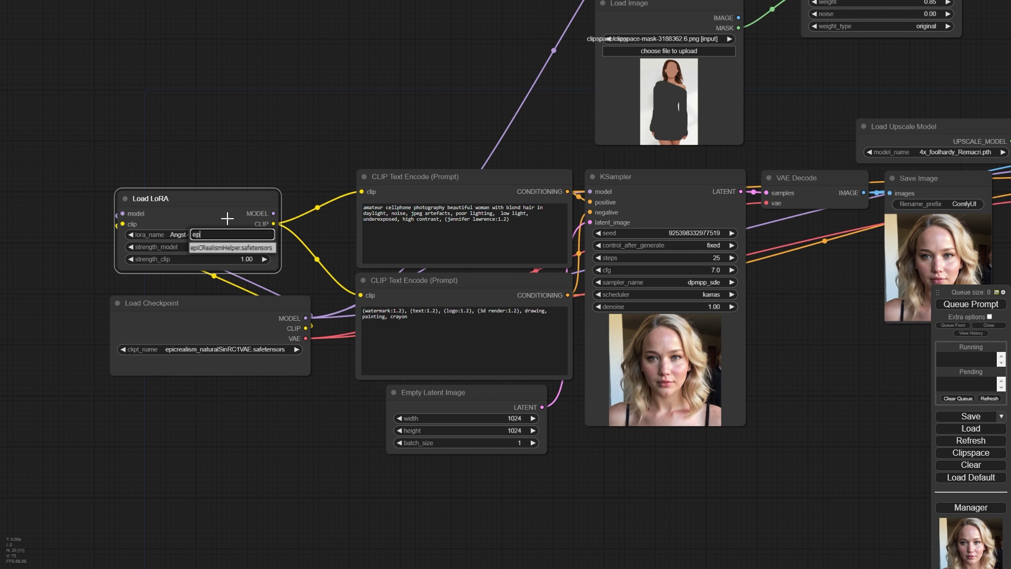
click(226, 248)
- Connect the Load LoRA MODEL output to the upper Apply IPAdapter, and the lower Apply IPAdapter's MODEL output to the KSampler
scroll(332, 128, down, 3)
drag(327, 144, 188, 340)
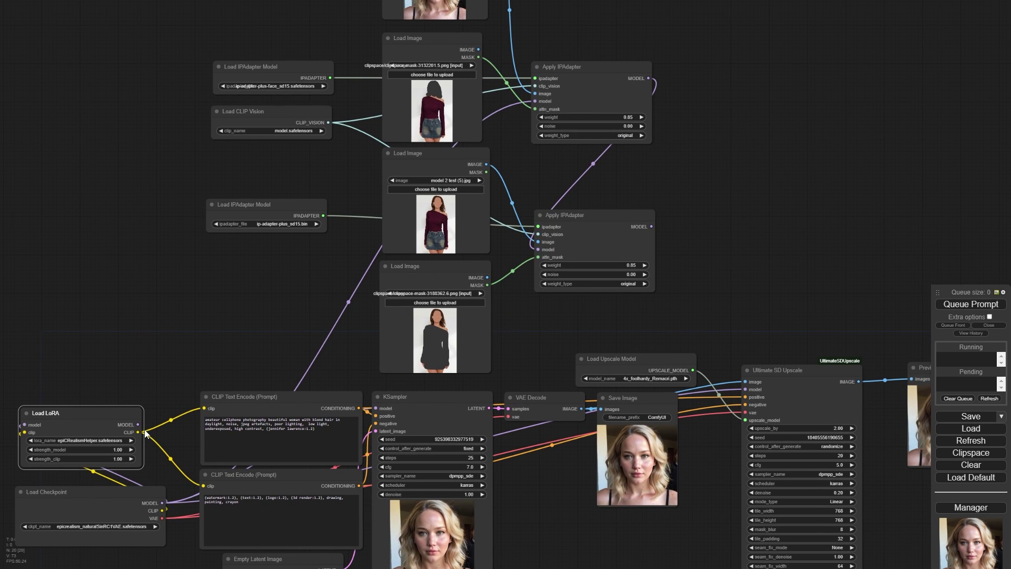
drag(138, 424, 536, 101)
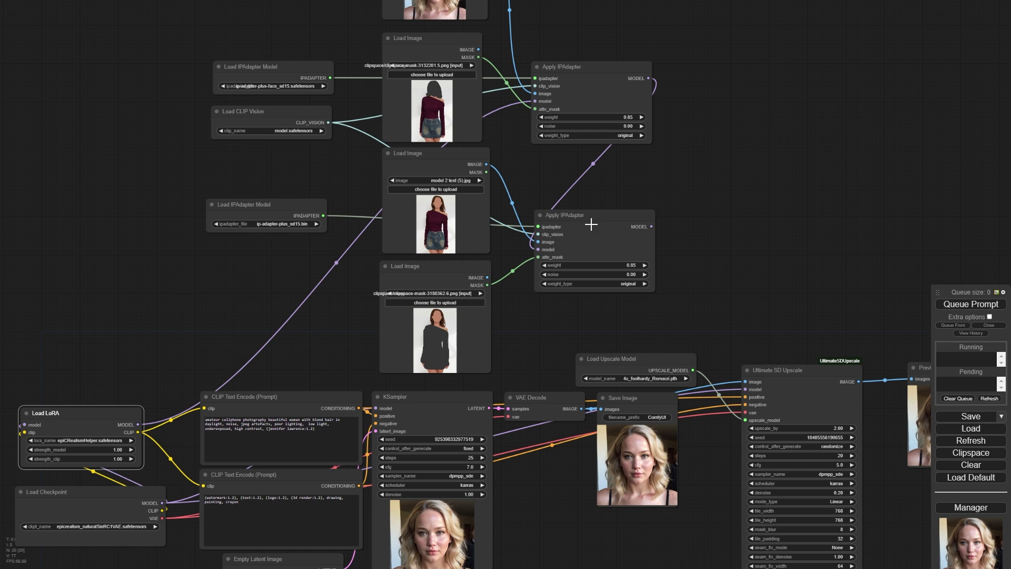
drag(617, 209, 393, 304)
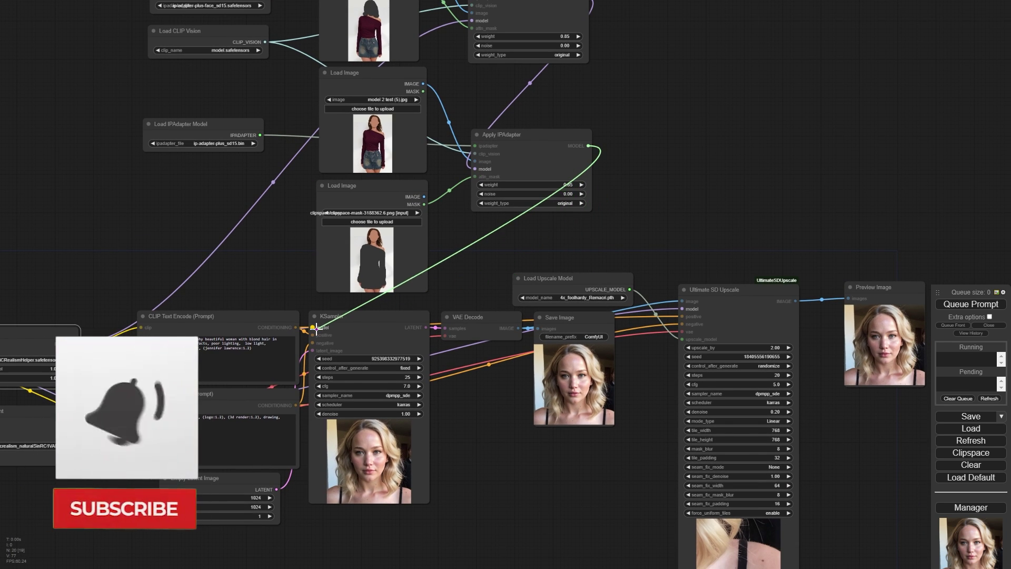
- Colour the positive CLIP Text Encode node green and the negative one red
drag(241, 319, 450, 262)
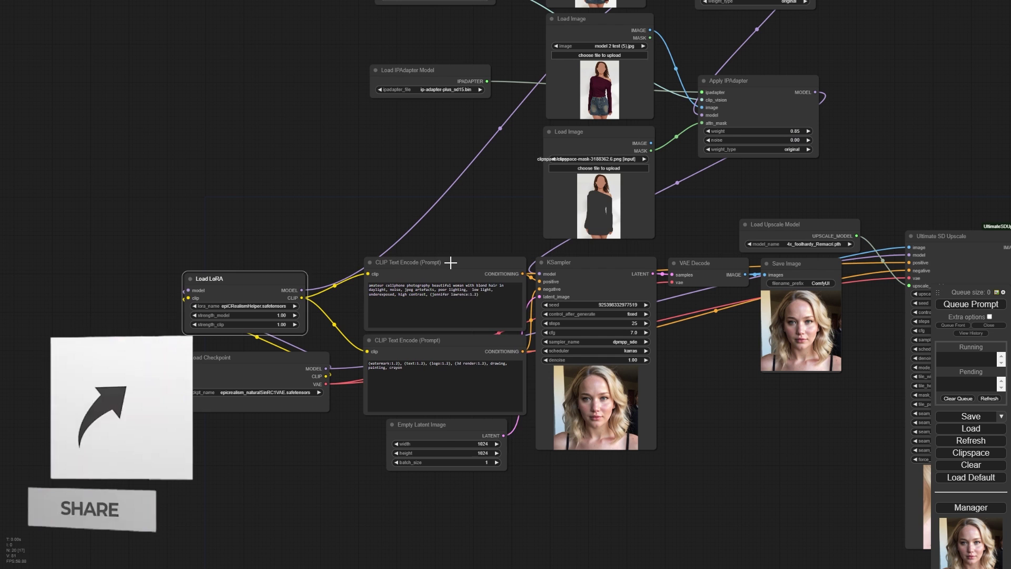
right_click(451, 262)
click(491, 366)
click(546, 397)
right_click(451, 342)
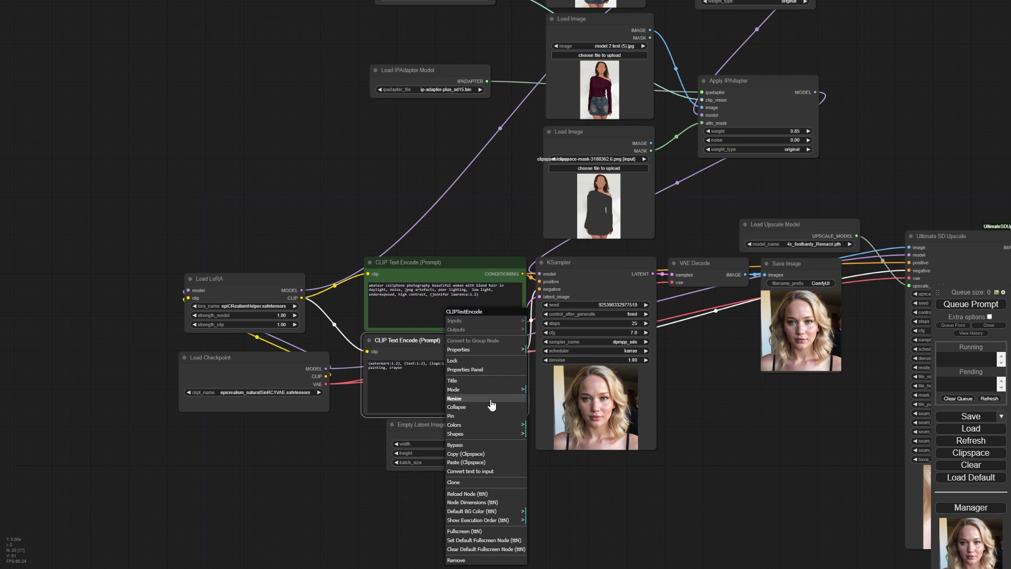
click(457, 424)
click(548, 437)
- Set the Empty Latent Image to width 512 and height 768, and place the node just below the negative prompt
drag(287, 474, 226, 421)
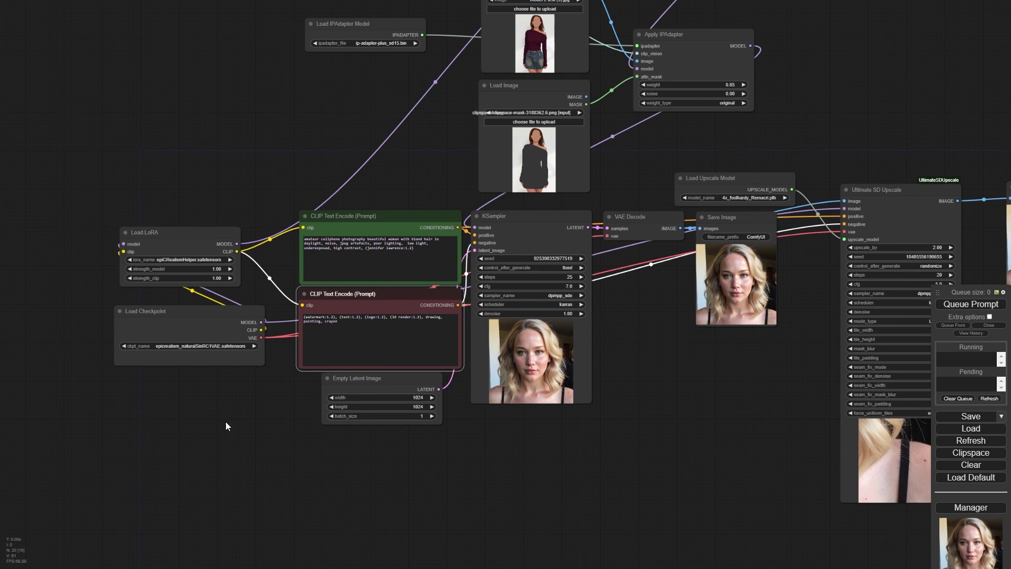
drag(366, 409, 383, 377)
drag(434, 350, 427, 365)
click(431, 380)
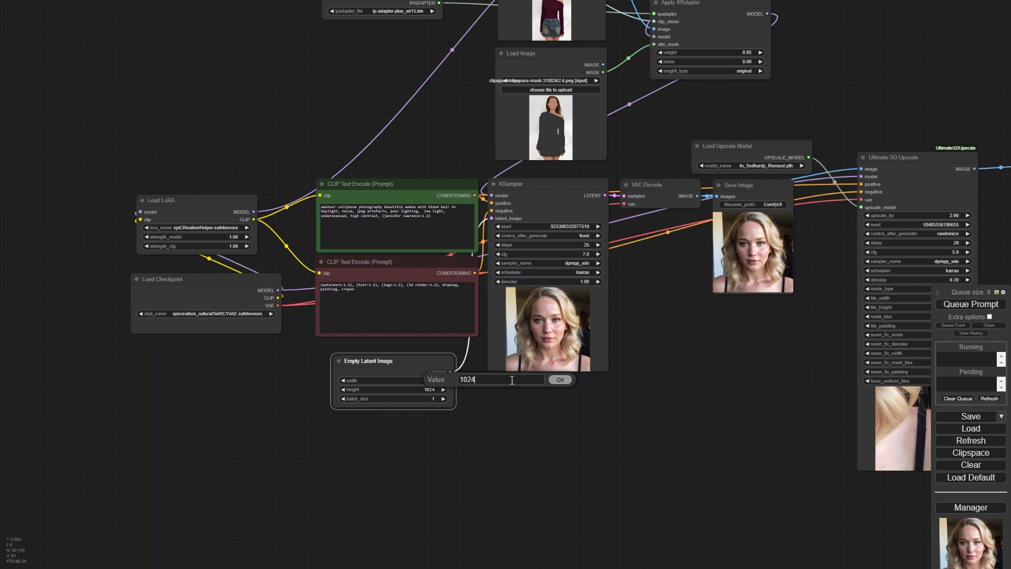
text(512)
key(Return)
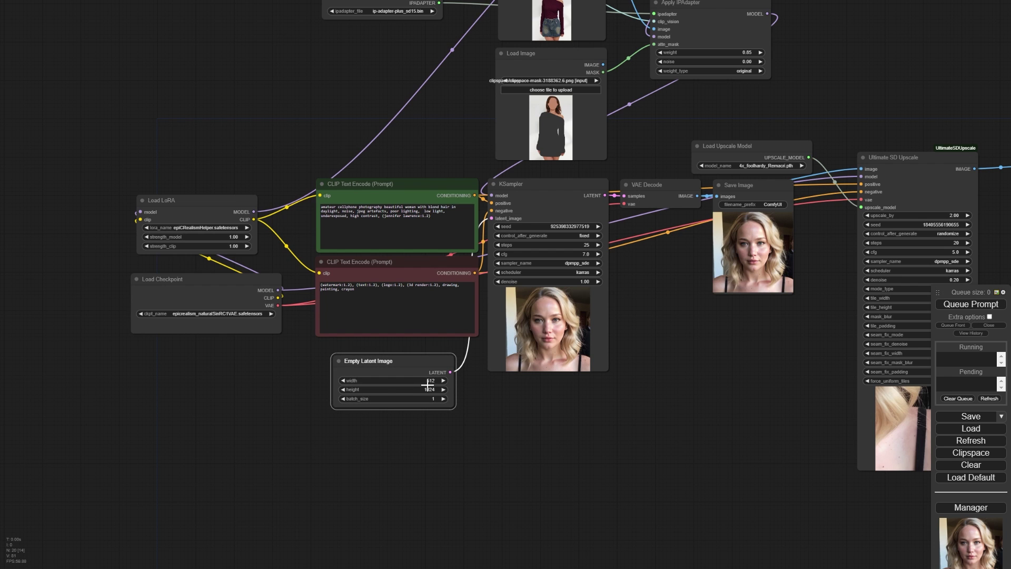
click(432, 390)
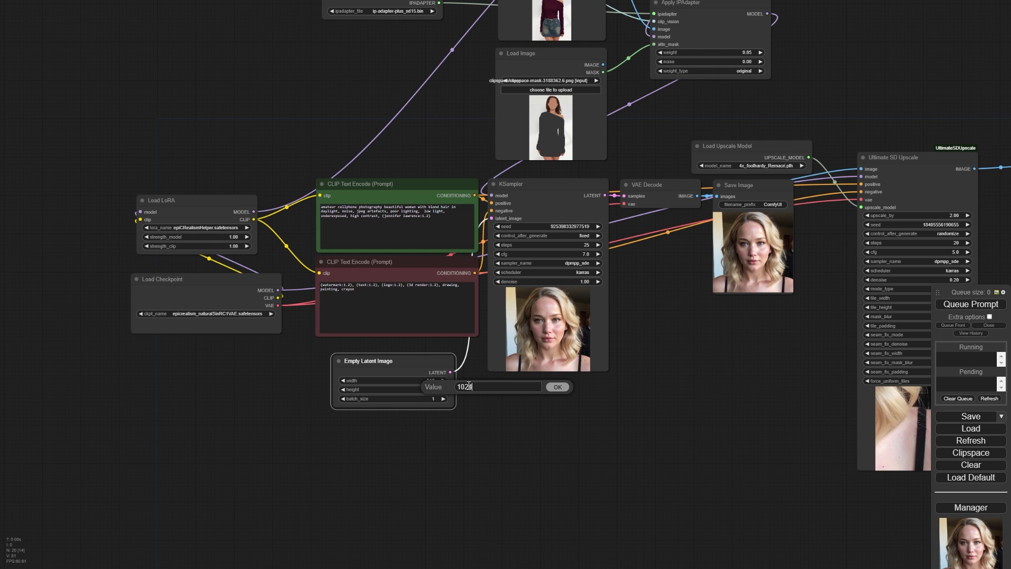
key(ctrl+a)
text(768)
key(Return)
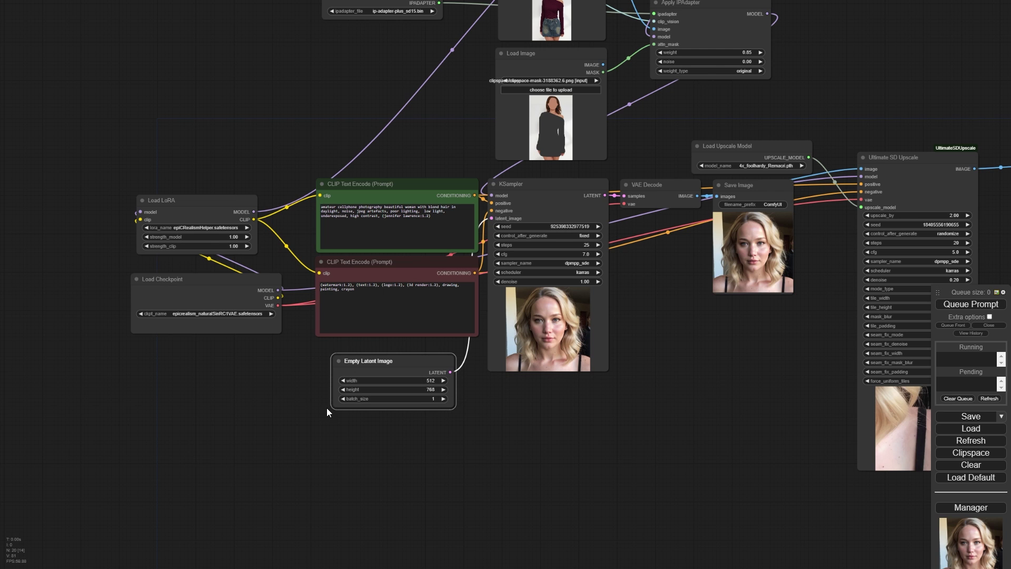
drag(375, 407, 377, 395)
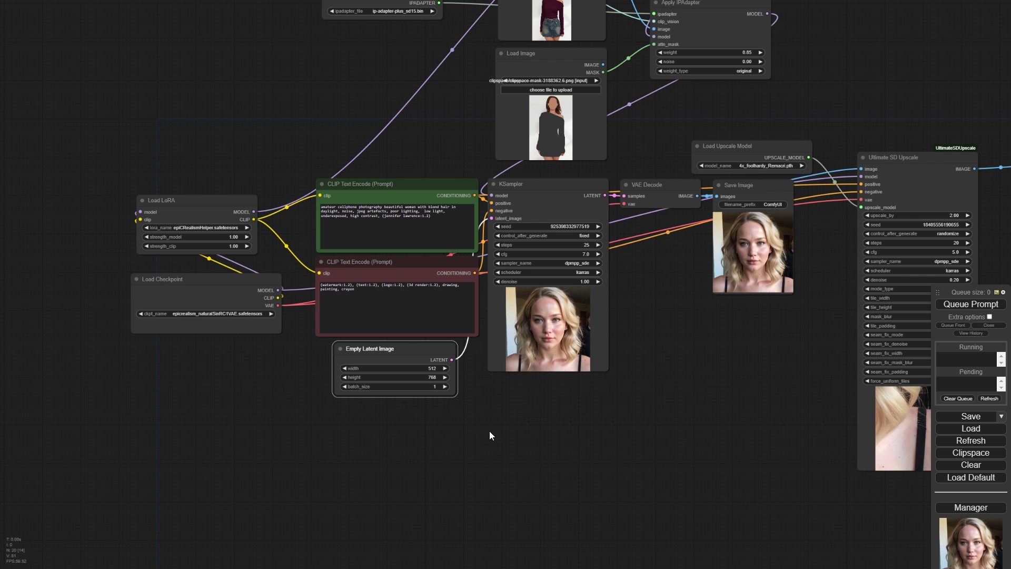
- Add a ControlNetApplyAdvanced node and place it below the Empty Latent Image node
drag(490, 435, 522, 368)
double_click(260, 356)
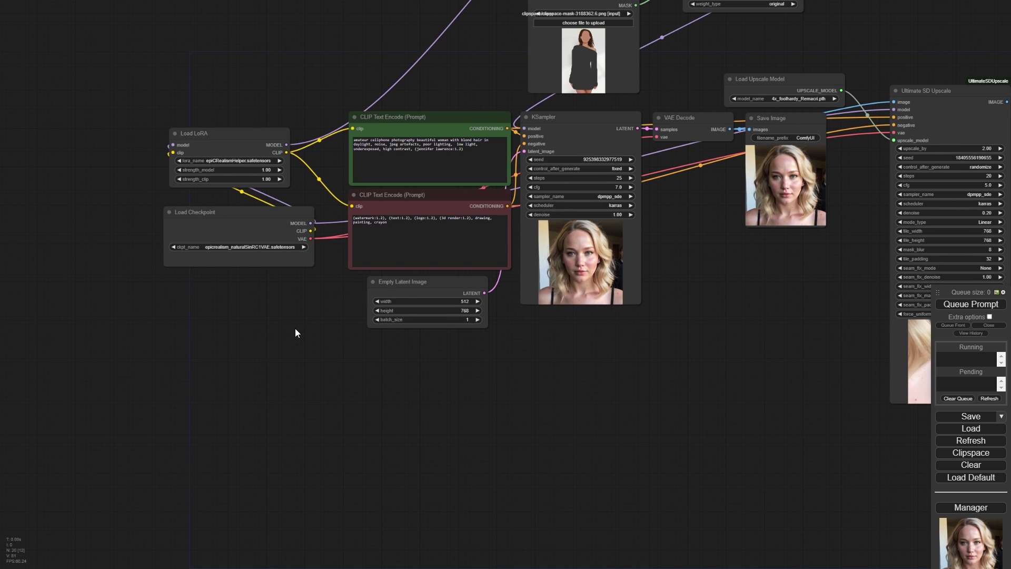
double_click(295, 329)
text(contr)
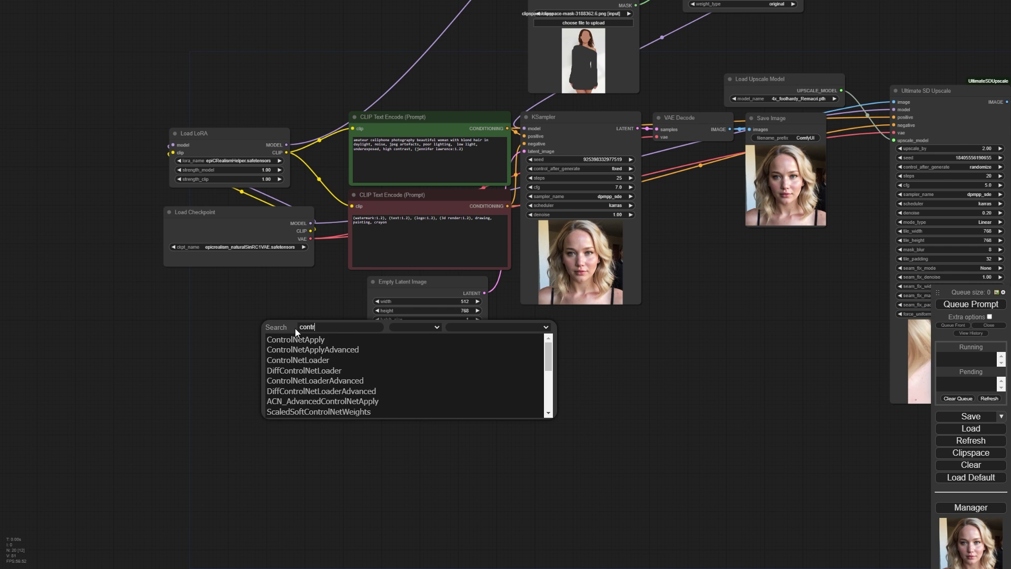
text(ol)
click(322, 349)
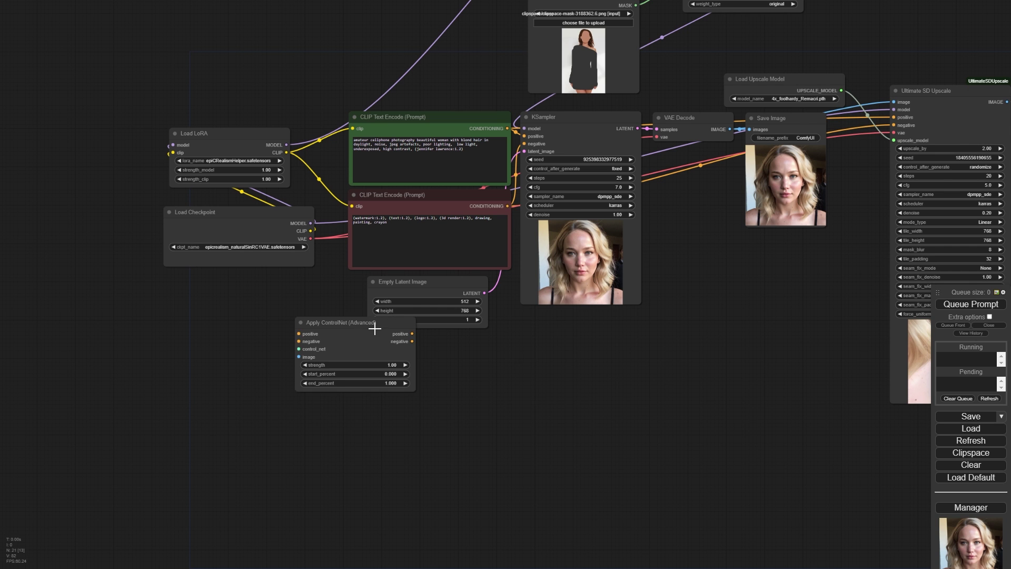
drag(443, 356, 448, 355)
mouse_move(312, 387)
mouse_down()
mouse_move(317, 369)
mouse_move(315, 392)
mouse_up()
scroll(375, 347, up, 3)
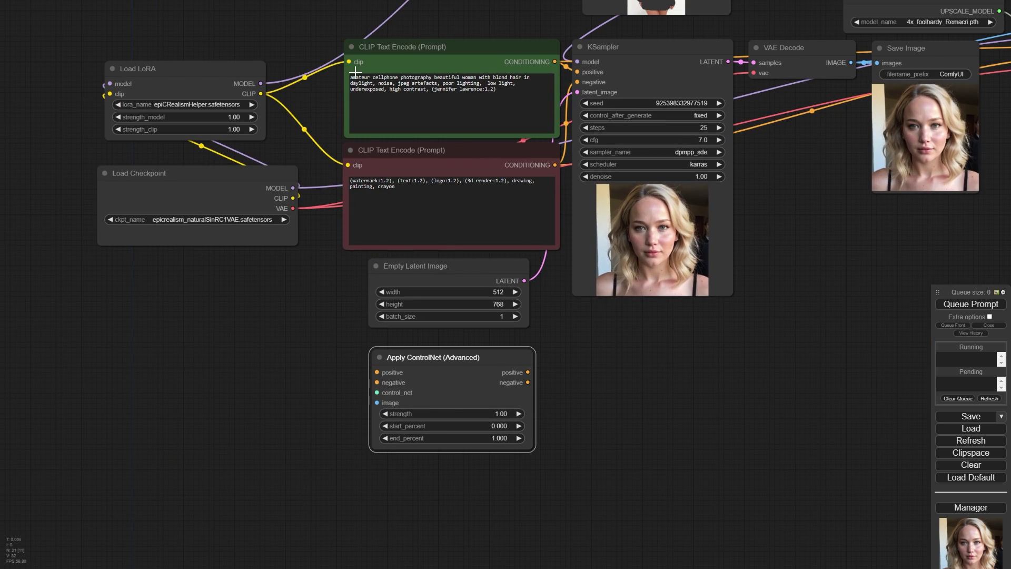
- Route both prompts' CONDITIONING through Apply ControlNet (Advanced) into the KSampler's positive and negative inputs
drag(553, 62, 377, 372)
drag(554, 164, 377, 383)
drag(527, 373, 578, 83)
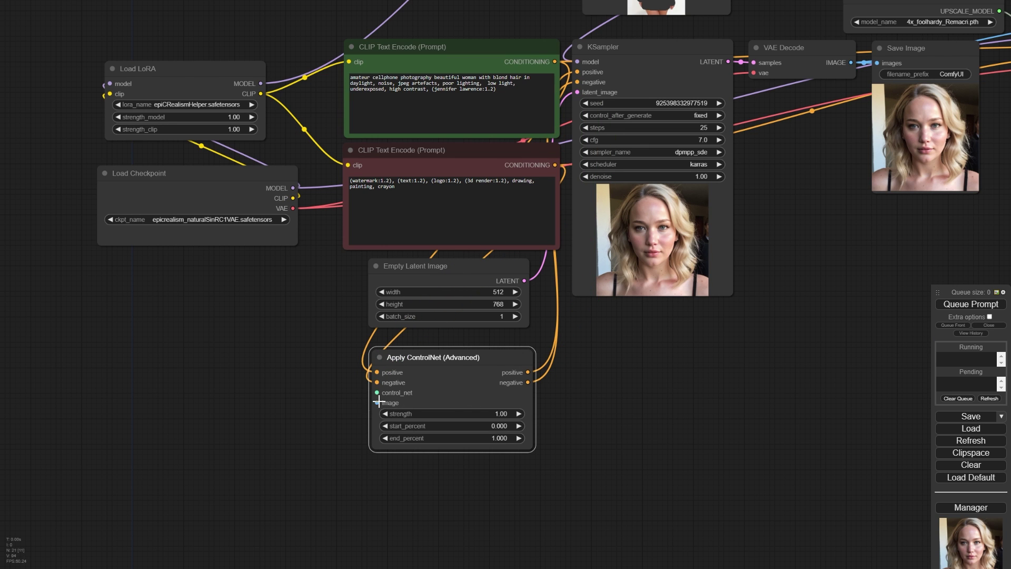
- Add a ControlNetLoader feeding Apply ControlNet, set it to control_v11p_sd15_openpose.pth, and place it below Load Checkpoint
drag(377, 393, 171, 296)
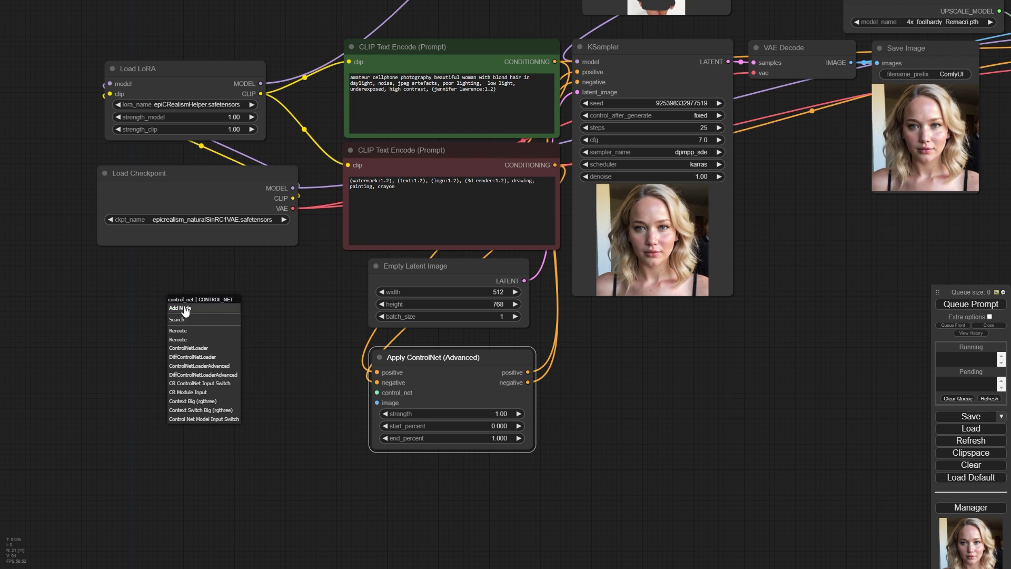
click(193, 349)
drag(243, 304, 196, 279)
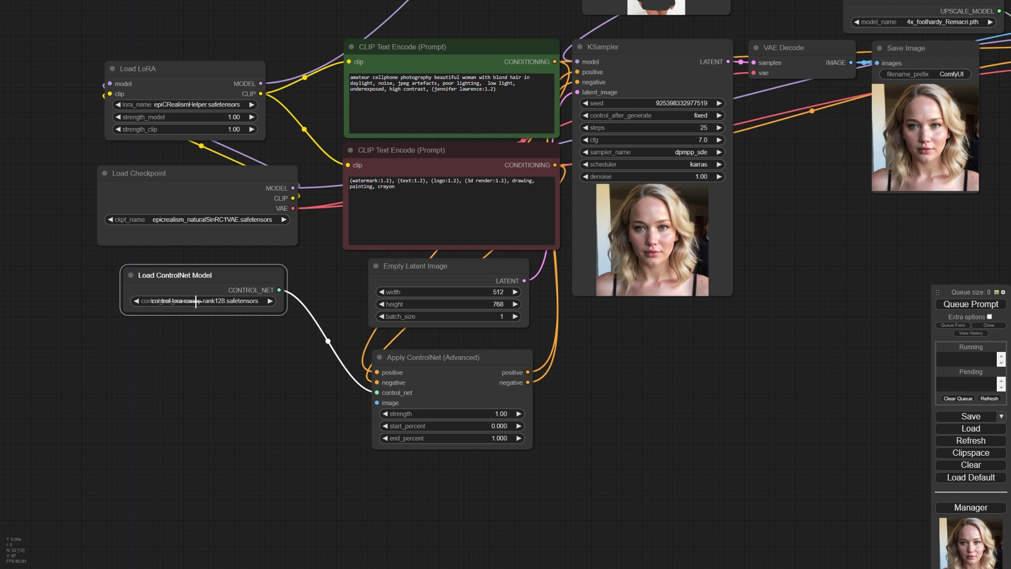
click(195, 302)
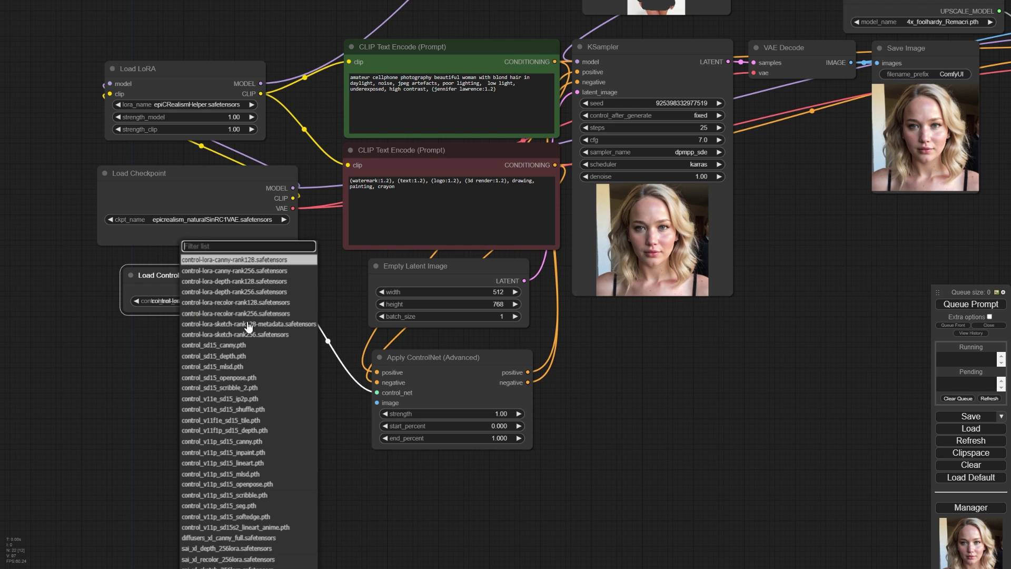
click(266, 484)
drag(246, 285, 238, 284)
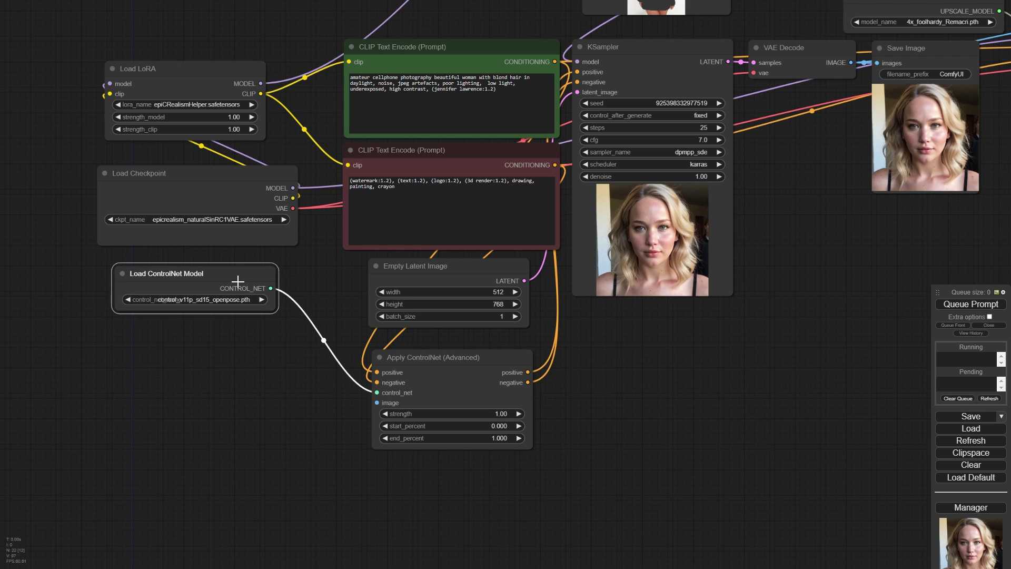
- Add a Load Image node with the pose skeleton for Apply ControlNet's image input, placed below Load ControlNet Model
drag(376, 404, 256, 402)
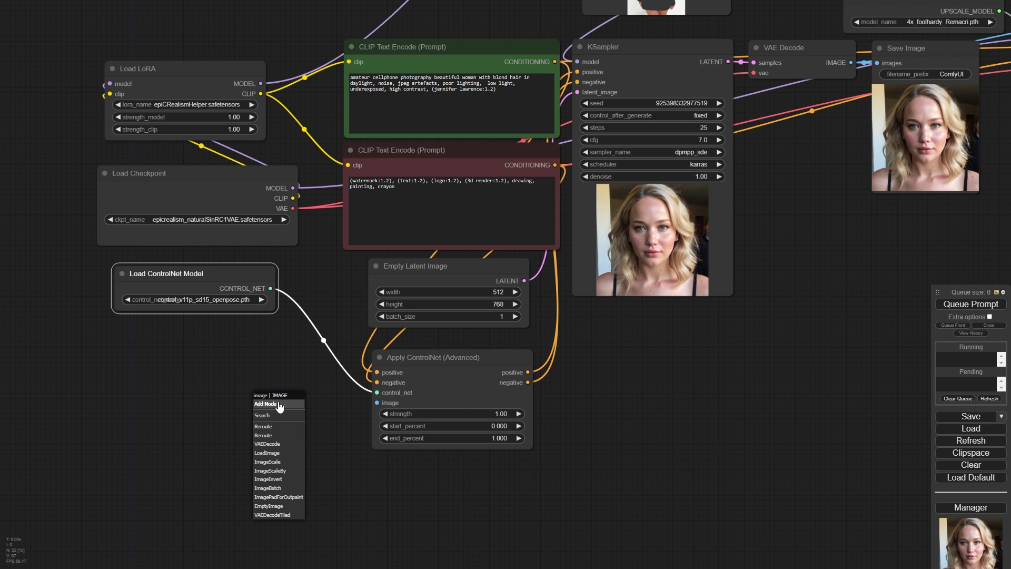
click(284, 460)
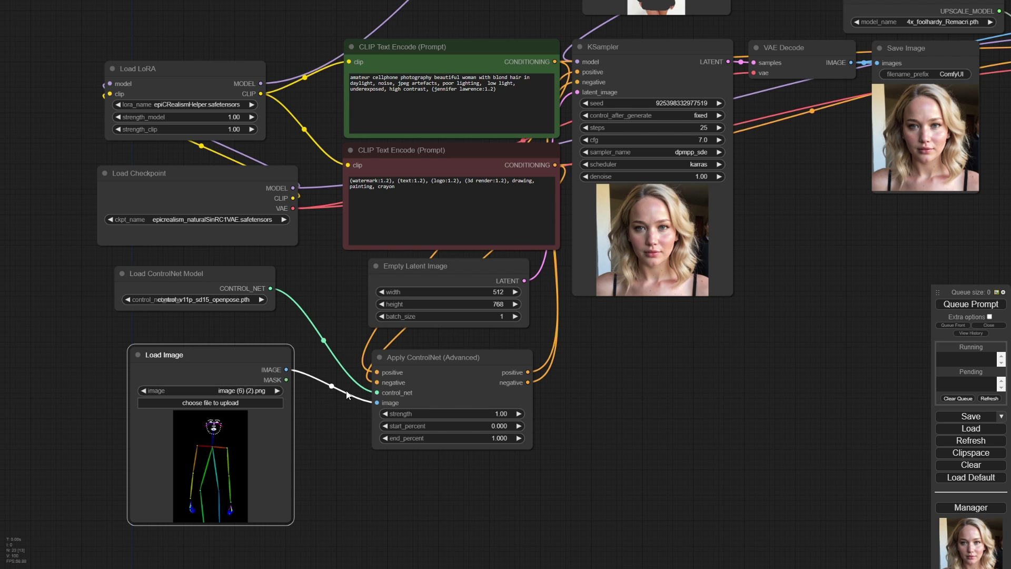
drag(232, 354, 224, 347)
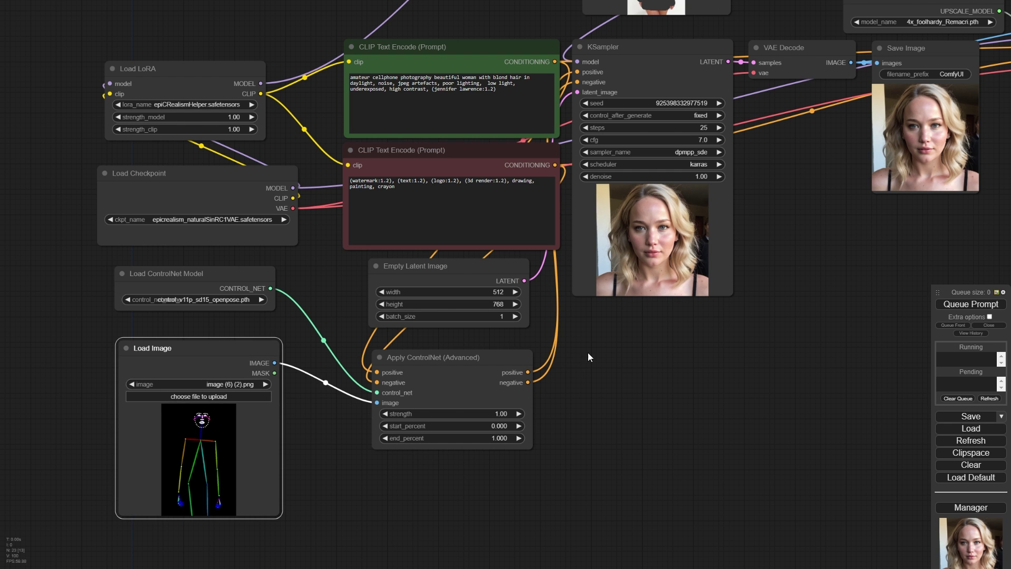
- Set the KSampler's seed to 300
drag(587, 353, 264, 473)
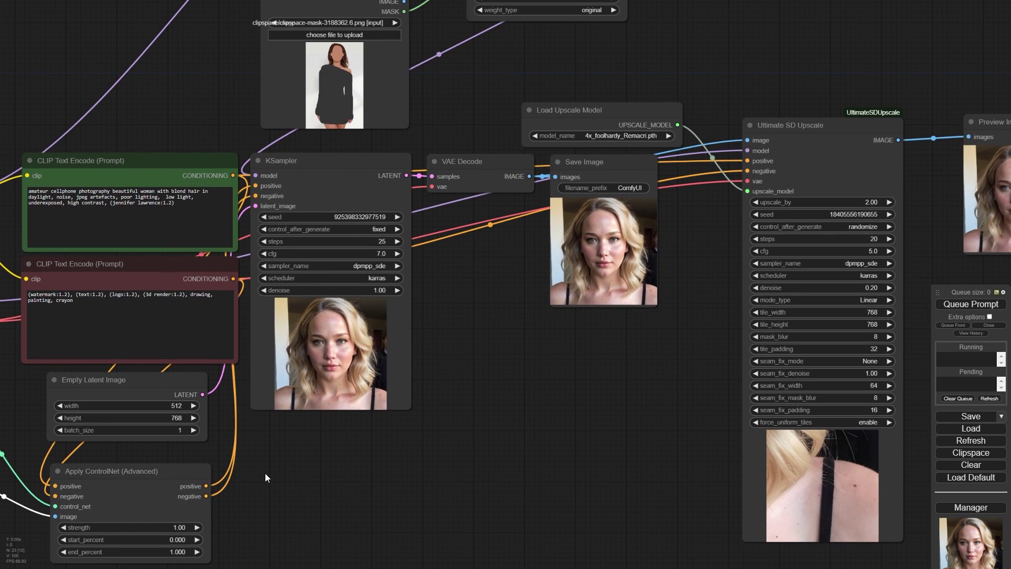
drag(471, 339, 503, 343)
click(409, 218)
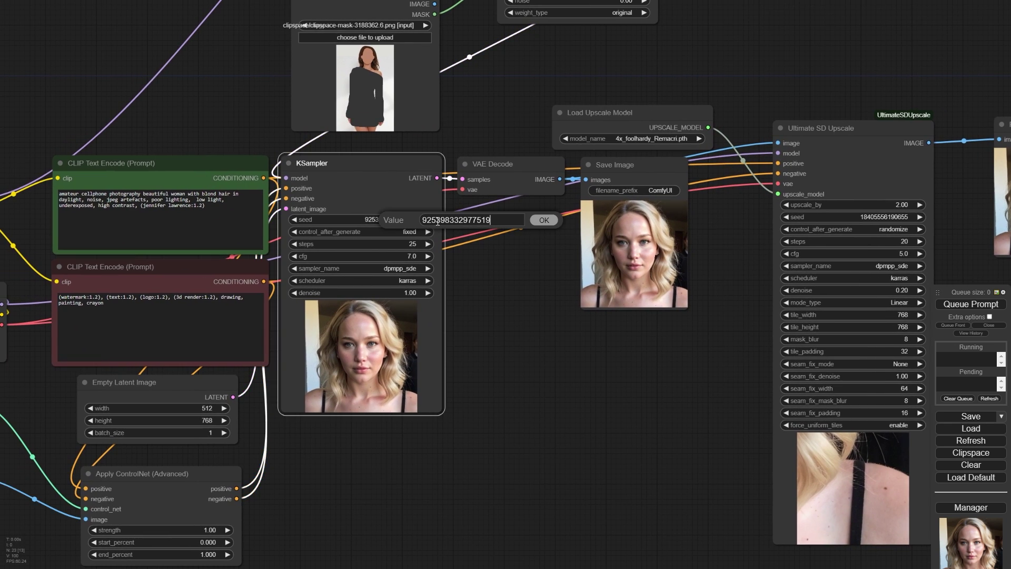
drag(491, 220, 285, 205)
key(BackSpace)
key(BackSpace)
key(BackSpace)
key(BackSpace)
text(300)
key(Return)
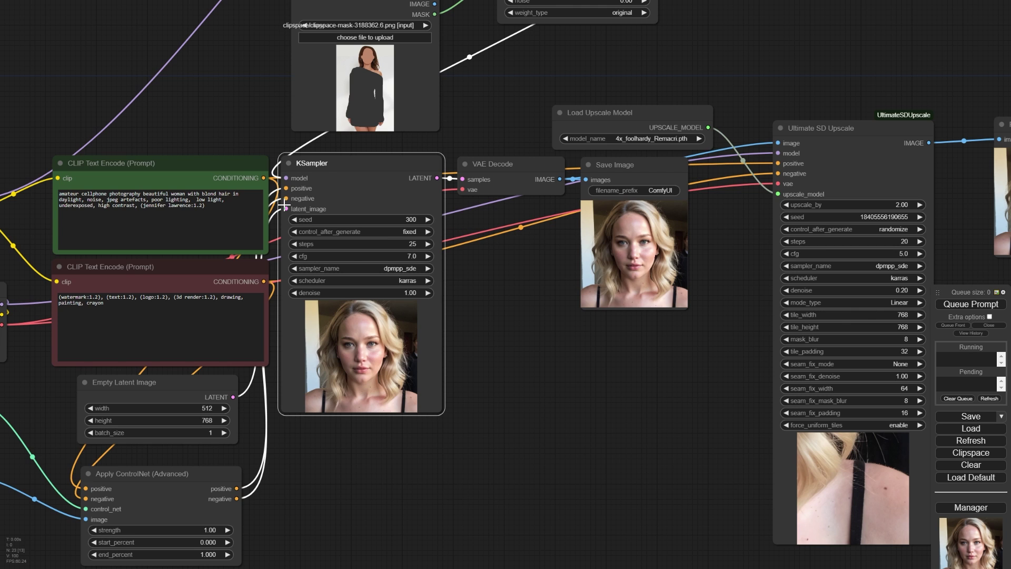
- Set the KSampler's steps to 30 and its denoise to 0.75
click(412, 244)
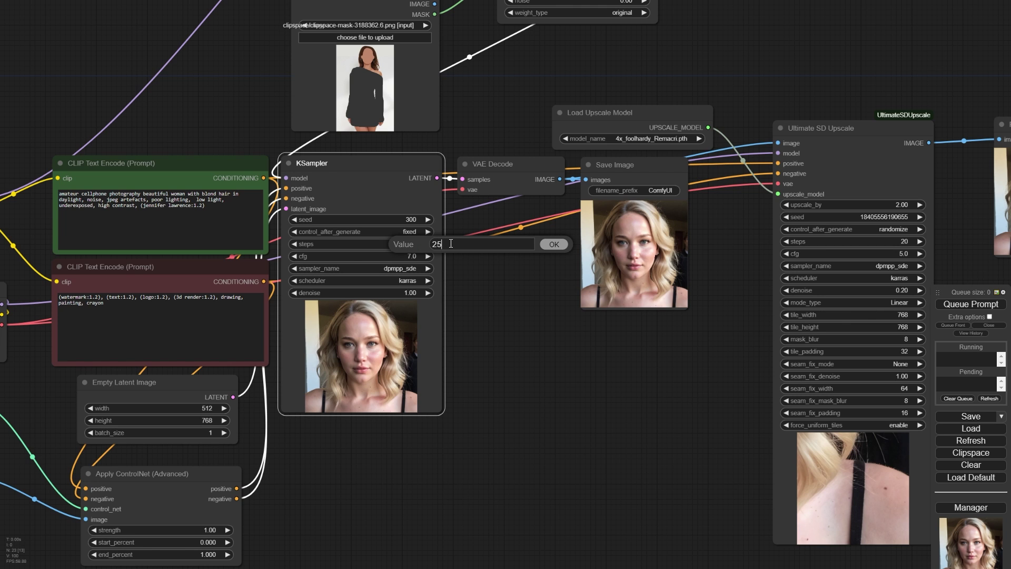
text(30)
key(Return)
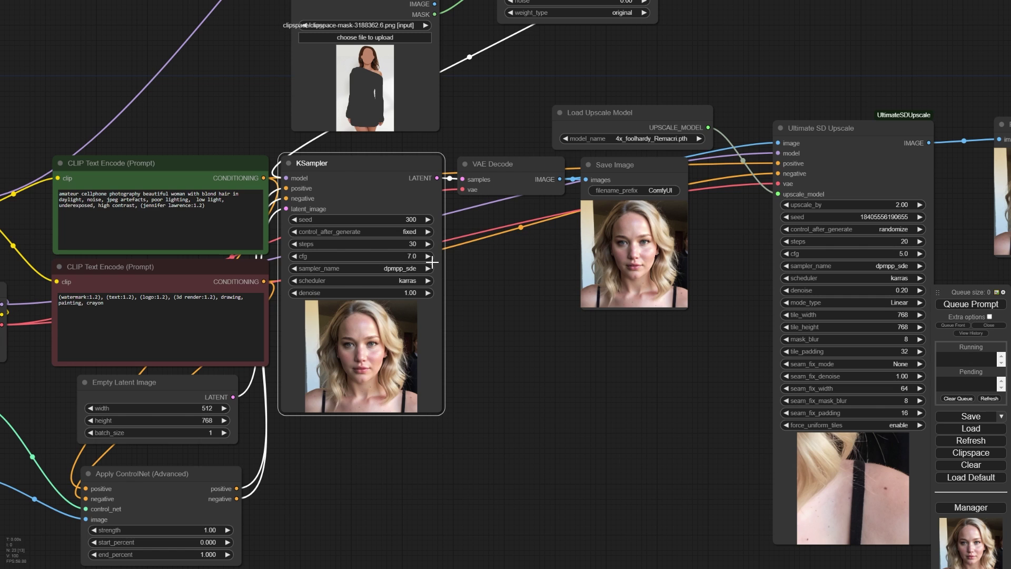
click(413, 293)
text(0.7)
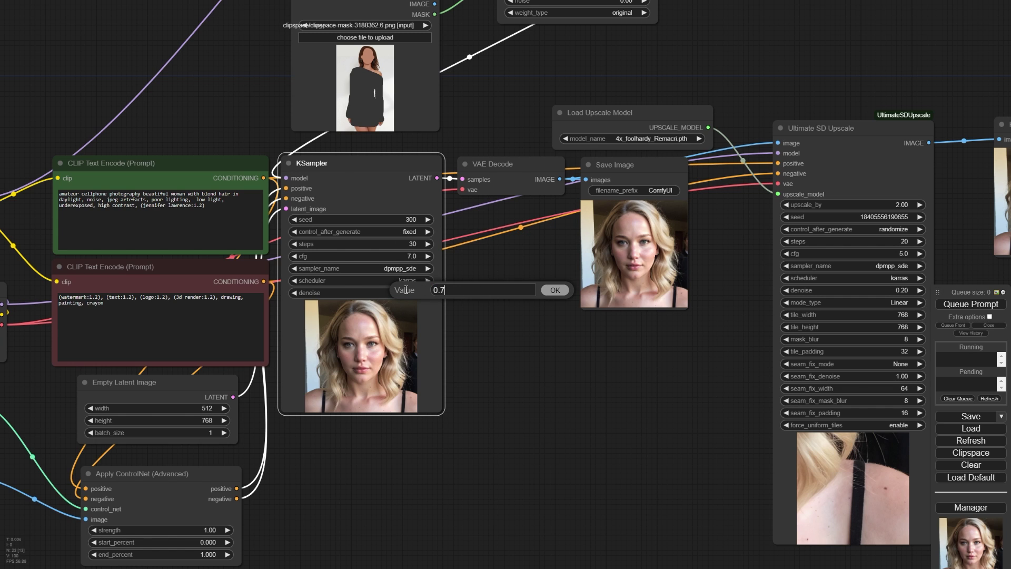
text(5)
key(Return)
- Move Load Upscale Model above Ultimate SD Upscale, and bypass those two nodes together with Preview Image
drag(479, 280, 198, 269)
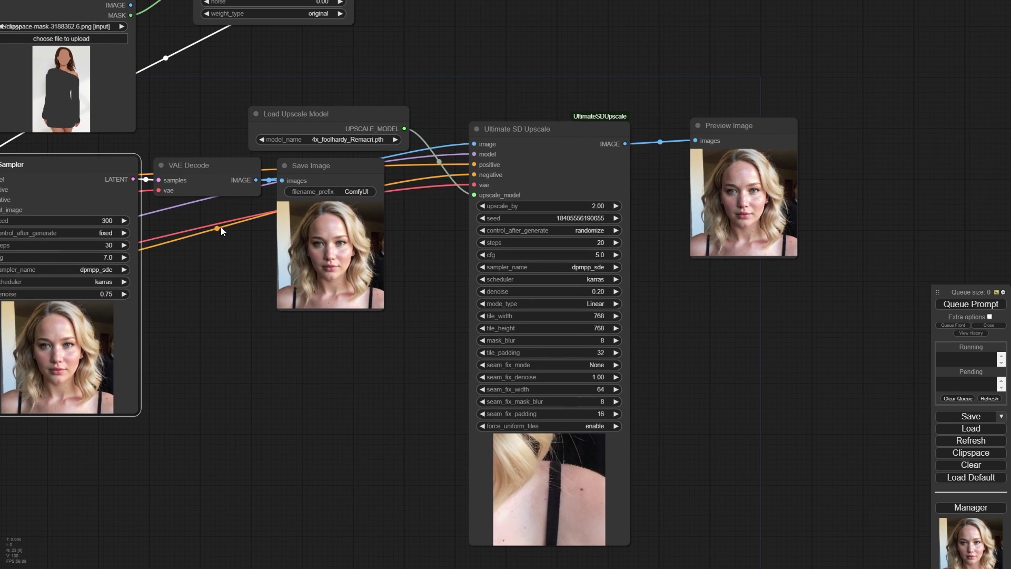
drag(345, 126, 567, 73)
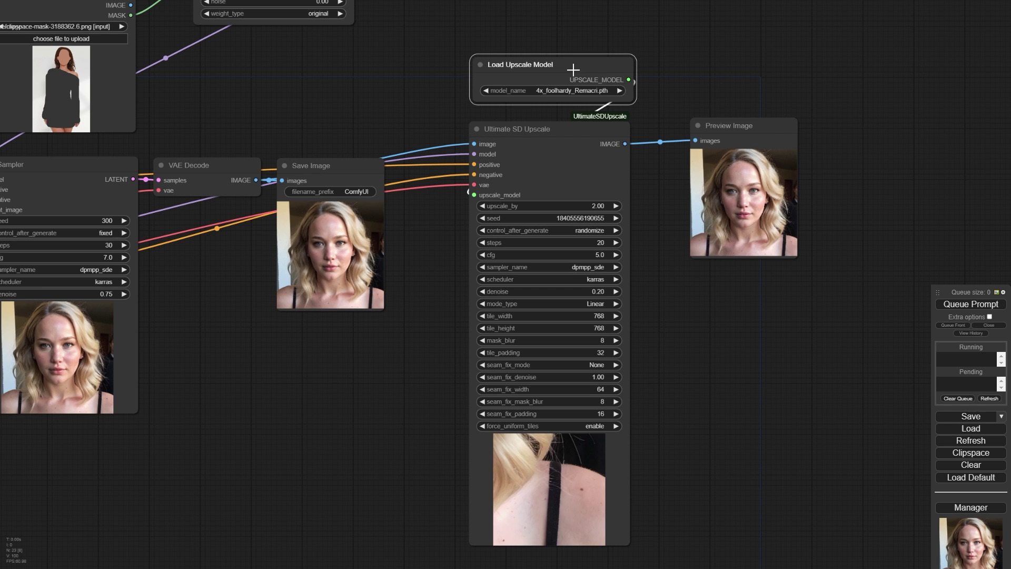
shift+click(548, 129)
shift+click(707, 126)
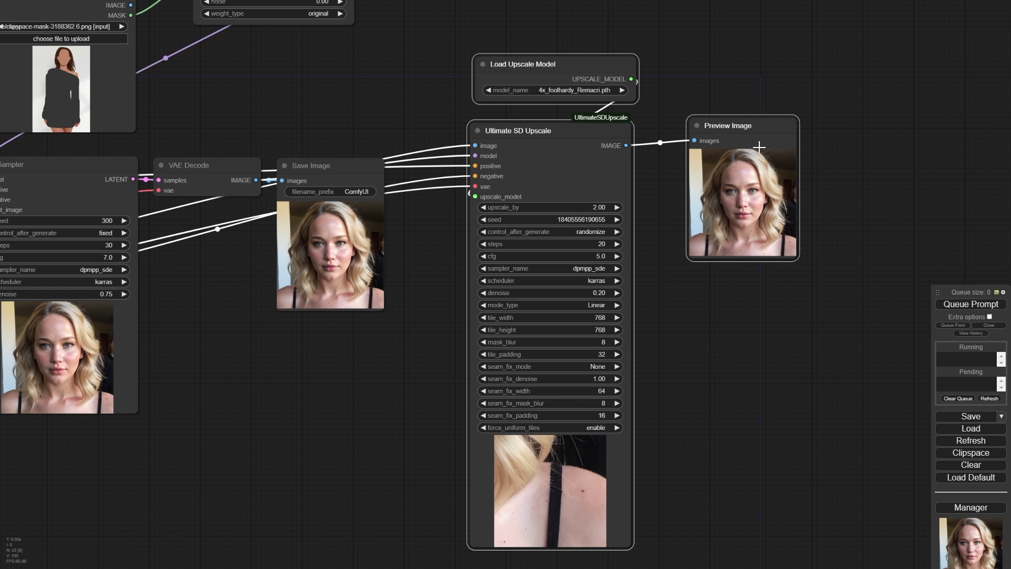
key(ctrl+b)
- Queue the prompt to generate the image with the upscale nodes bypassed
drag(359, 354, 717, 311)
scroll(592, 387, down, 8)
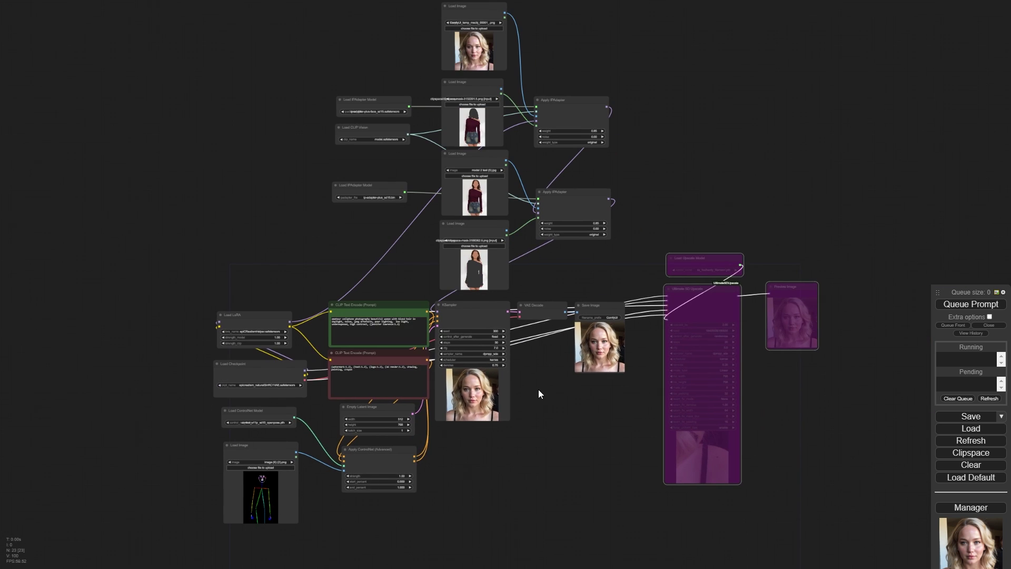
click(970, 304)
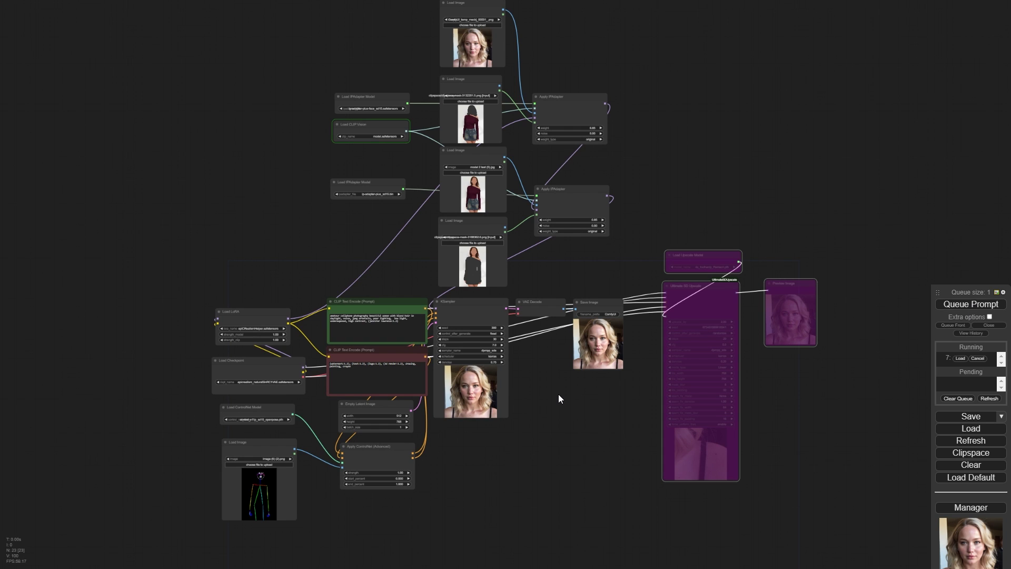
- Enlarge the Save Image node and examine the generated image closely
drag(622, 368, 652, 423)
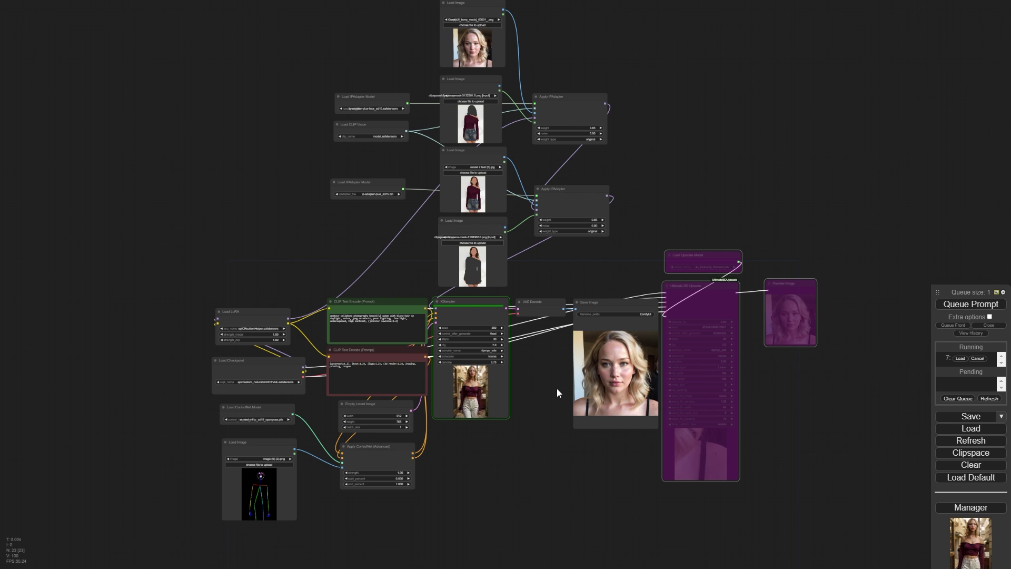
scroll(627, 340, up, 8)
scroll(638, 328, up, 5)
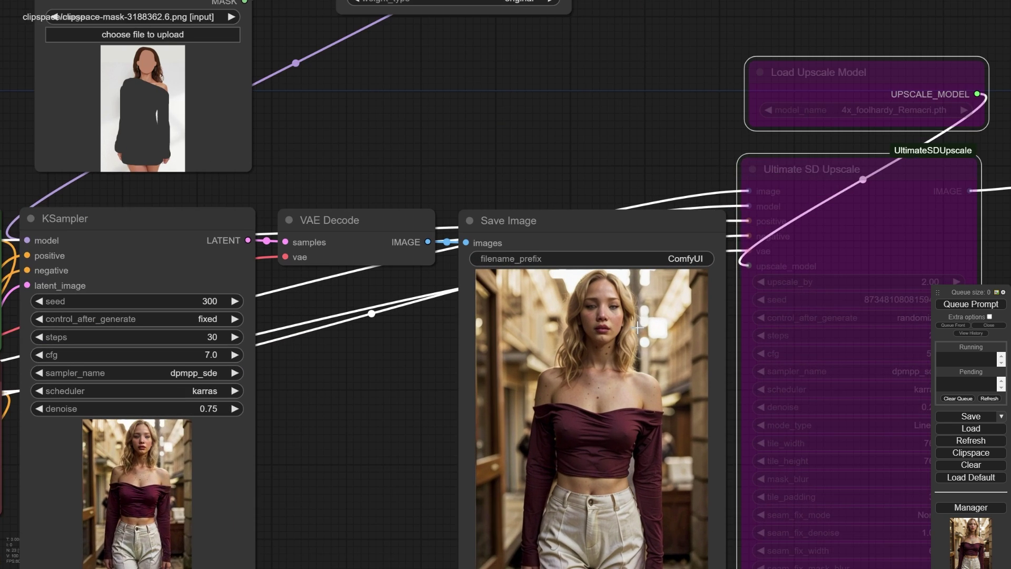
drag(376, 426, 374, 338)
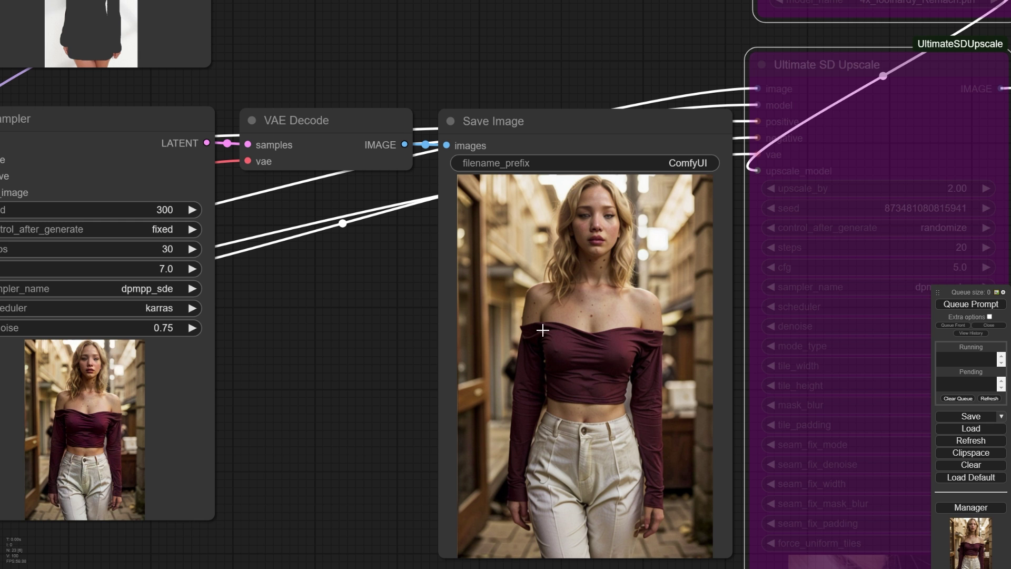
drag(327, 383, 355, 326)
scroll(418, 358, down, 7)
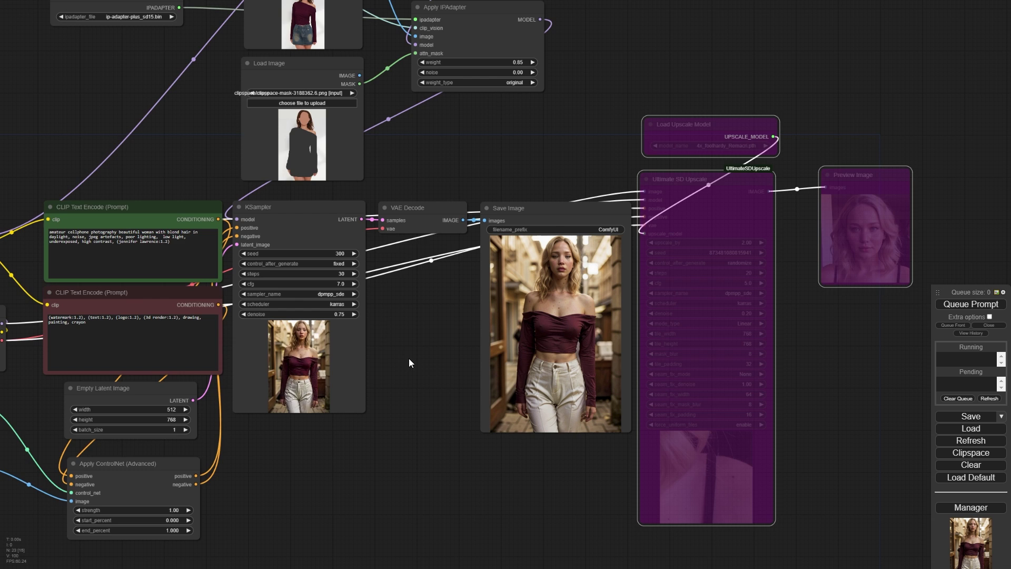
drag(410, 362, 591, 407)
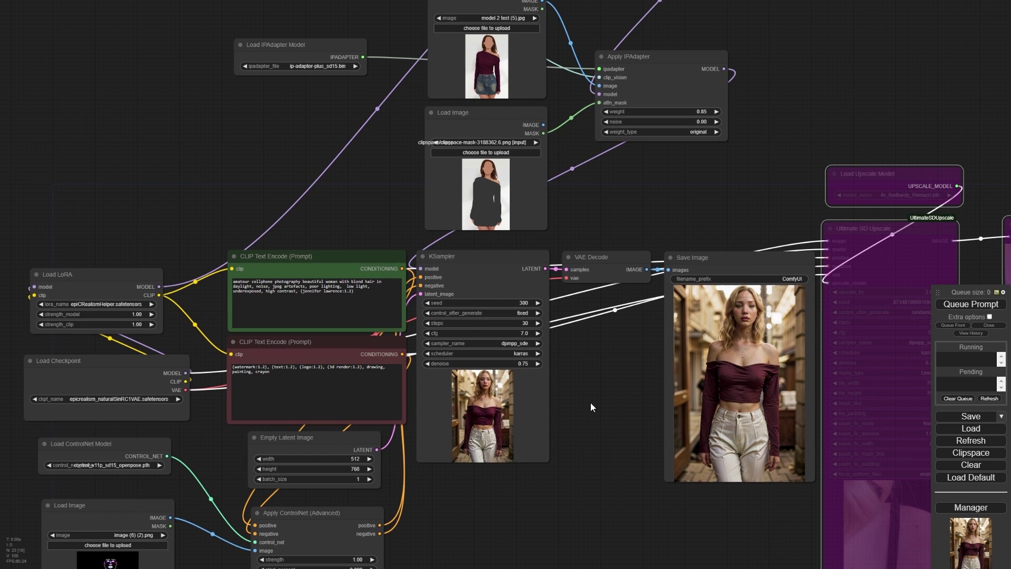
- Replace the positive prompt with "woman, standing, wearing (red long-sleeve tshirt), (denim skirt), white background"
scroll(297, 226, up, 4)
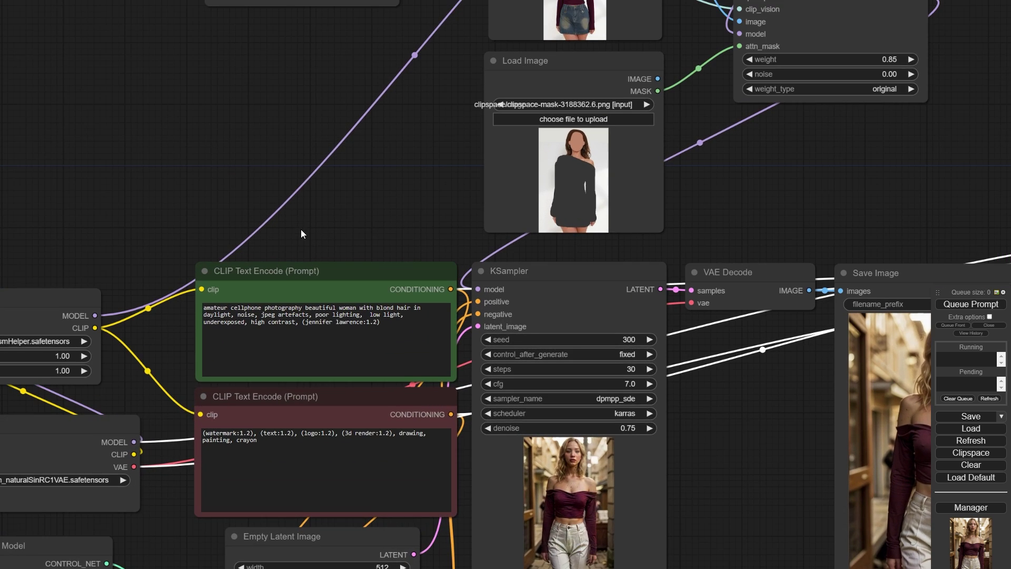
click(423, 292)
key(ctrl+a)
text(woman)
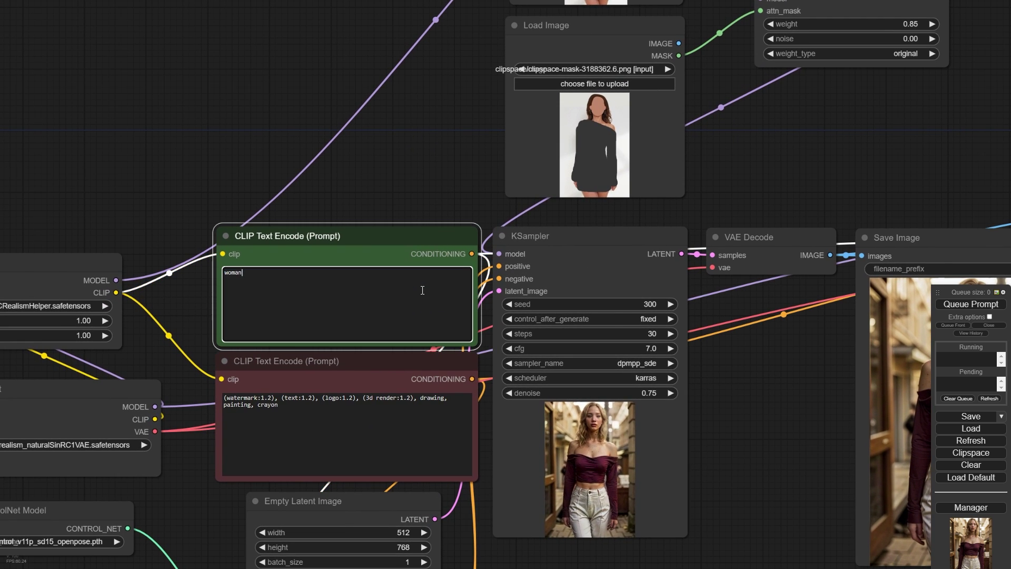
text(, standing, wearing (red long-sleeve tshirt), (denim skirt)
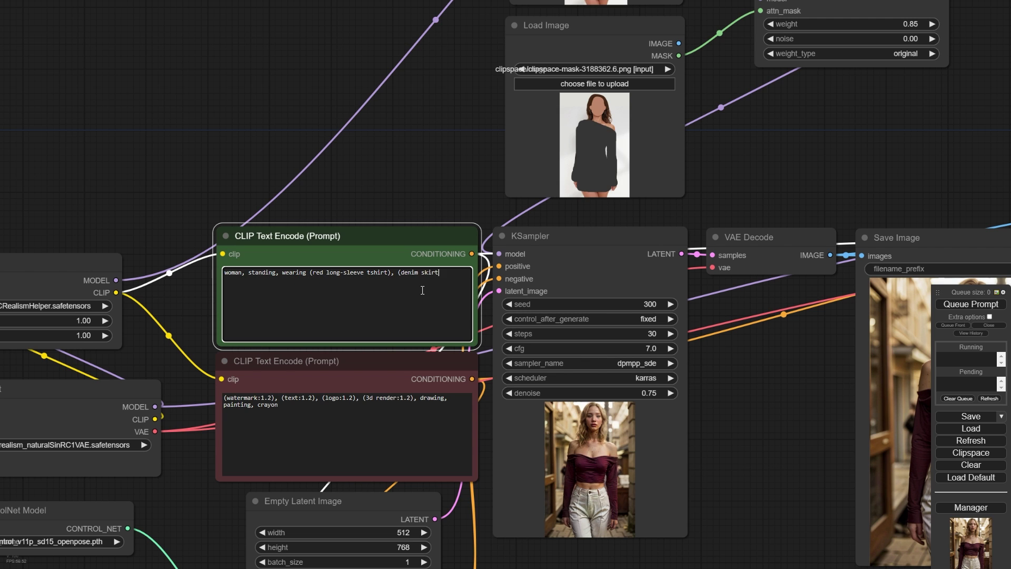
drag(782, 416, 591, 347)
click(258, 223)
text(, white background)
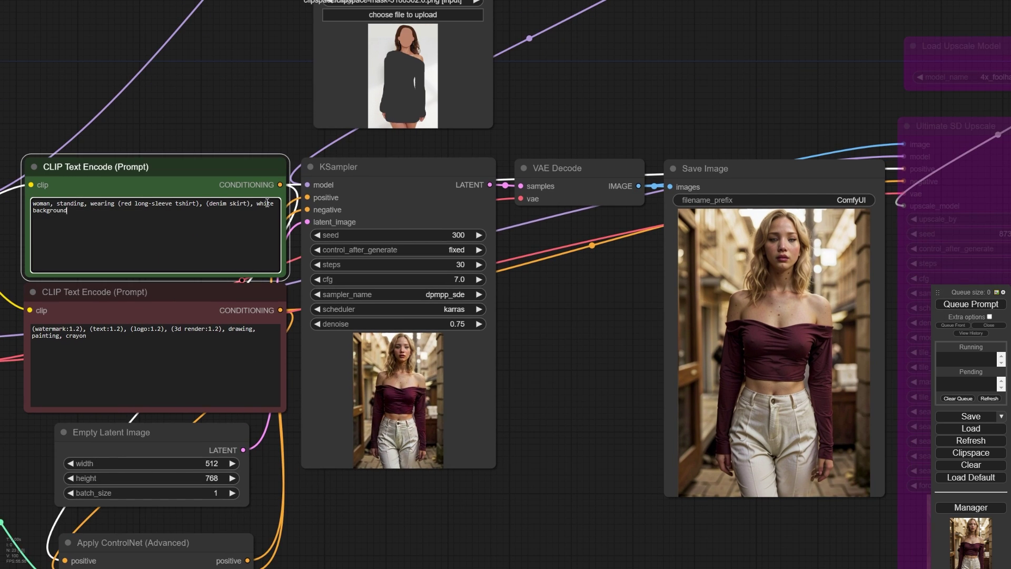
drag(103, 216, 256, 207)
- Queue the prompt with the new clothing description and inspect the saved image up close
click(954, 305)
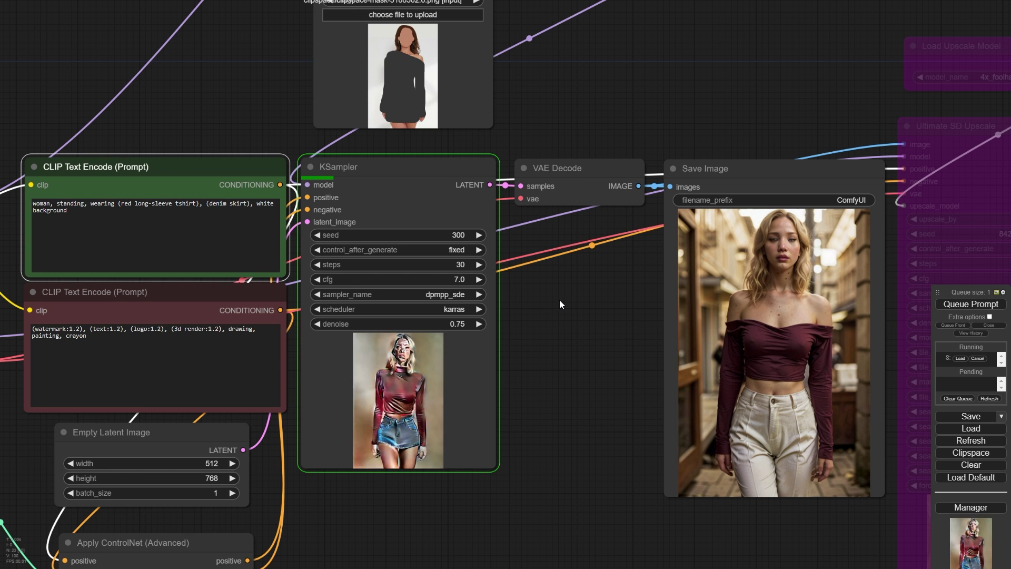
drag(561, 316, 362, 300)
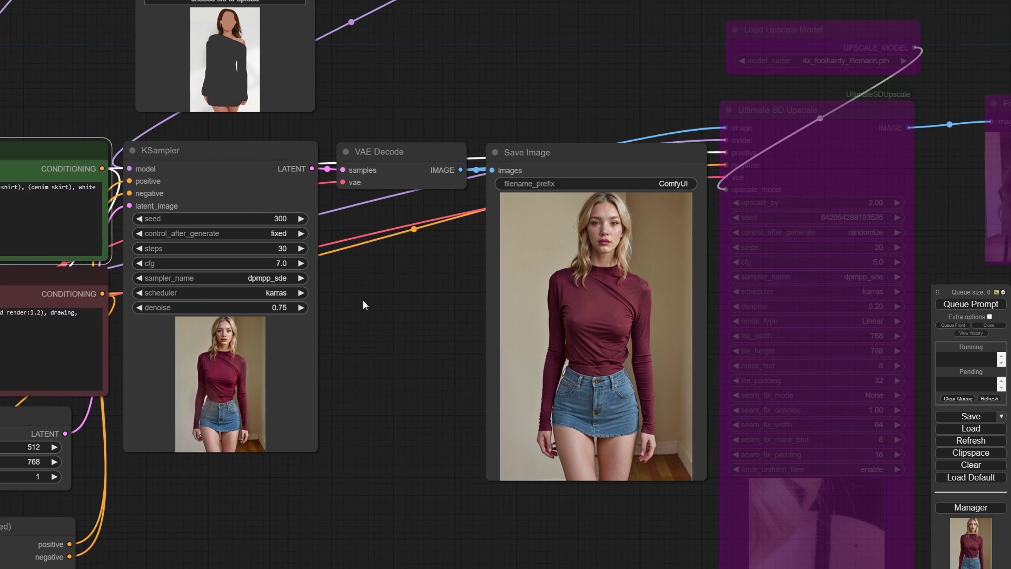
scroll(623, 293, up, 4)
scroll(623, 293, up, 1)
scroll(616, 287, down, 2)
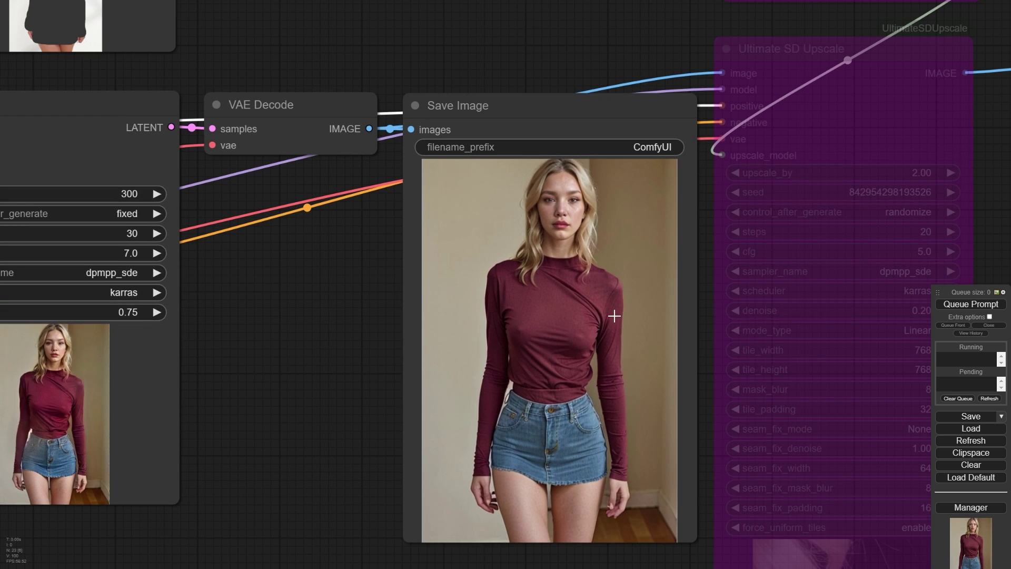
scroll(458, 326, down, 5)
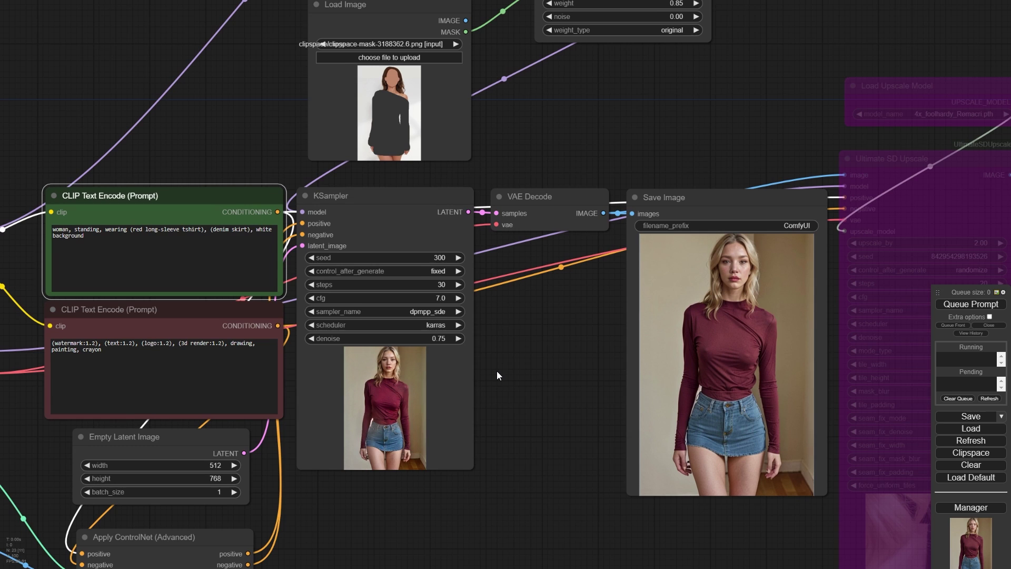
drag(497, 370, 503, 385)
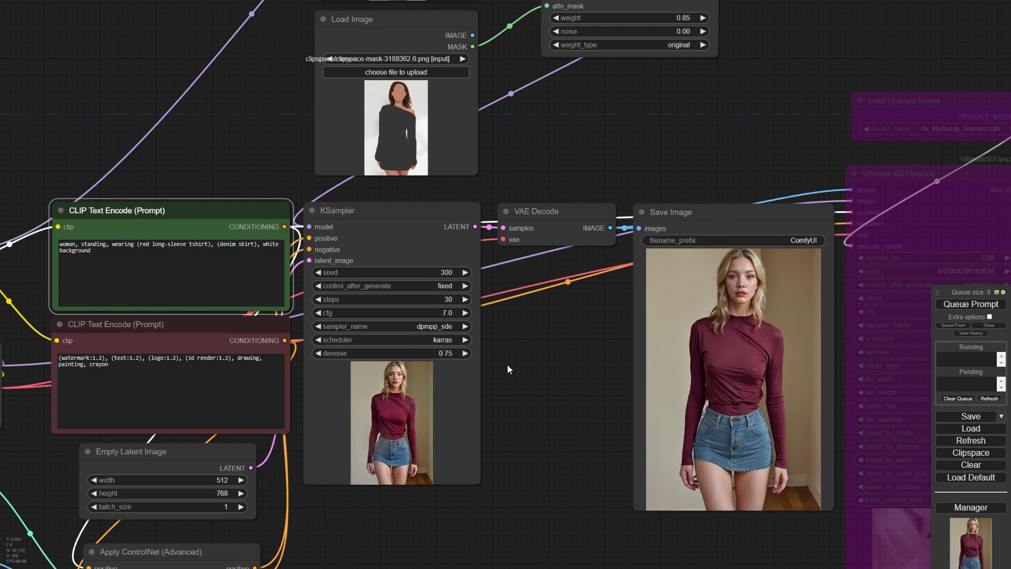
- Set the KSampler's denoise to 0.60 and its seed to 357, queueing the prompt to test them
click(319, 353)
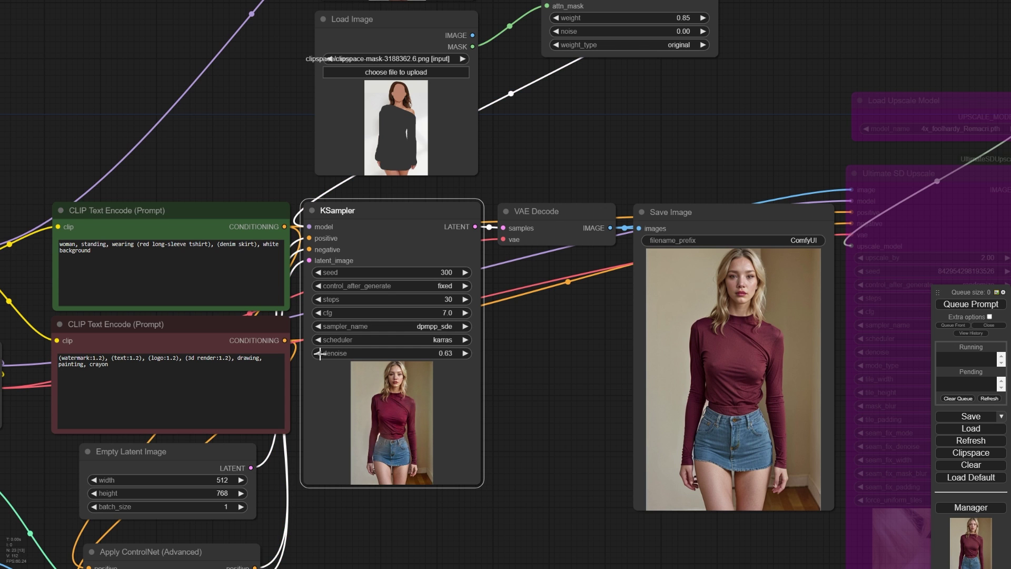
click(318, 354)
key(ctrl+Return)
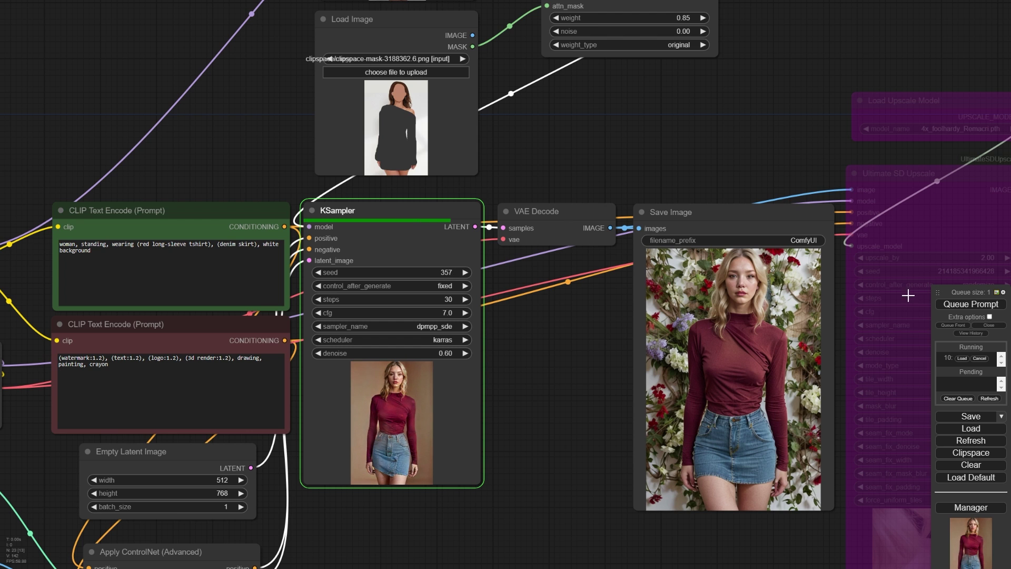
key(ctrl+Return)
- Set the KSampler's denoise to 0.75 and its seed to 410, cancel the running generation and queue the prompt again
drag(457, 352, 463, 353)
key(ctrl+Return)
click(979, 358)
drag(442, 272, 471, 272)
click(980, 359)
key(ctrl+Return)
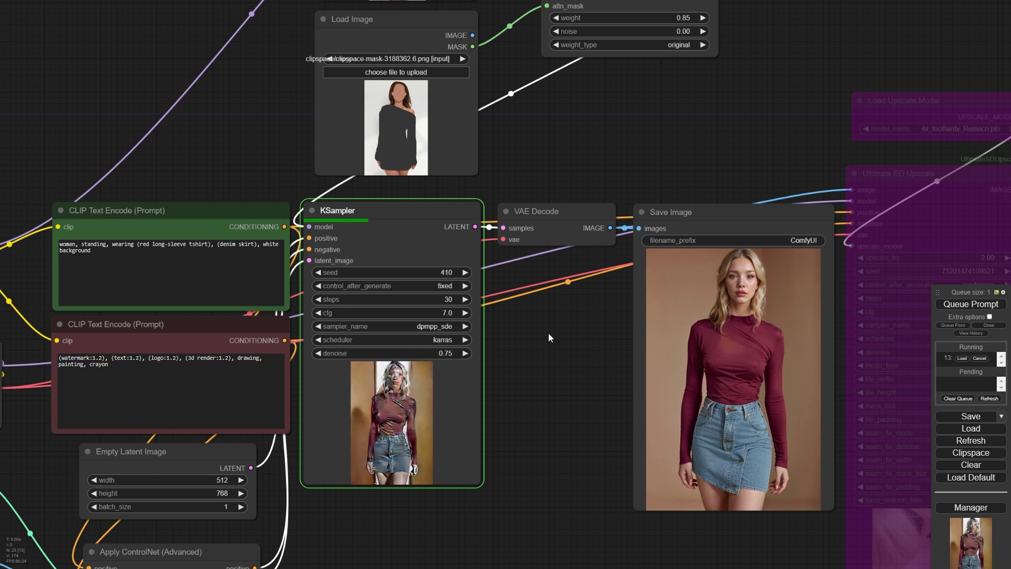
- Append "nipples, big breast" to the negative prompt, then queue the prompt and check the new image
click(111, 364)
text(, nipples, big breast)
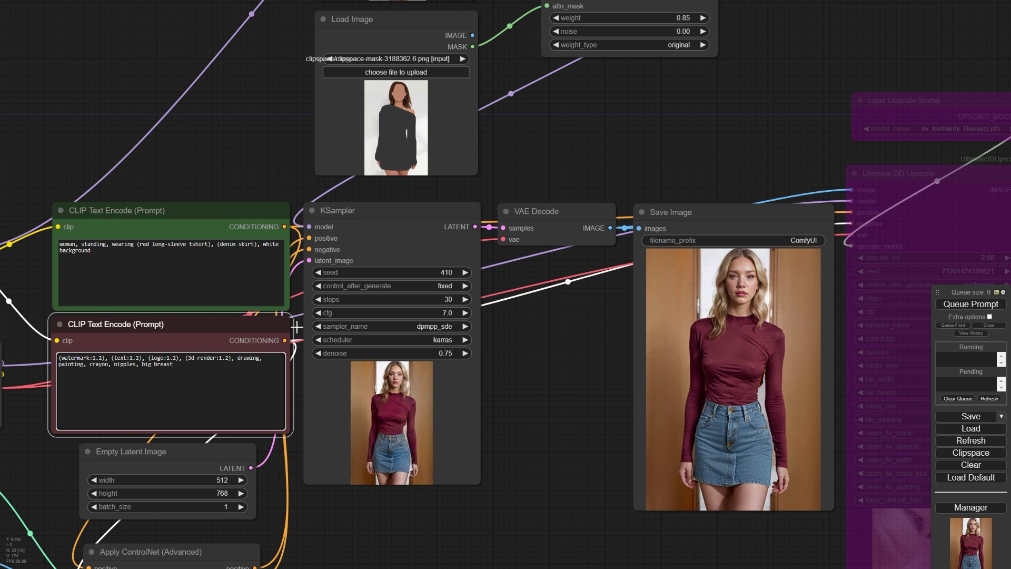
click(970, 305)
scroll(629, 304, up, 1)
drag(628, 304, 546, 273)
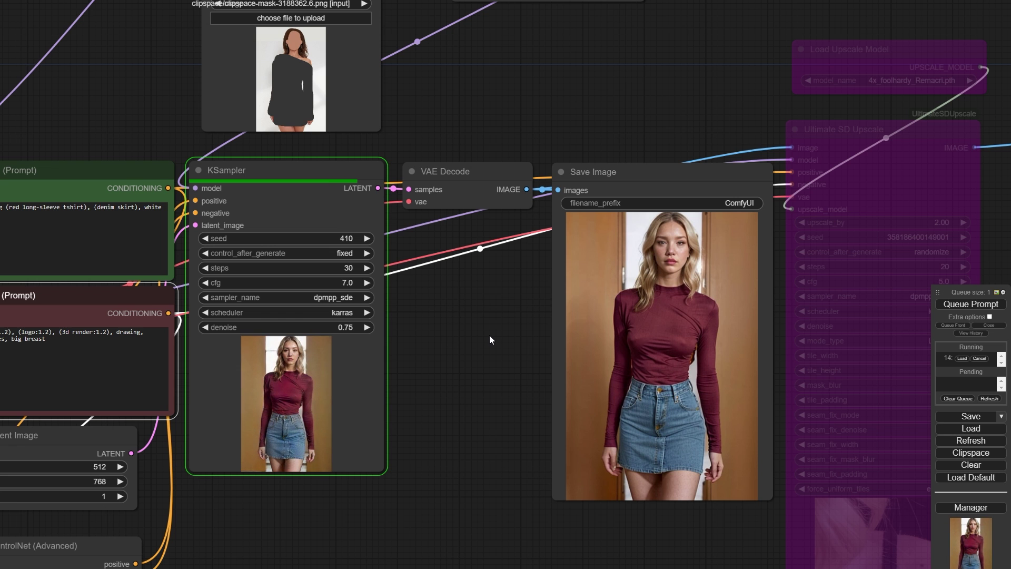
scroll(705, 253, up, 6)
scroll(678, 268, down, 6)
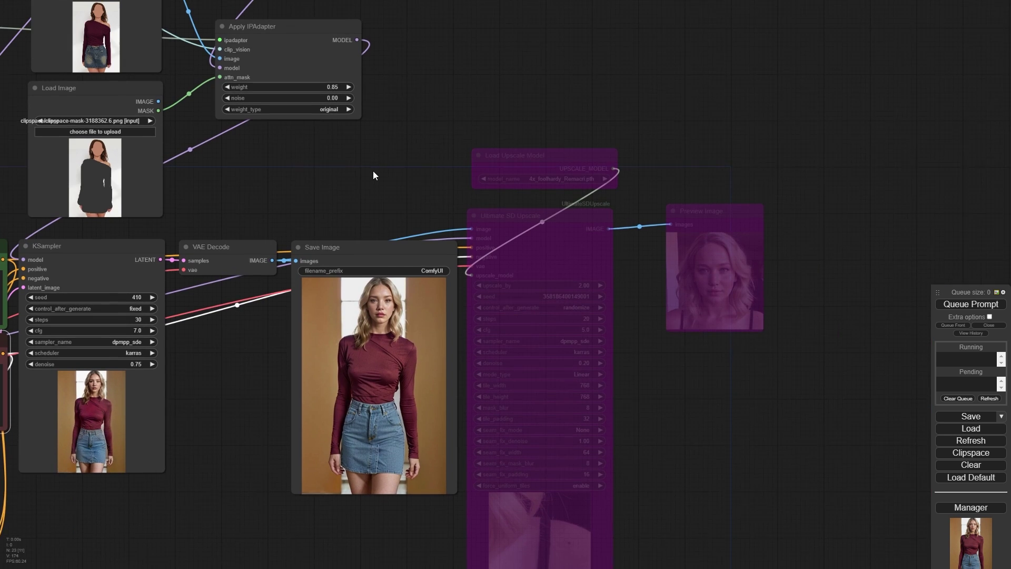
- Re-enable the bypassed upscale nodes and set Ultimate SD Upscale's tile_width and tile_height to 512
key(ctrl+b)
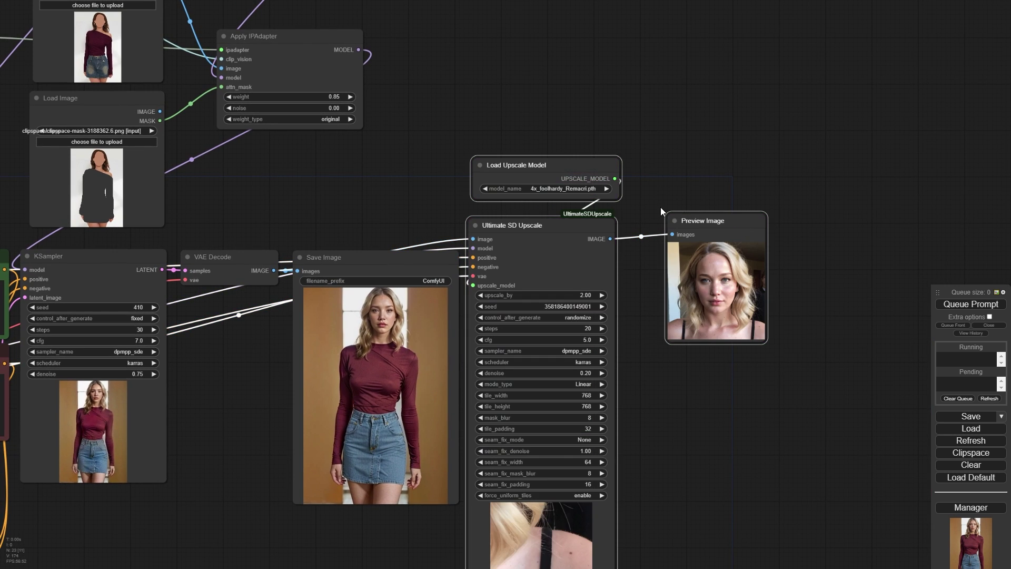
click(548, 394)
text(512)
key(Return)
click(547, 405)
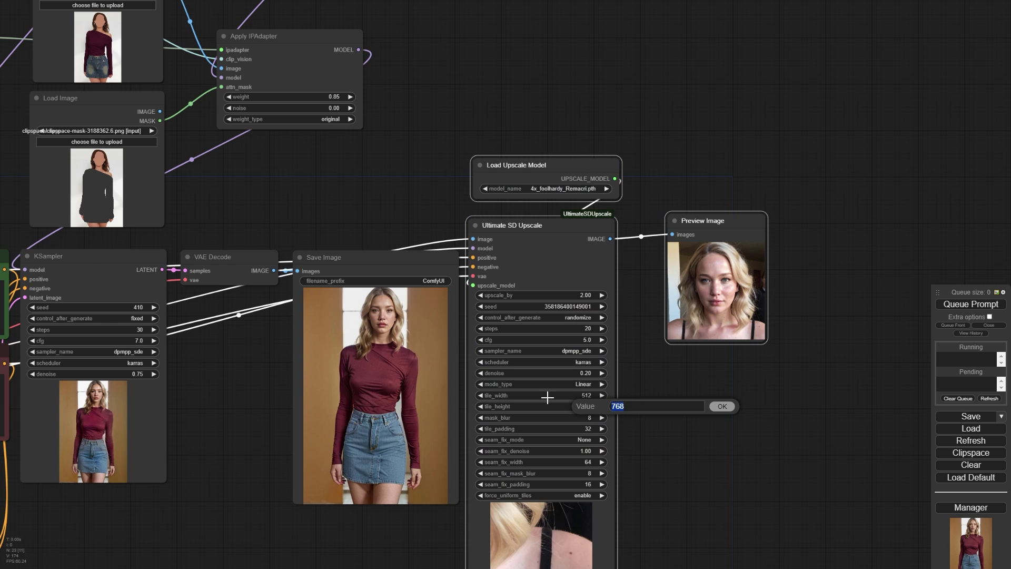
text(512)
key(Return)
- Connect the lower Apply IPAdapter's model output to Ultimate SD Upscale and select the 4x NMKD-Superscale-SP_178000_G.pth upscale model
drag(363, 50, 473, 248)
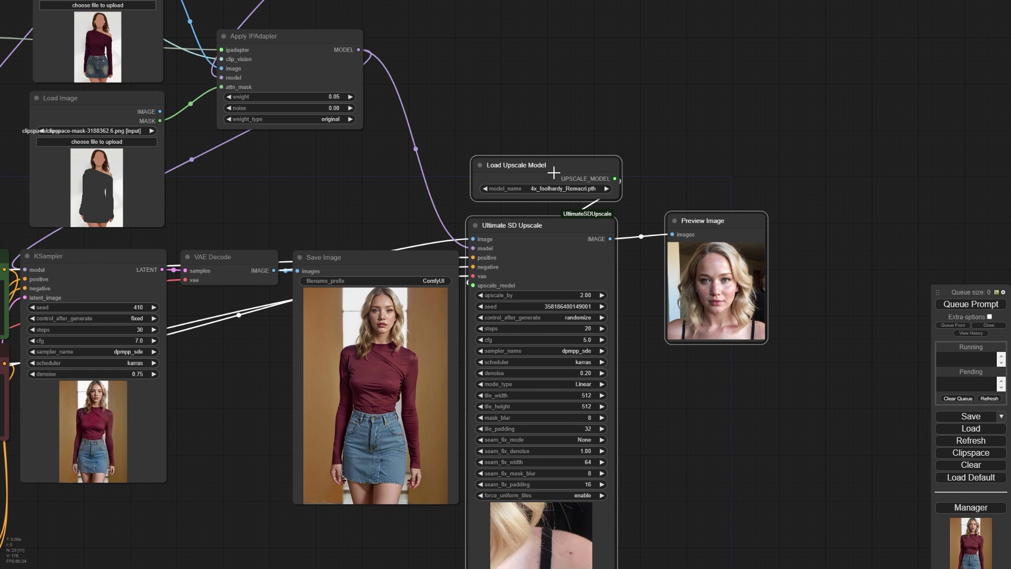
drag(563, 167, 556, 171)
click(552, 188)
click(579, 198)
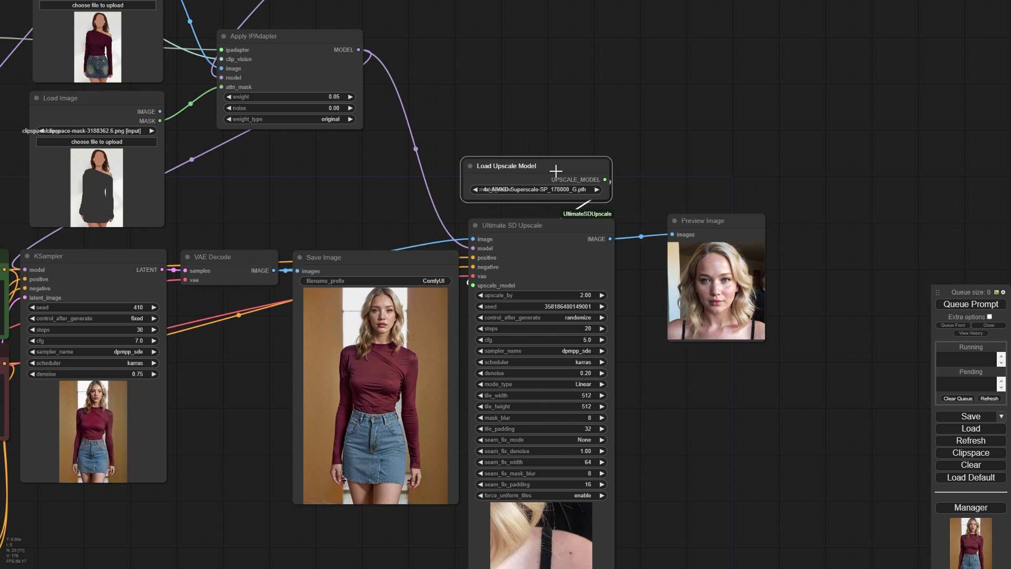
- Queue the prompt with upscaling, enlarge the Preview Image node and inspect the upscaled image's detail
click(959, 305)
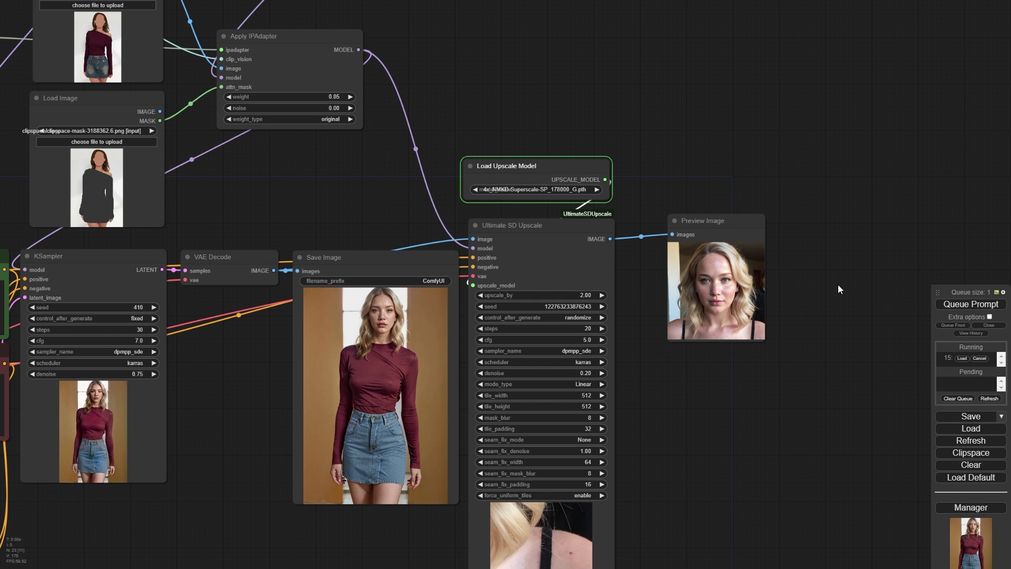
drag(737, 386, 745, 319)
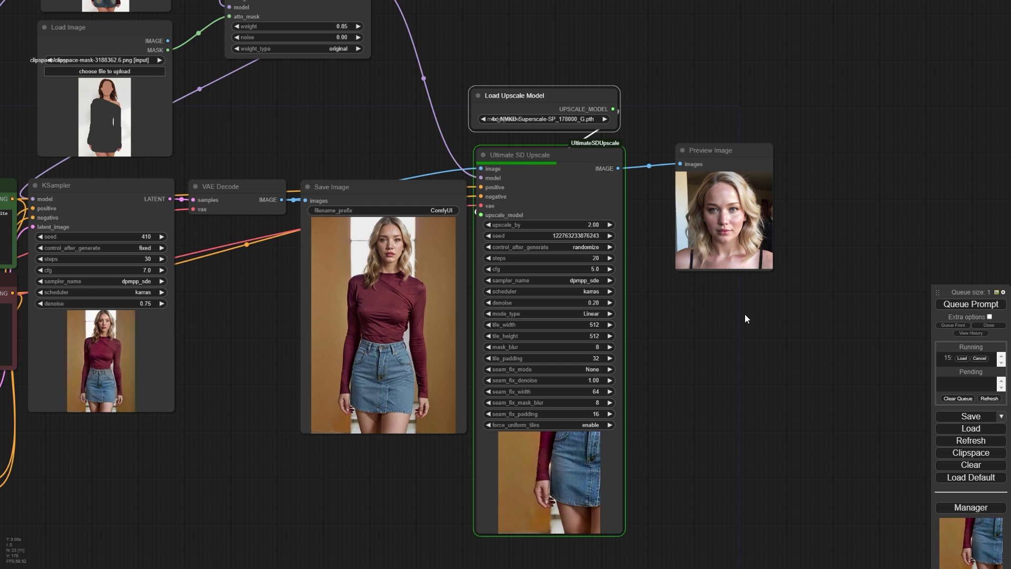
drag(951, 258, 838, 258)
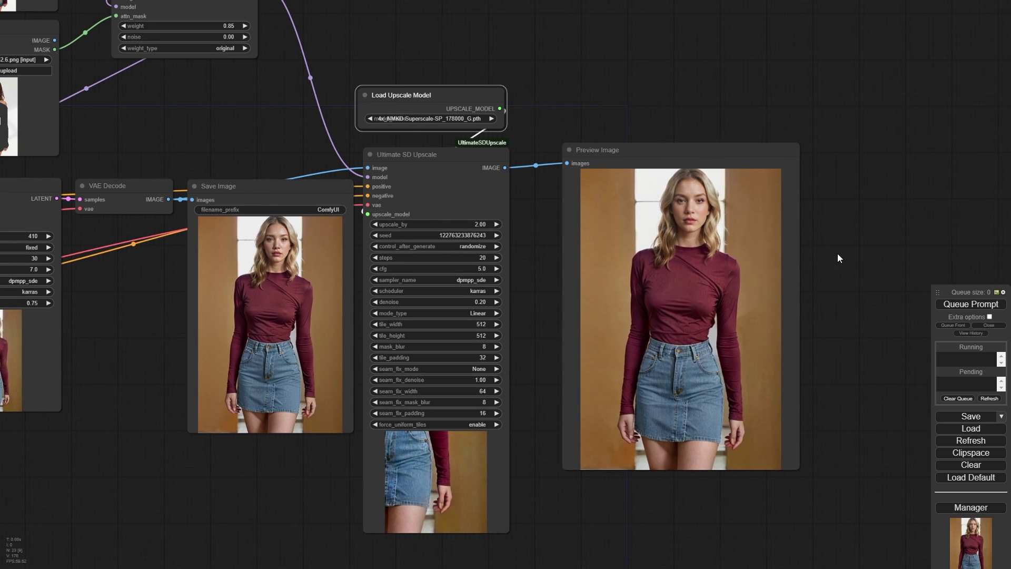
scroll(839, 258, up, 6)
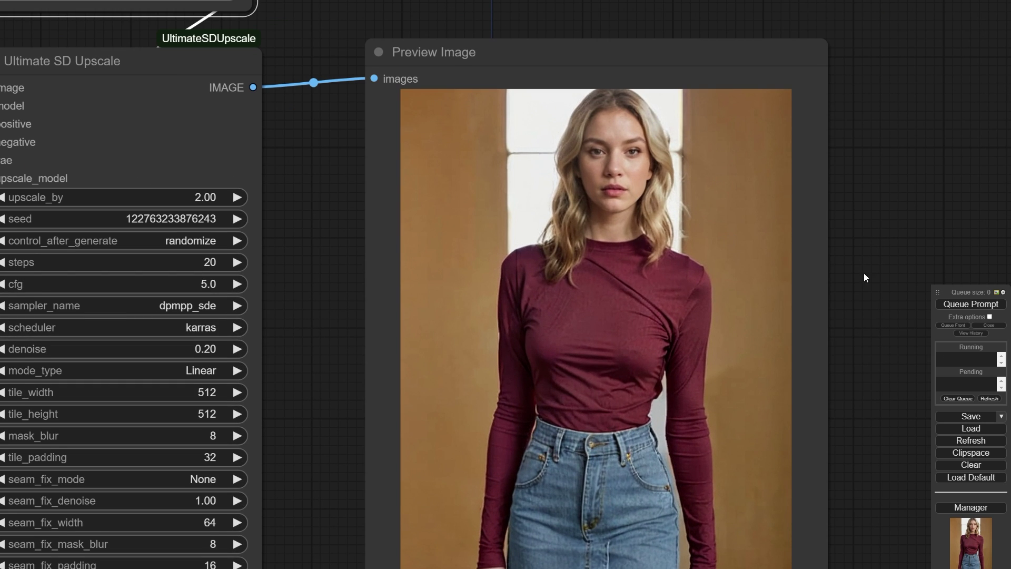
drag(869, 282, 869, 221)
scroll(633, 149, up, 5)
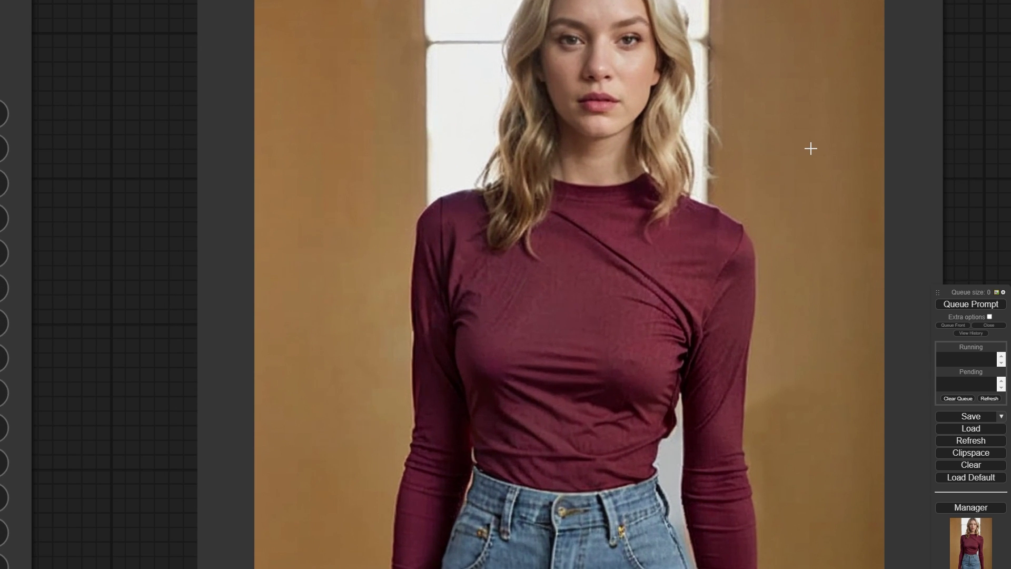
scroll(810, 149, down, 3)
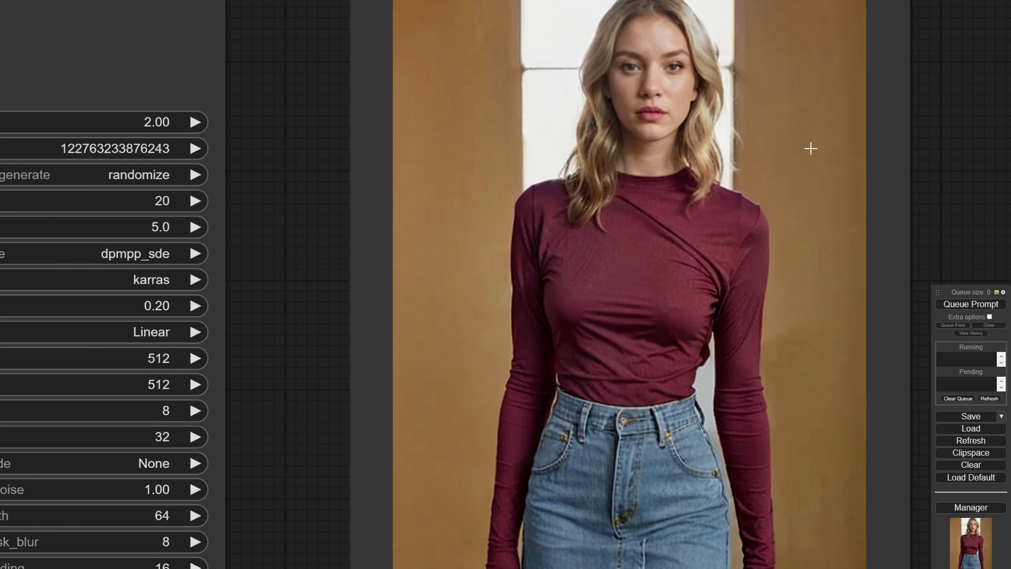
scroll(810, 149, down, 5)
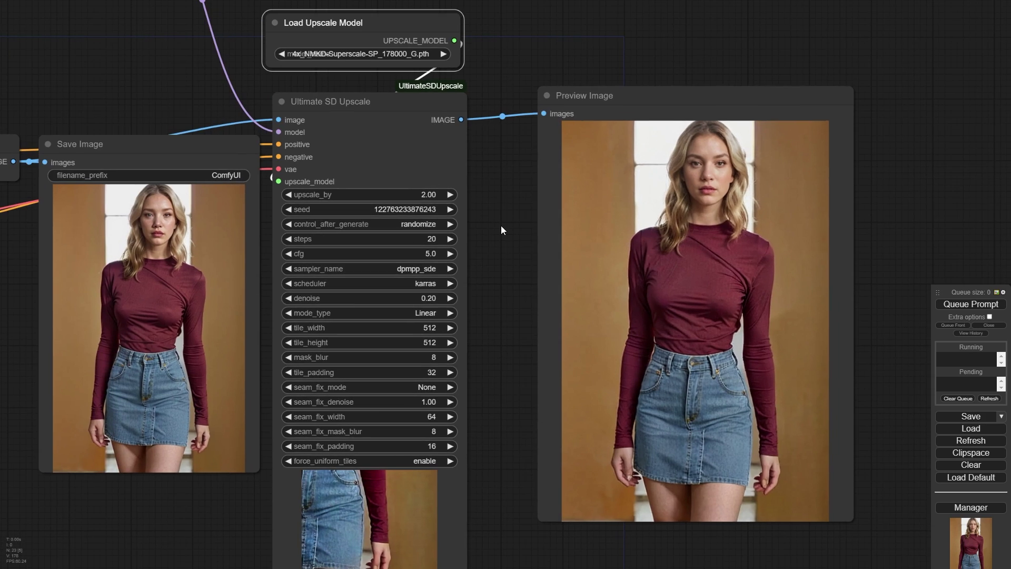
- Bypass the upscale nodes and generate a new image from a different OpenPose reference
scroll(501, 225, down, 4)
scroll(311, 334, down, 3)
drag(121, 437, 456, 387)
scroll(143, 364, up, 5)
click(223, 350)
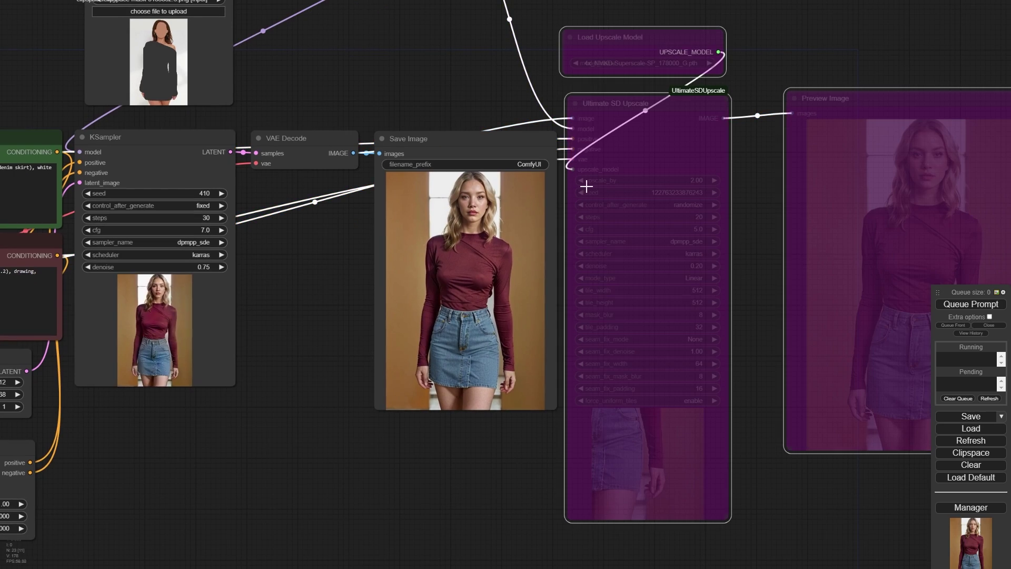
drag(308, 304, 254, 336)
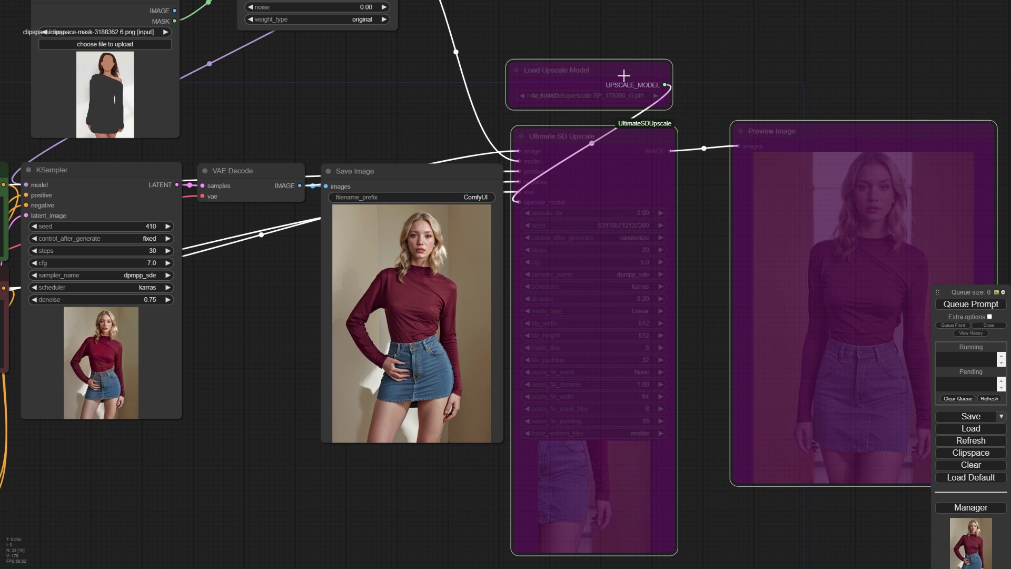
- Re-enable the bypassed upscale nodes and set Ultimate SD Upscale's upscale_by to 4
shift+click(623, 150)
shift+click(788, 144)
key(ctrl+b)
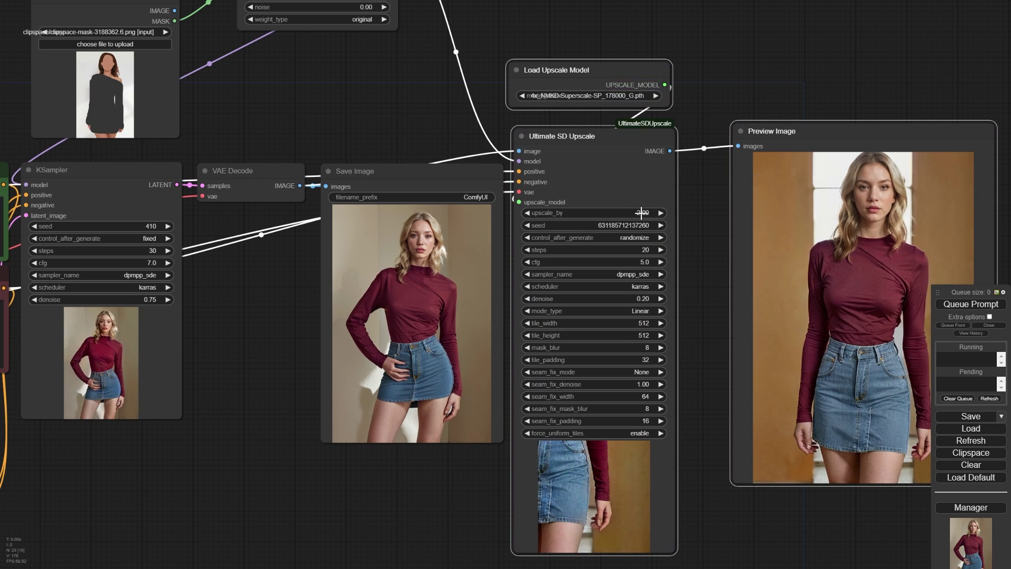
click(642, 212)
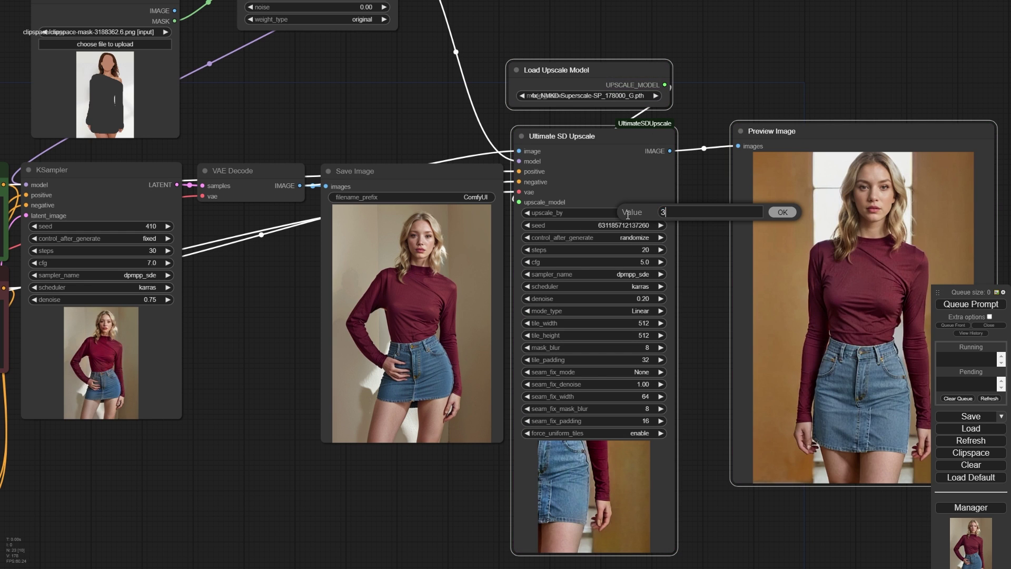
key(Return)
click(648, 212)
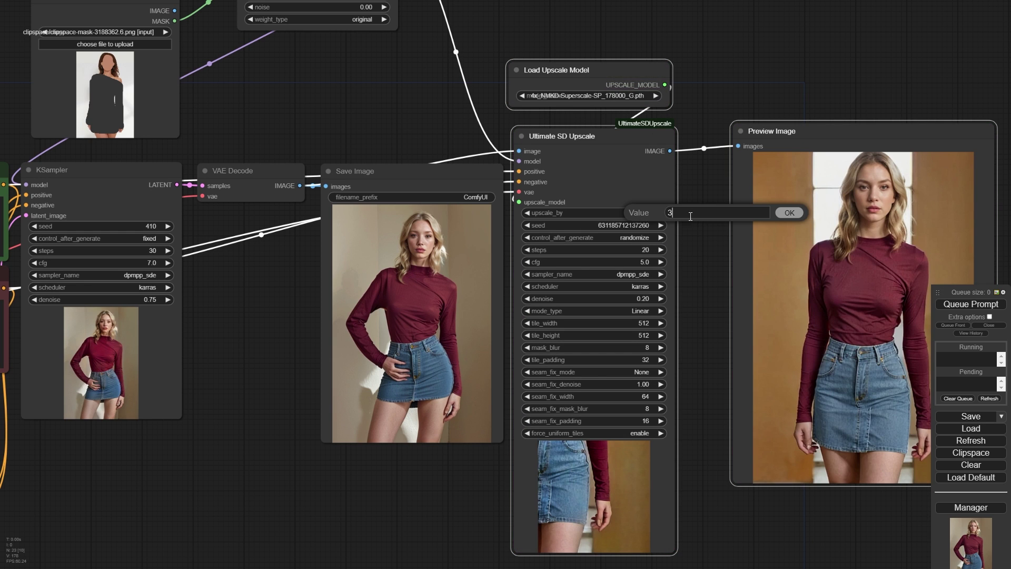
key(Return)
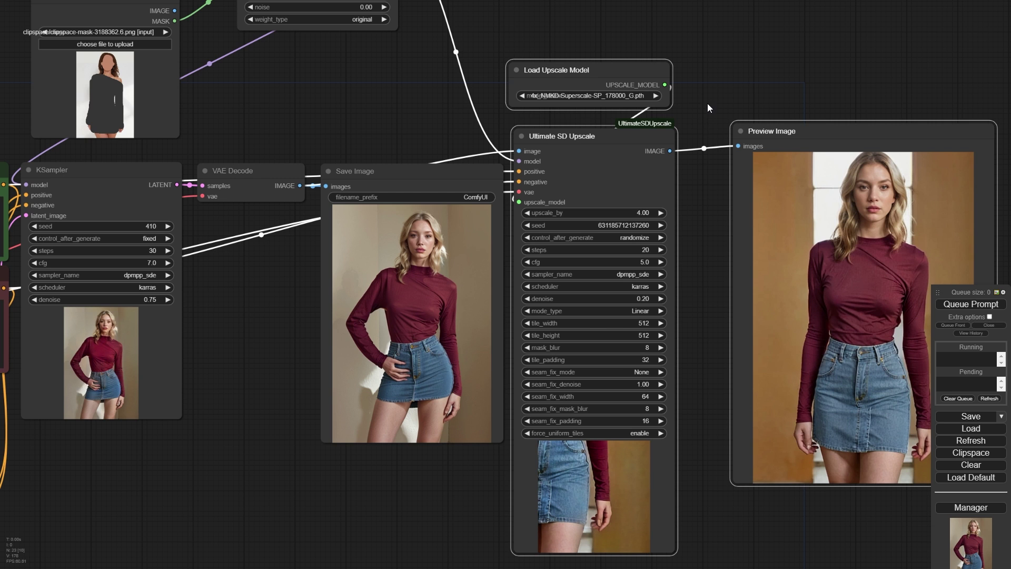
- Queue the prompt with the 4x upscale and inspect the result in the Preview Image node up close
drag(707, 103, 568, 90)
click(945, 304)
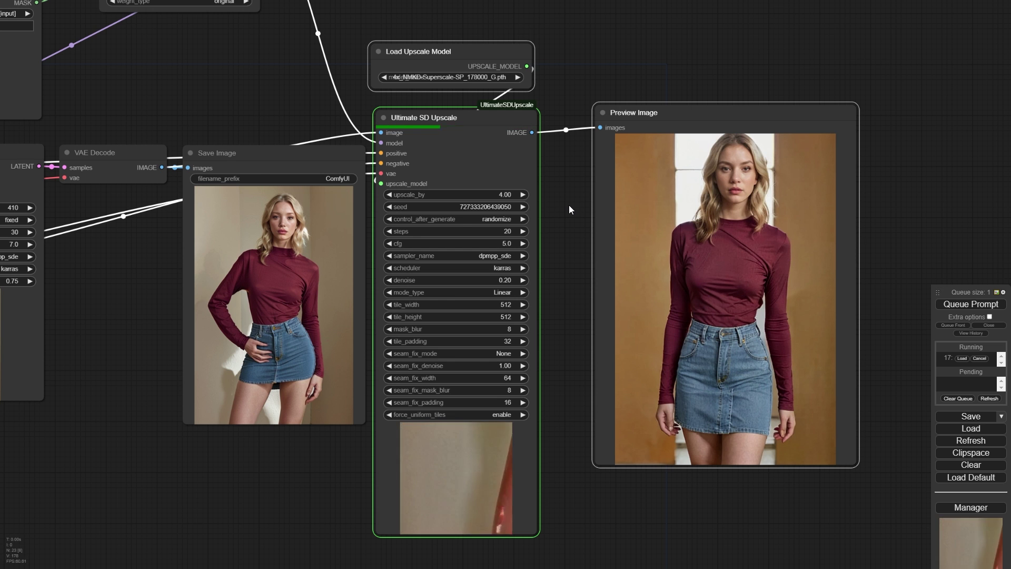
scroll(872, 269, up, 4)
scroll(819, 278, up, 4)
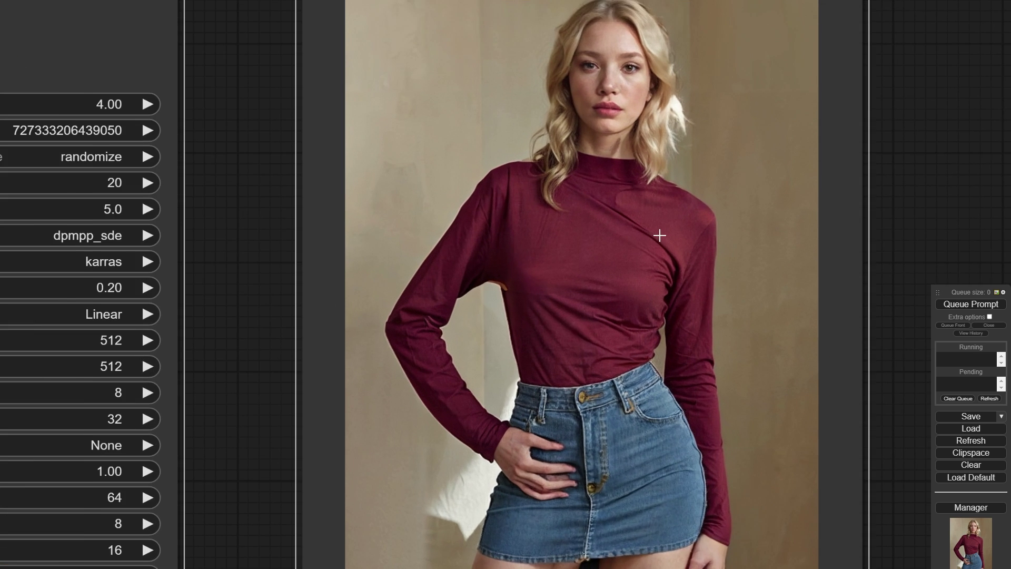
scroll(657, 232, up, 2)
scroll(571, 214, down, 8)
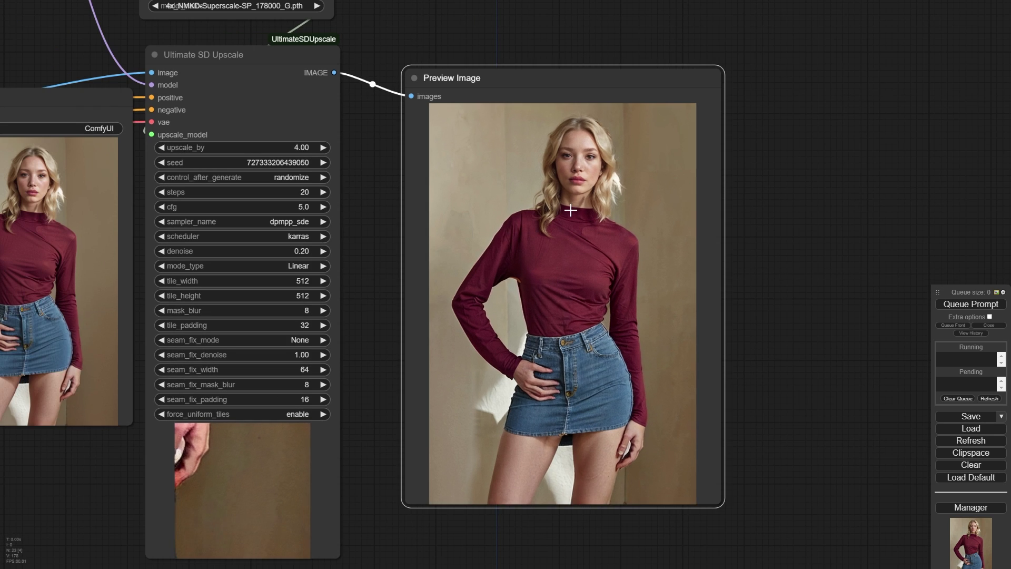
drag(367, 236, 611, 232)
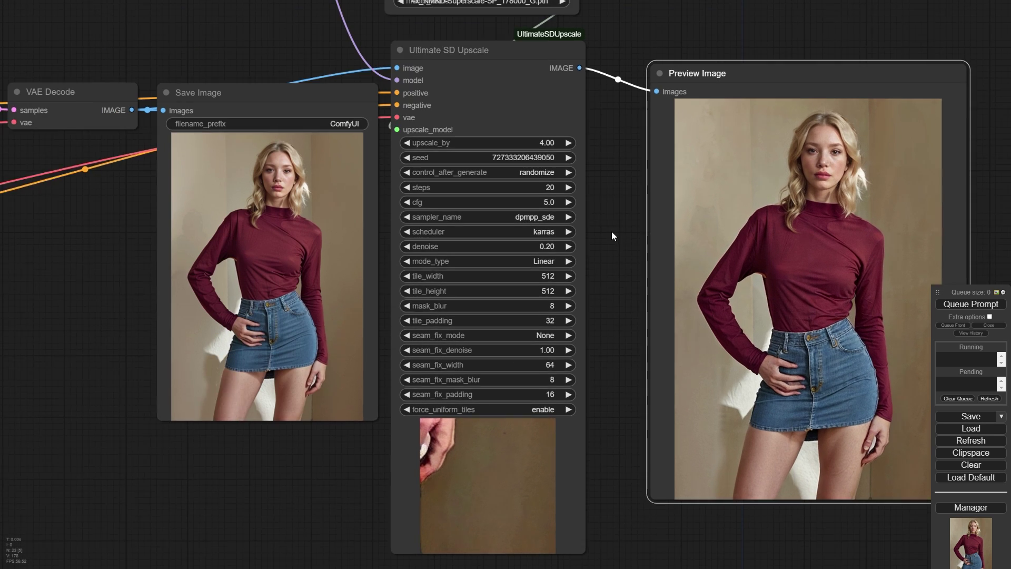
- Bypass the Load Upscale Model, Ultimate SD Upscale and Preview Image nodes together
scroll(612, 232, down, 1)
scroll(618, 156, down, 10)
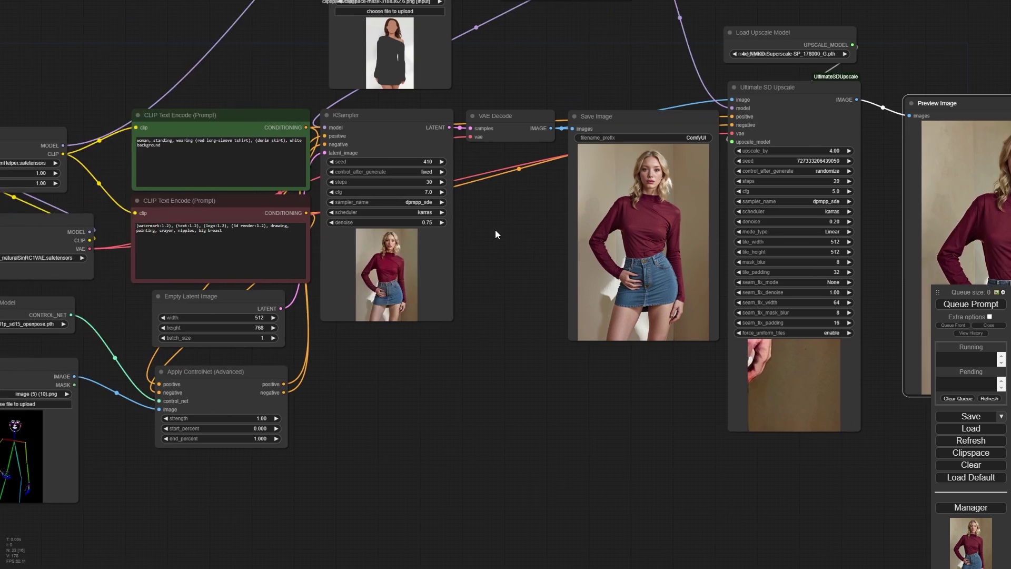
click(628, 267)
shift+click(645, 289)
shift+click(737, 300)
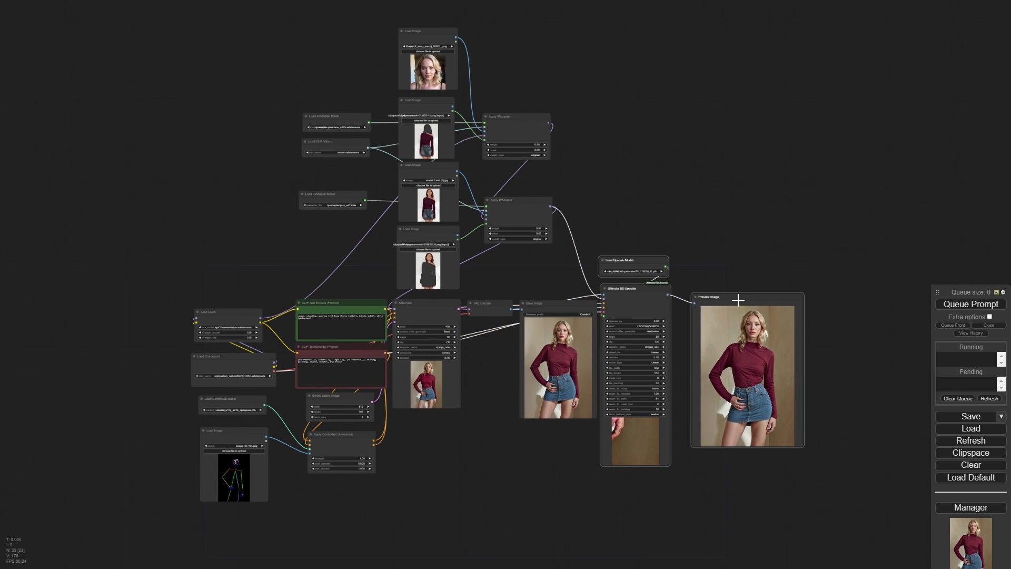
key(ctrl+b)
- Add "(smiling:1.2)" after "woman" in the positive prompt and generate a new image
scroll(337, 316, up, 10)
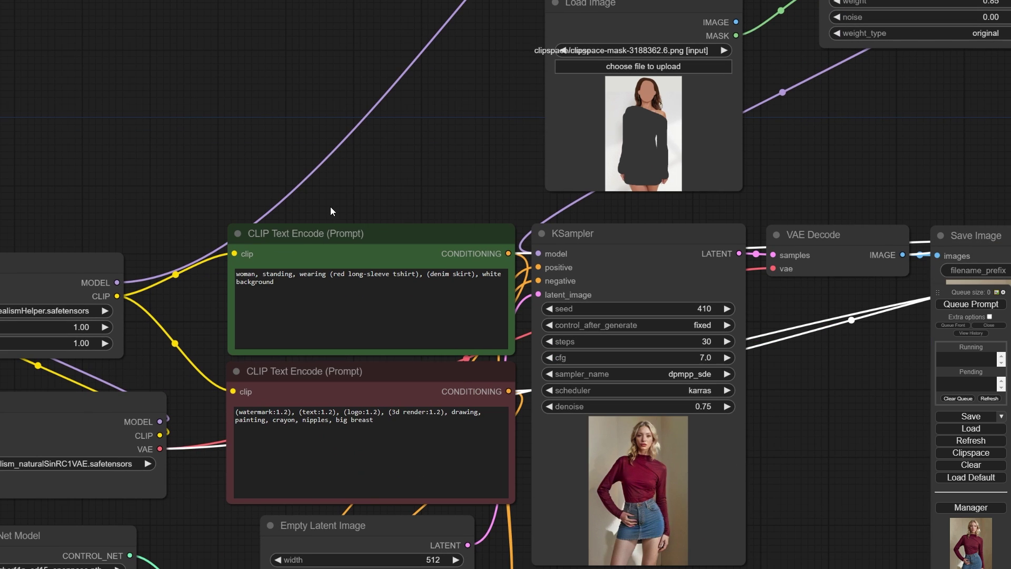
click(297, 274)
text((smili)
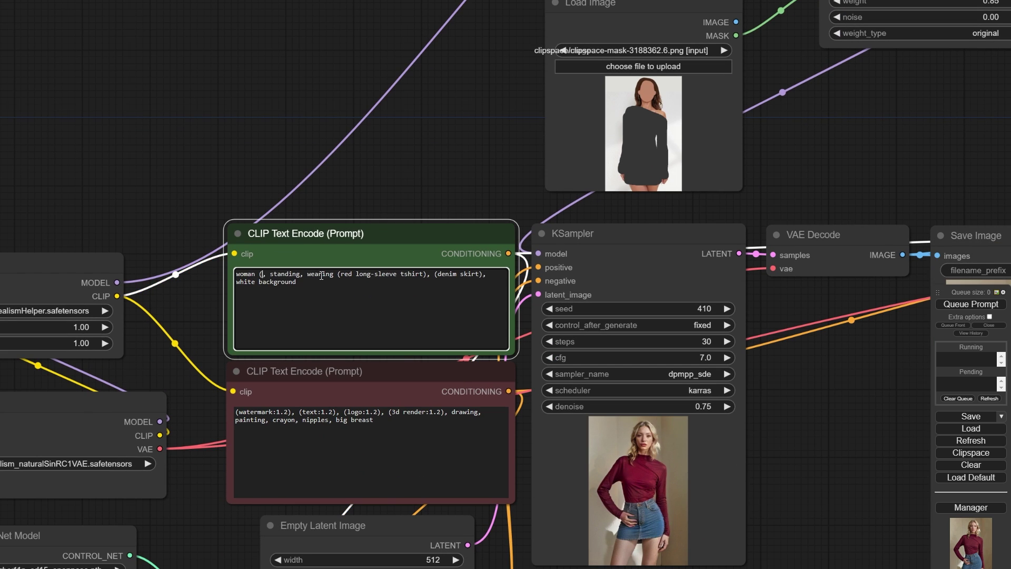
text(ng)
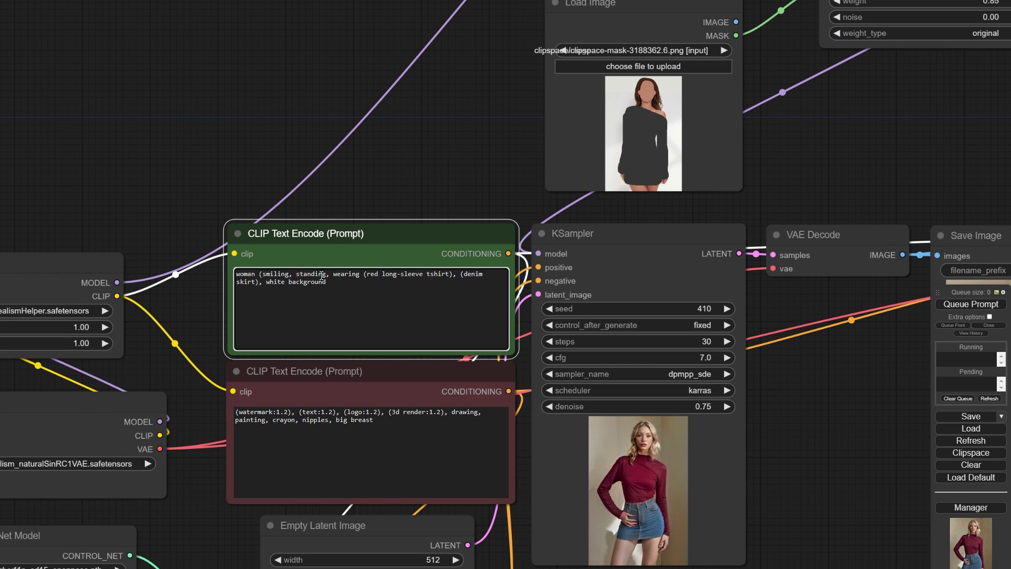
text(:1.2))
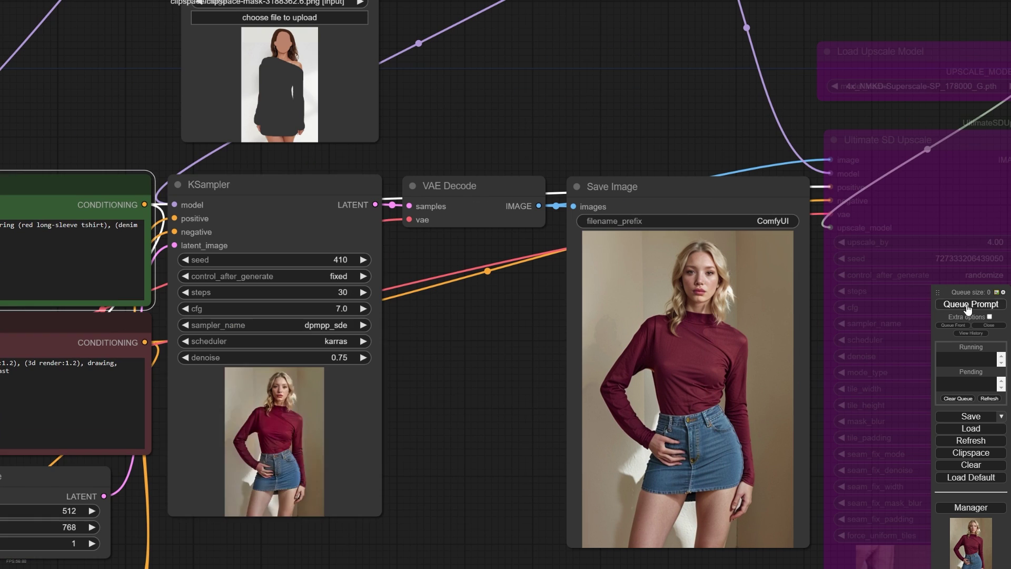
click(967, 304)
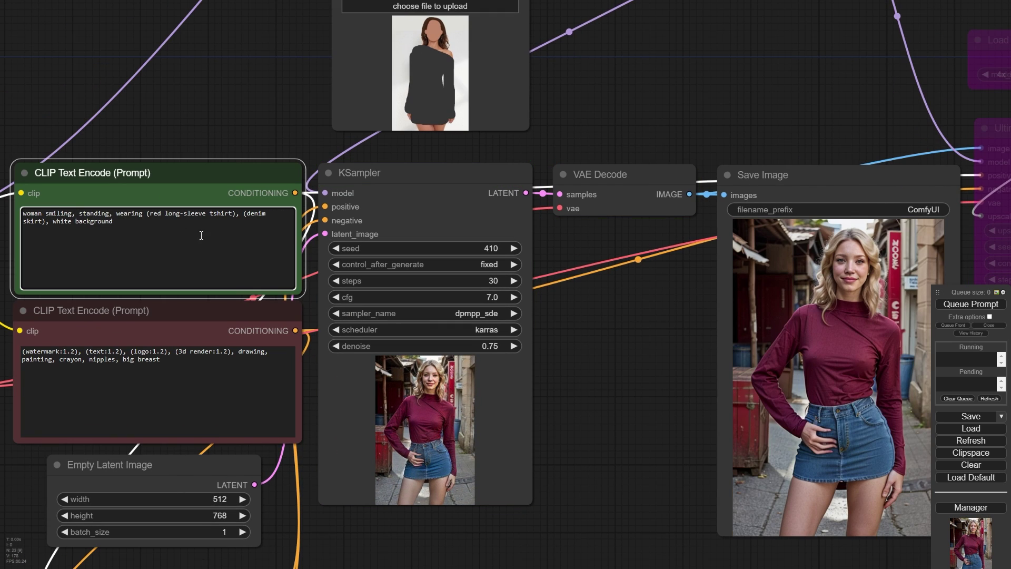
- Remove "white background" from the positive prompt, add "in livingroom" after "standing", generate the image and inspect it
drag(121, 221, 64, 222)
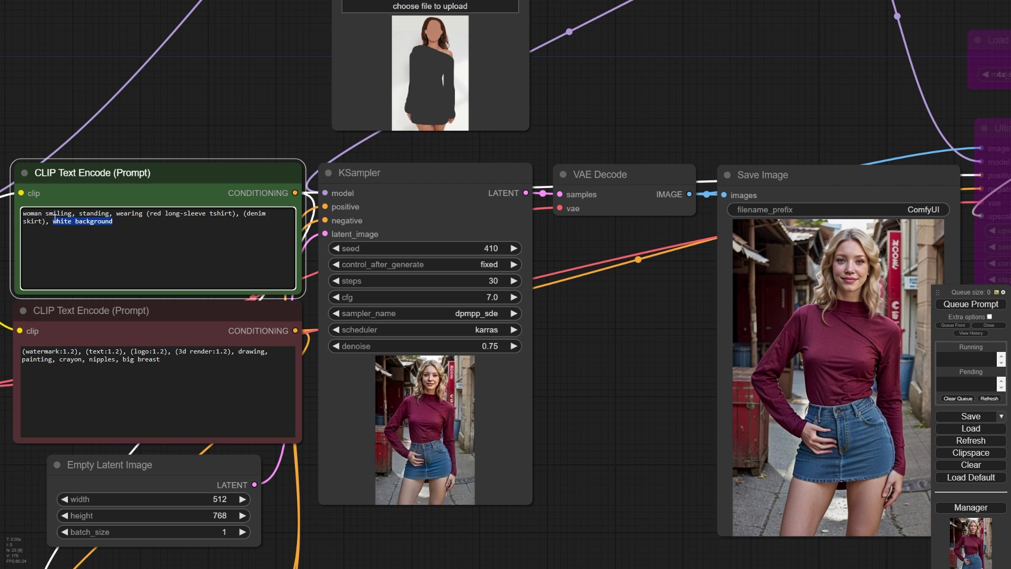
key(BackSpace)
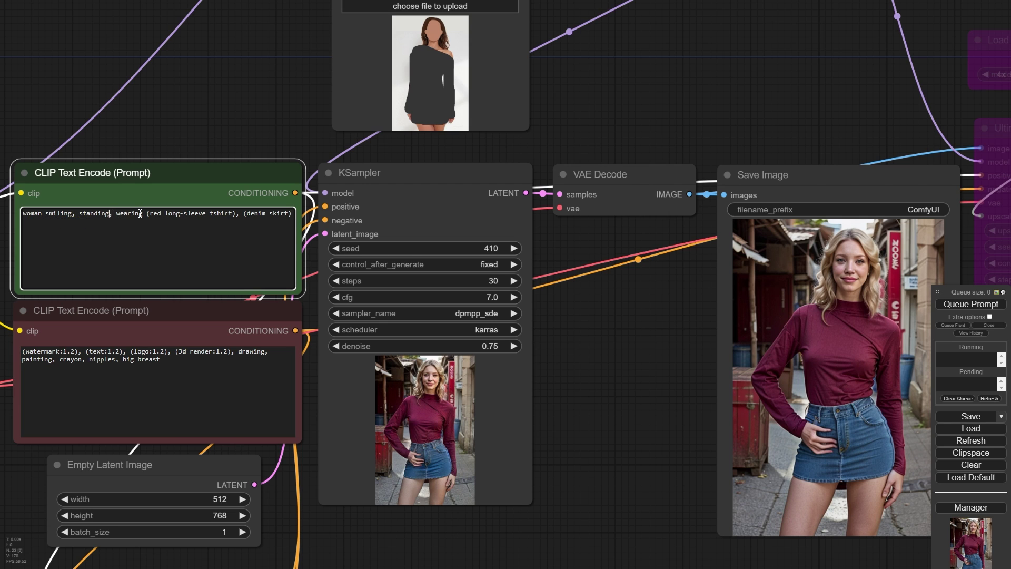
text(in livin)
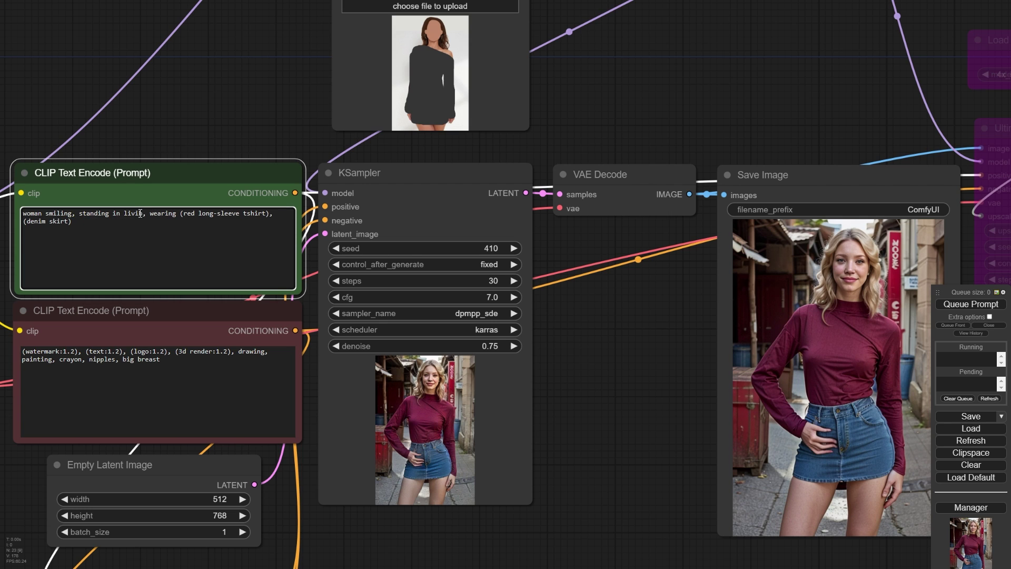
text(groom)
key(ctrl+Return)
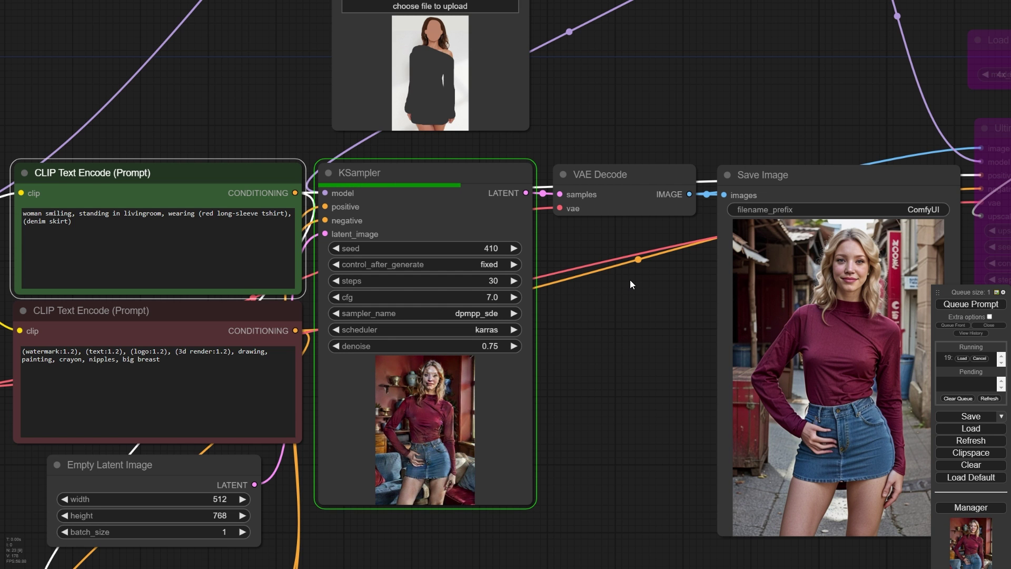
drag(668, 299, 604, 299)
scroll(885, 301, up, 3)
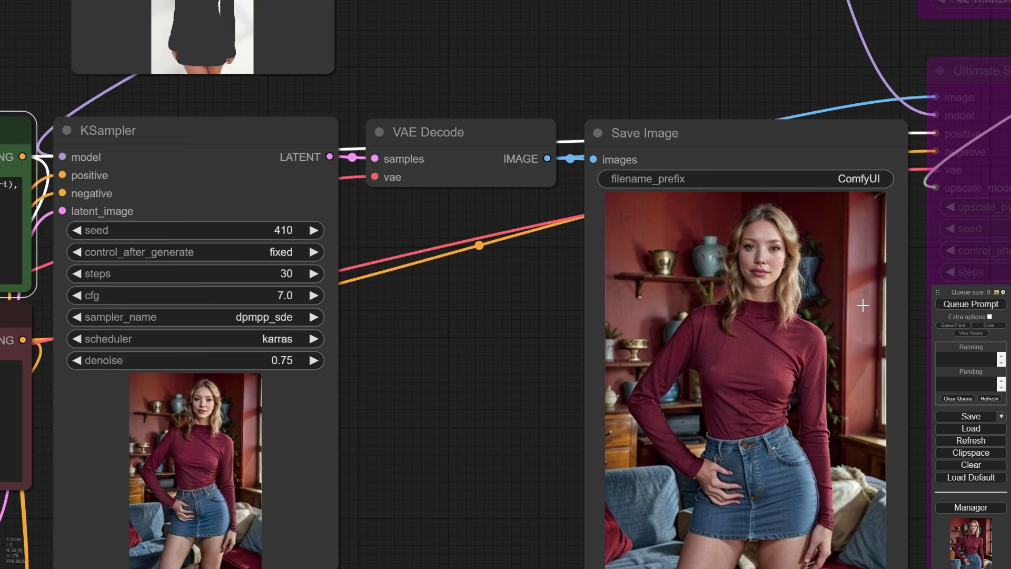
scroll(862, 305, down, 3)
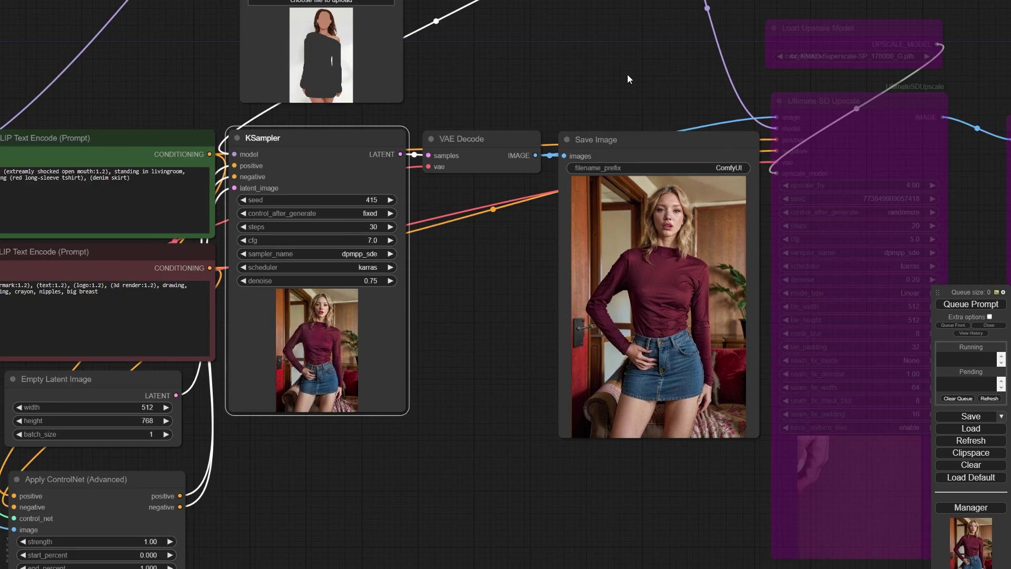
- Examine the upscaled living-room image in the Preview Image node beside the Save Image result
scroll(232, 334, down, 6)
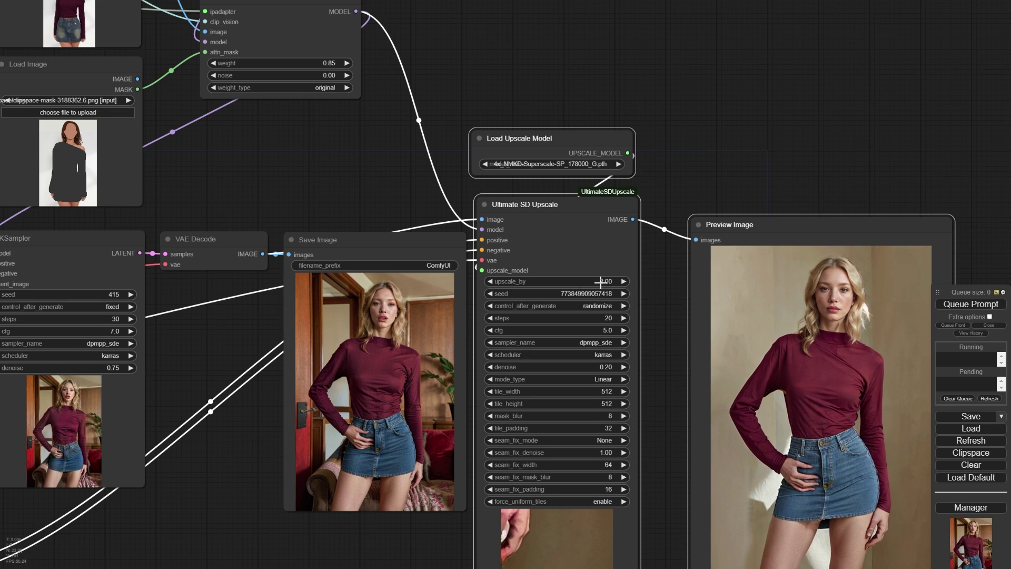
drag(852, 195, 822, 97)
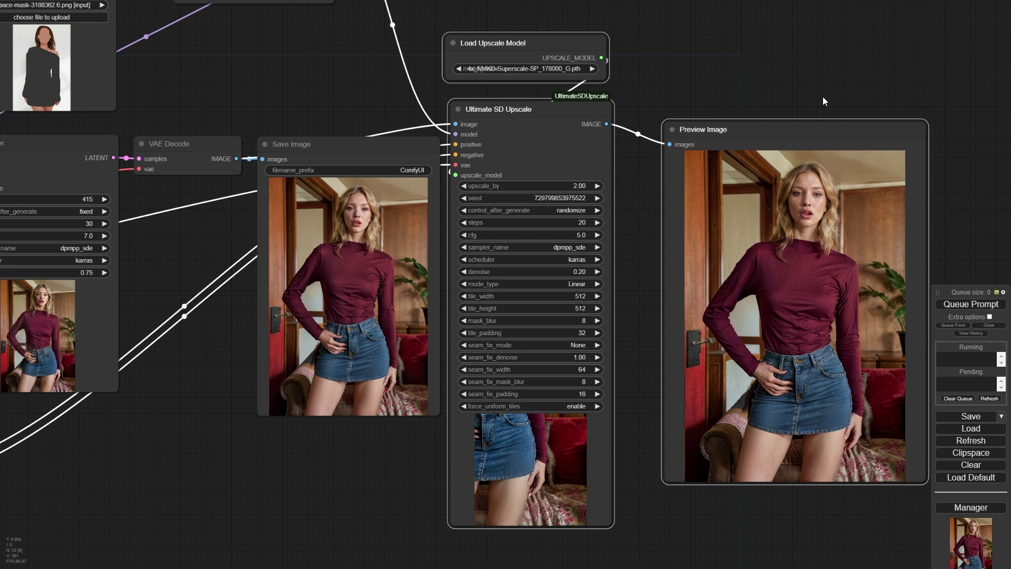
scroll(934, 210, up, 5)
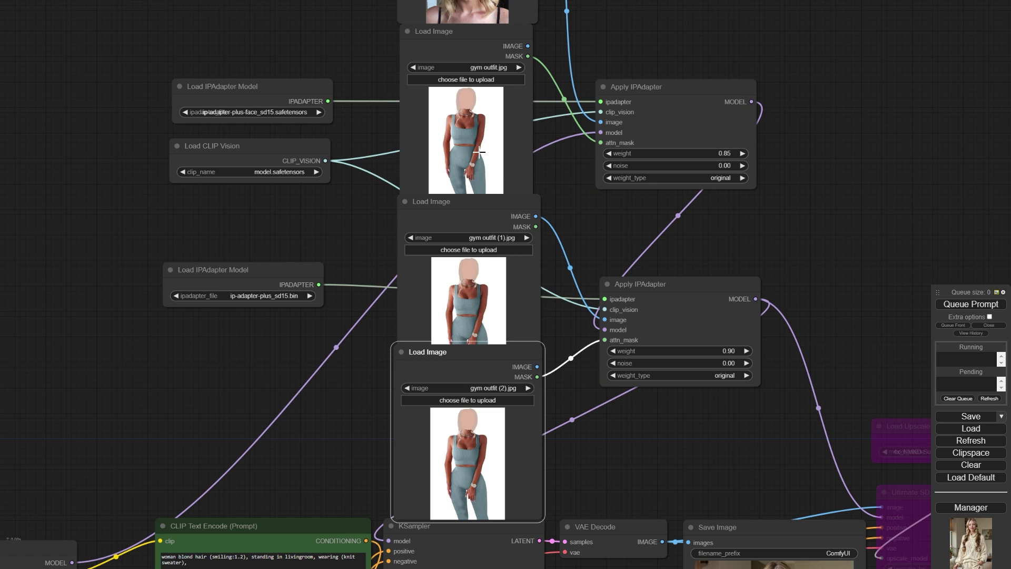
- Paint a mask over the head in the upper gym outfit image with the MaskEditor and save it to the node
right_click(470, 123)
click(503, 311)
mouse_move(527, 131)
mouse_down()
mouse_move(527, 163)
mouse_move(474, 200)
mouse_move(501, 158)
mouse_up()
drag(484, 198, 502, 211)
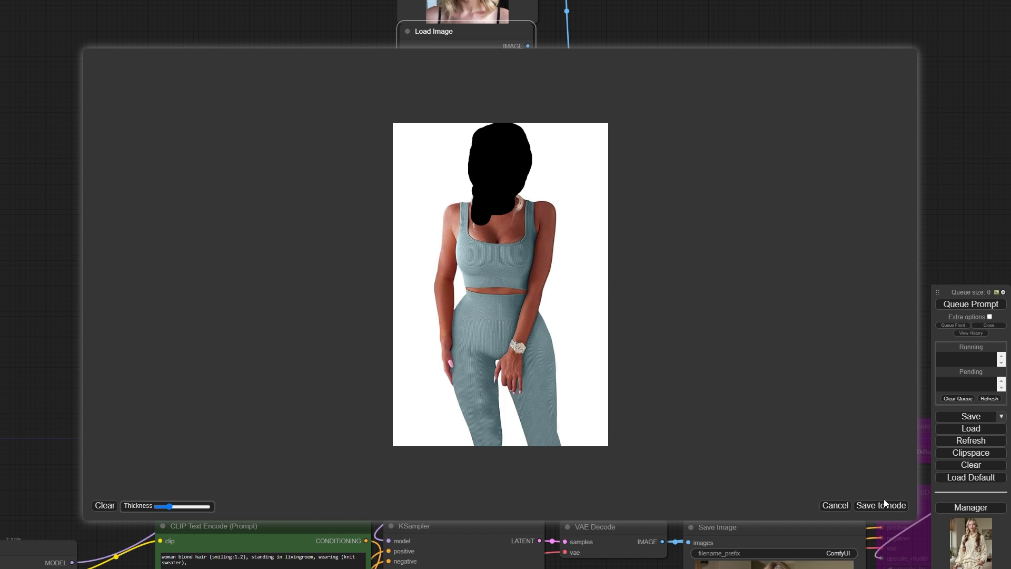
click(104, 505)
mouse_move(481, 146)
mouse_down()
mouse_move(512, 188)
mouse_move(480, 189)
mouse_move(505, 177)
mouse_move(531, 227)
mouse_move(468, 219)
mouse_move(462, 247)
mouse_move(530, 258)
mouse_move(475, 281)
mouse_move(462, 331)
mouse_up()
click(891, 506)
- Paint a mask over the whole body below the head in the lowest gym outfit image and save it to the node
right_click(487, 445)
click(521, 296)
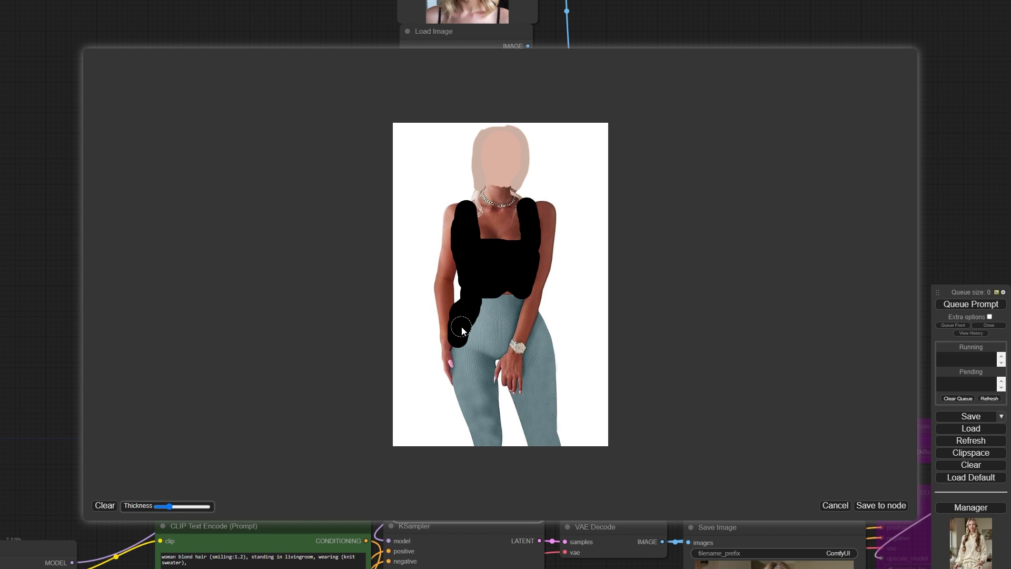
mouse_move(454, 221)
mouse_down()
mouse_move(452, 365)
mouse_move(480, 432)
mouse_move(502, 355)
mouse_move(542, 440)
mouse_move(526, 285)
mouse_move(543, 210)
mouse_move(510, 220)
mouse_move(534, 399)
mouse_up()
click(883, 511)
- Lower the second Apply IPAdapter's weight to 0.80 and generate the gym outfit image
drag(634, 468, 665, 144)
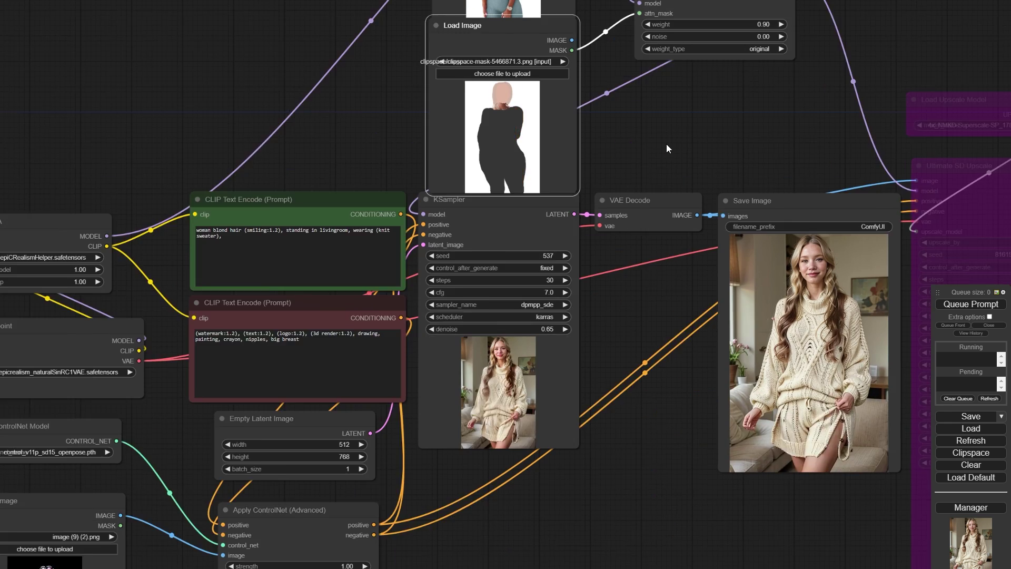
scroll(666, 144, down, 2)
drag(247, 384, 279, 329)
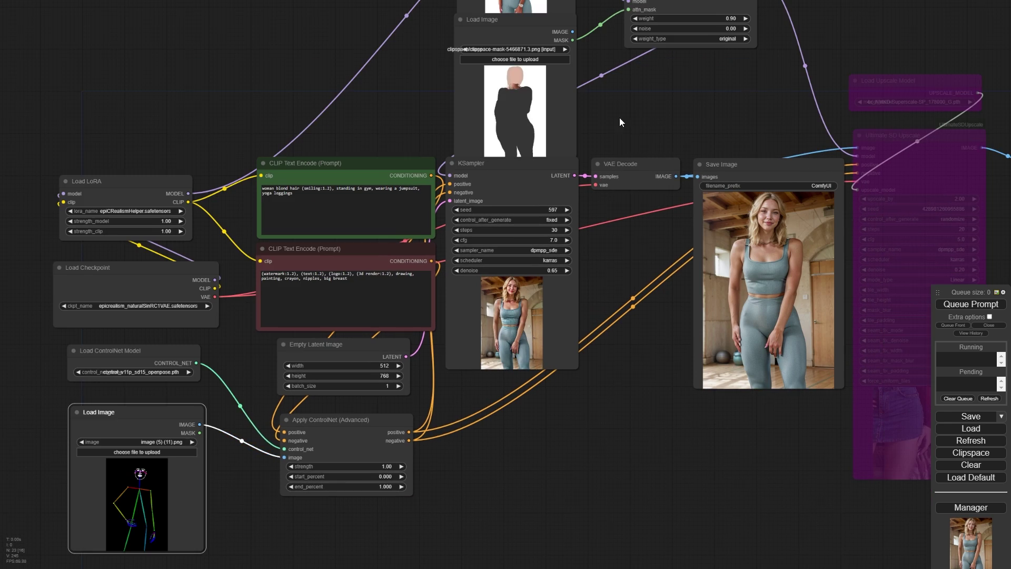
drag(620, 118, 514, 184)
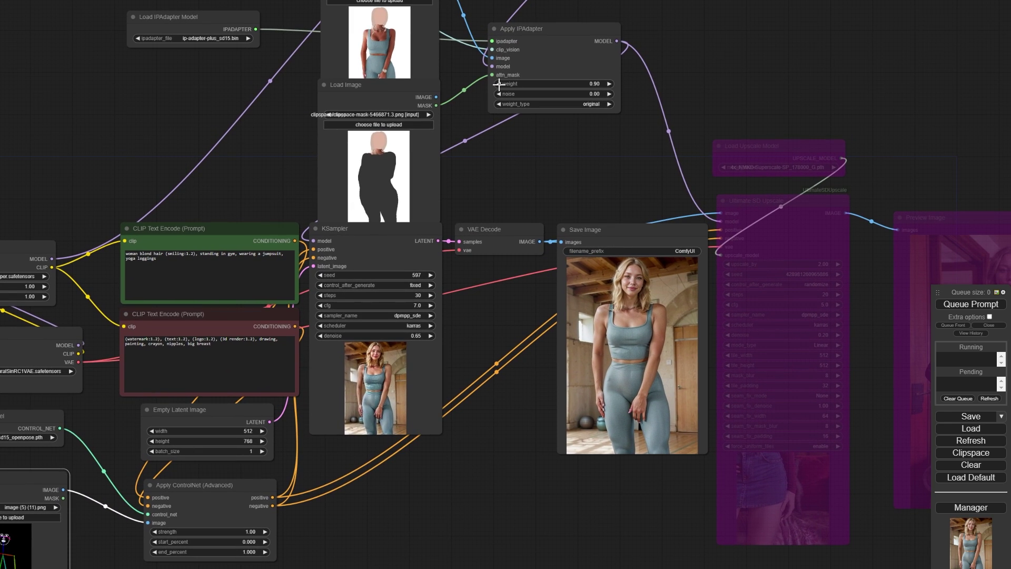
click(499, 84)
drag(554, 155, 521, 123)
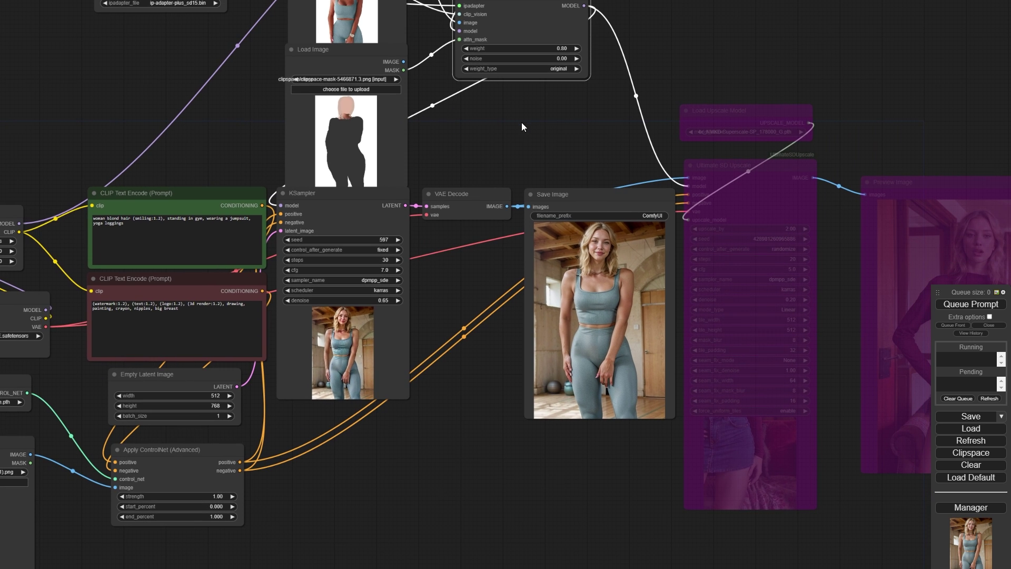
click(969, 304)
scroll(482, 259, up, 3)
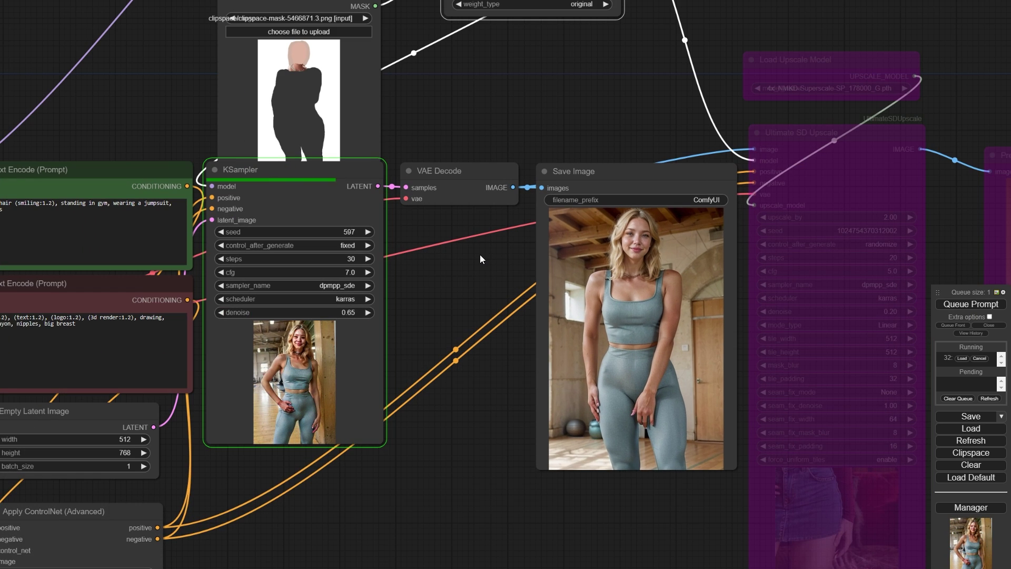
- Re-enable the bypassed upscale and preview nodes and queue the prompt to upscale the gym outfit image
drag(479, 255, 108, 228)
right_click(777, 258)
click(466, 18)
shift+click(472, 91)
shift+click(761, 114)
key(ctrl+b)
click(981, 308)
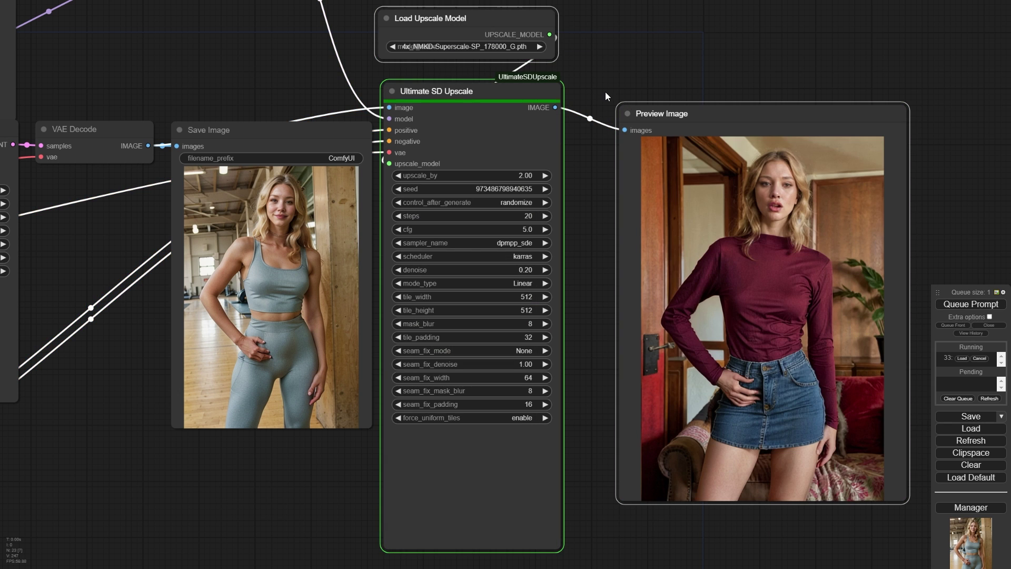